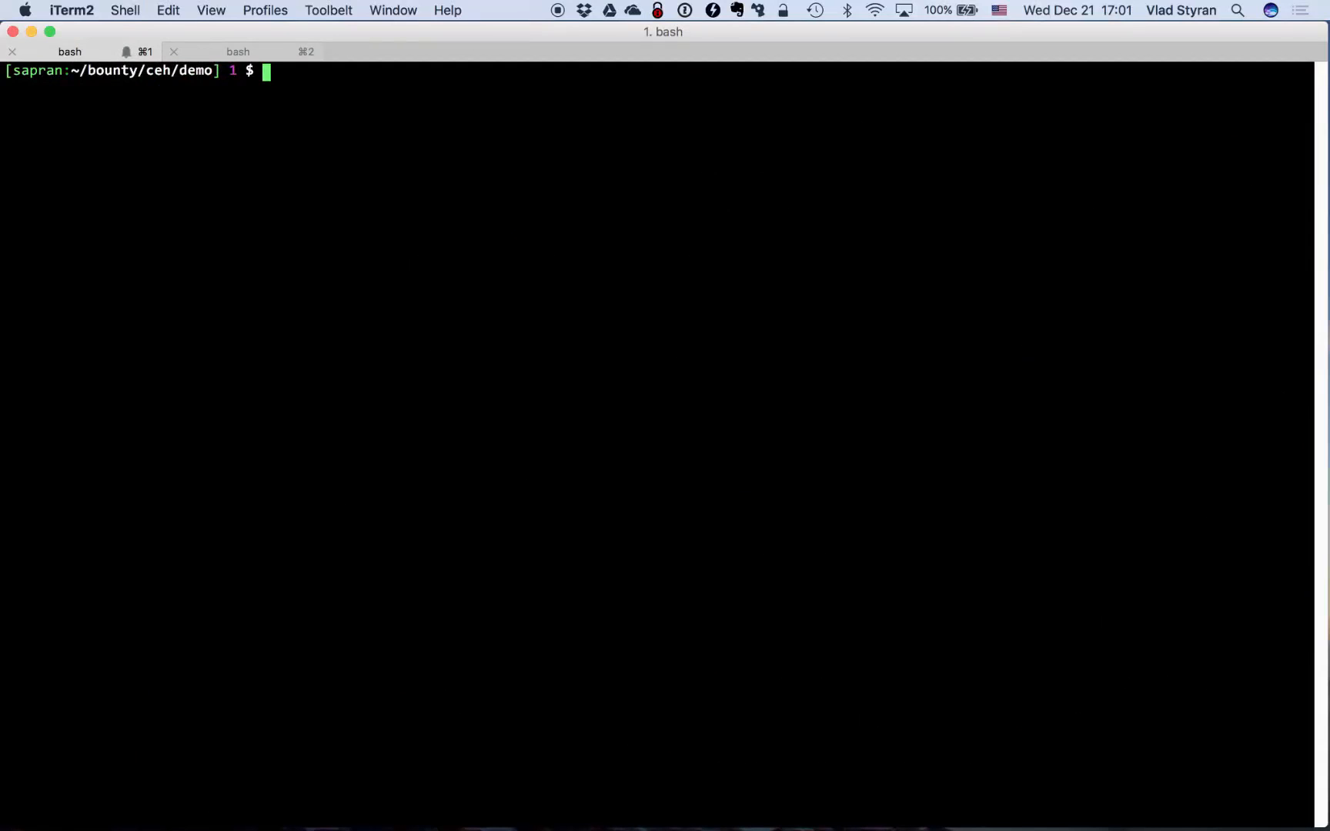
Launch Wireshark as a background process from the shell with wireshark &
{"action": "type", "text": "wireshark "}
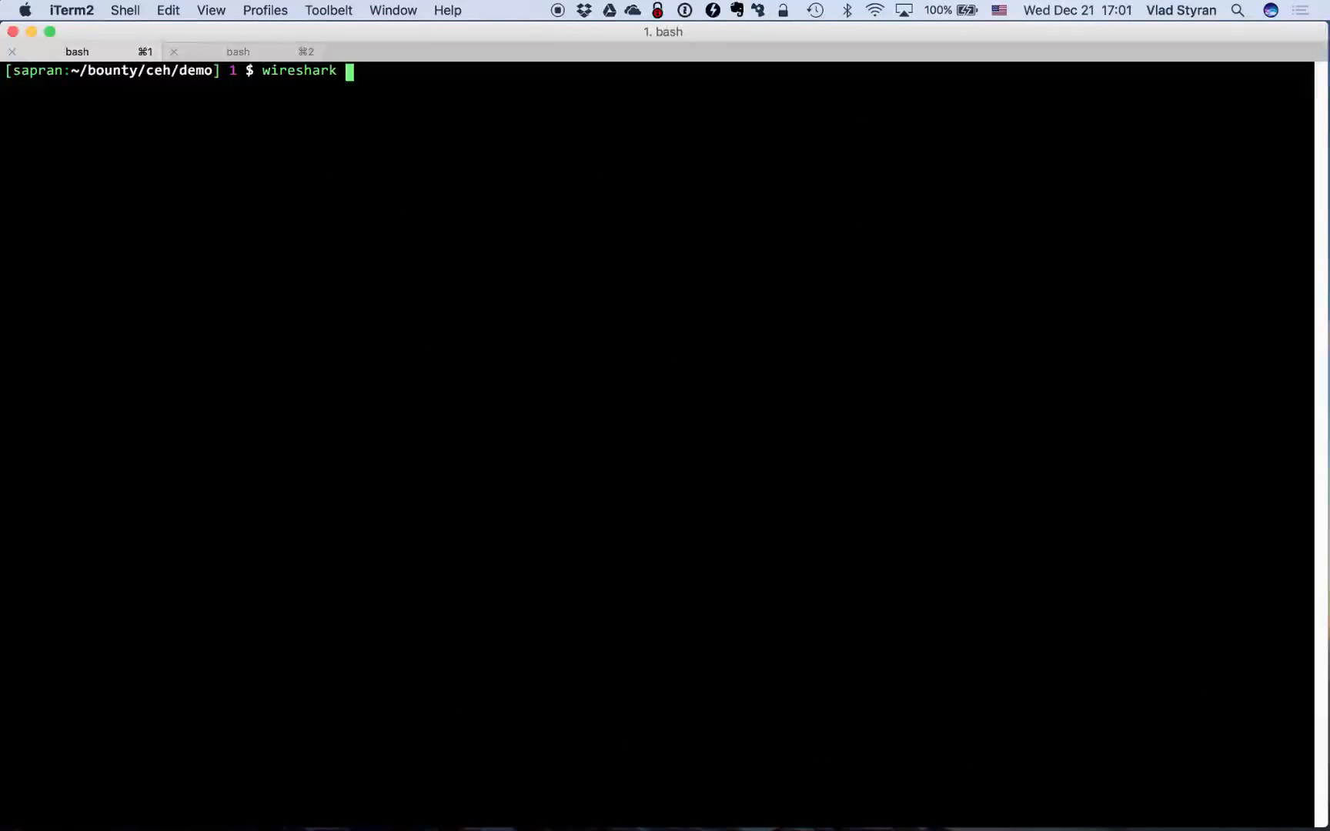
{"action": "type", "text": "&"}
{"action": "key", "text": "Return"}
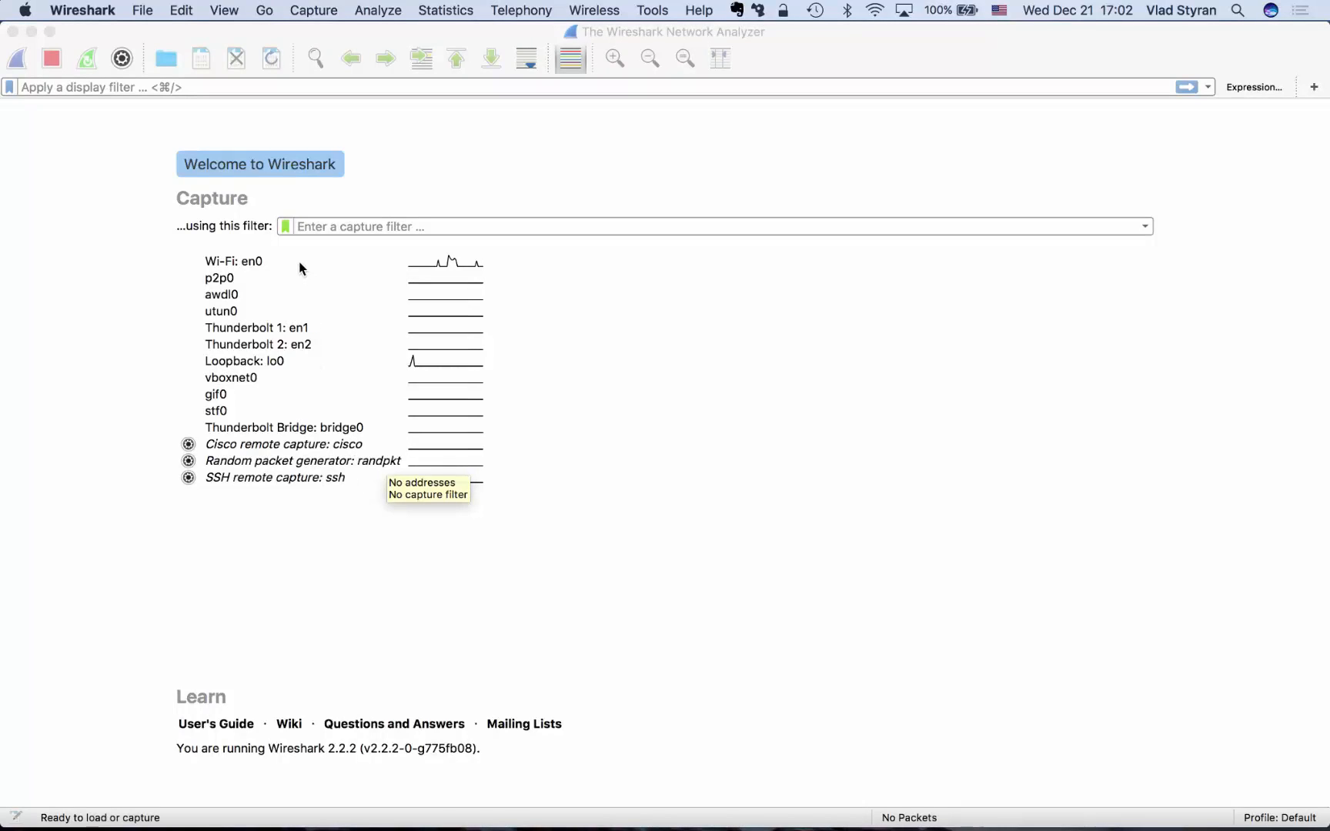
Start a live packet capture on the Wi-Fi: en0 interface without a capture filter
{"action": "left_click", "coordinate": [442, 269]}
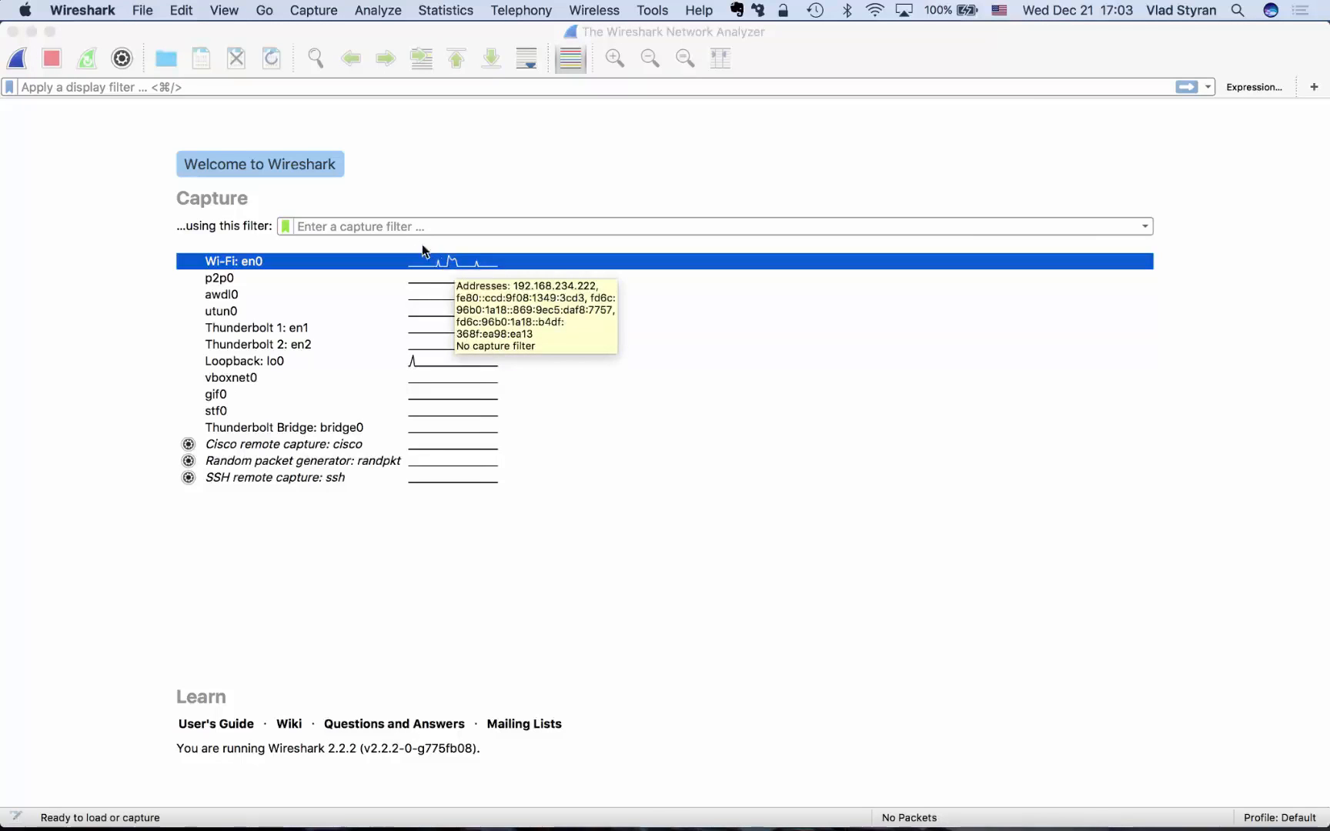
{"action": "left_click", "coordinate": [408, 226]}
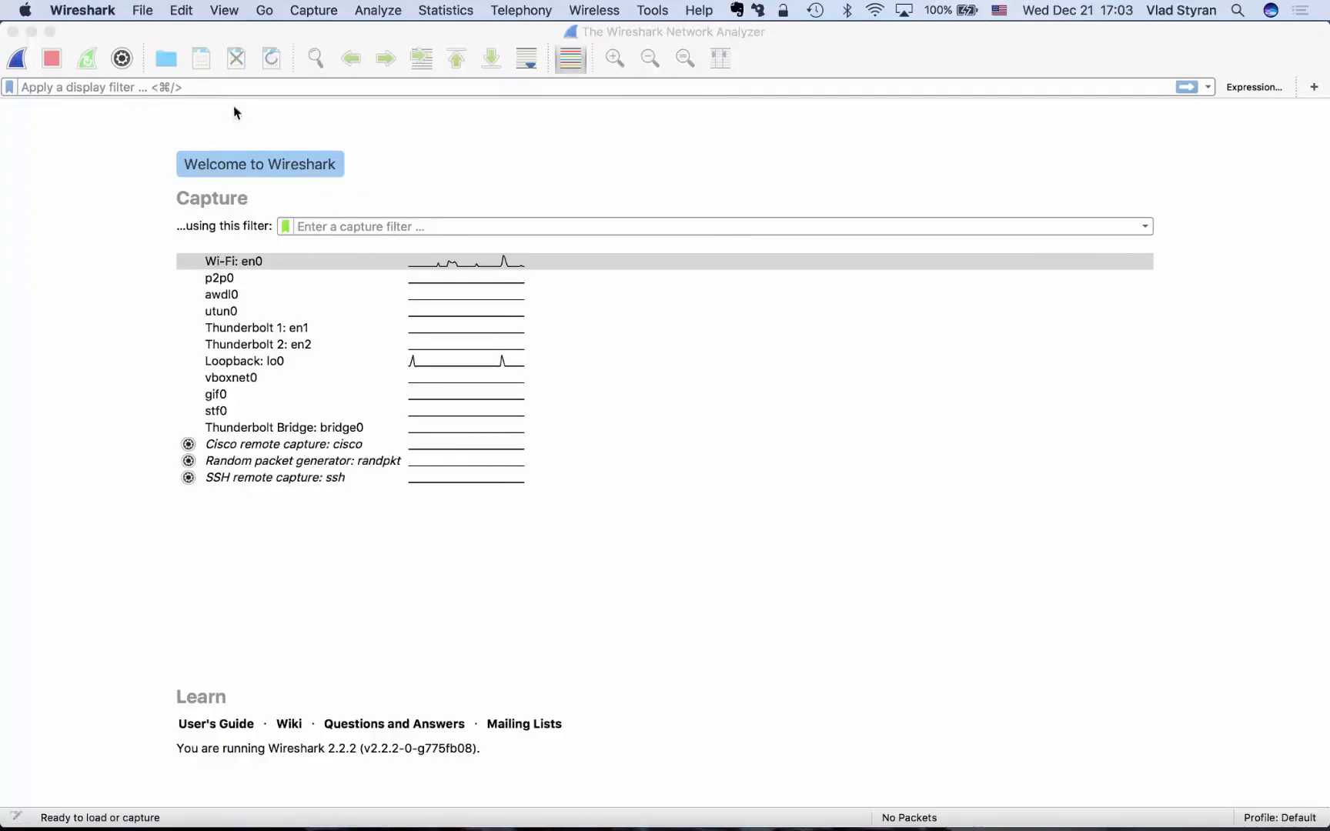
{"action": "left_click", "coordinate": [17, 62]}
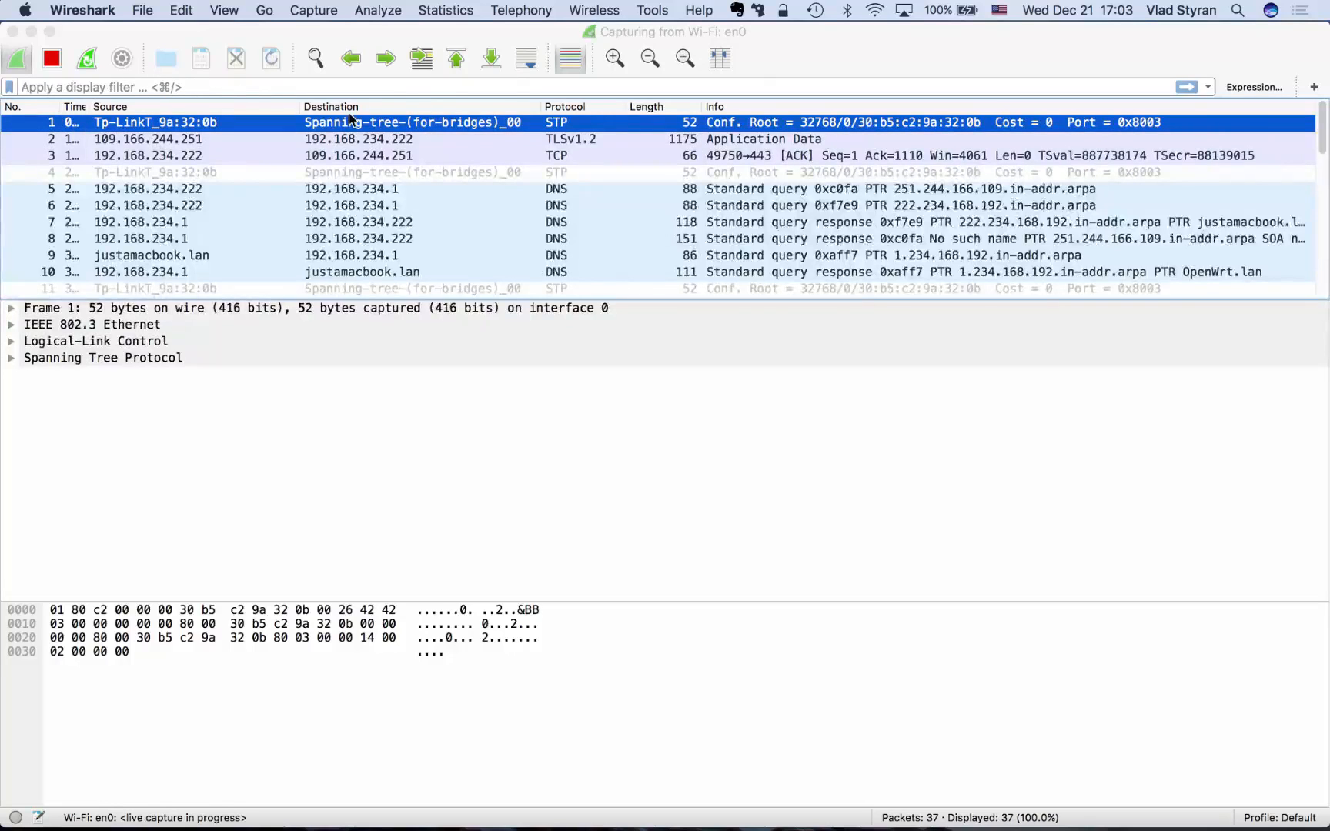
Jump to the last captured packet and turn on automatic scrolling for the live capture
{"action": "left_click", "coordinate": [483, 56]}
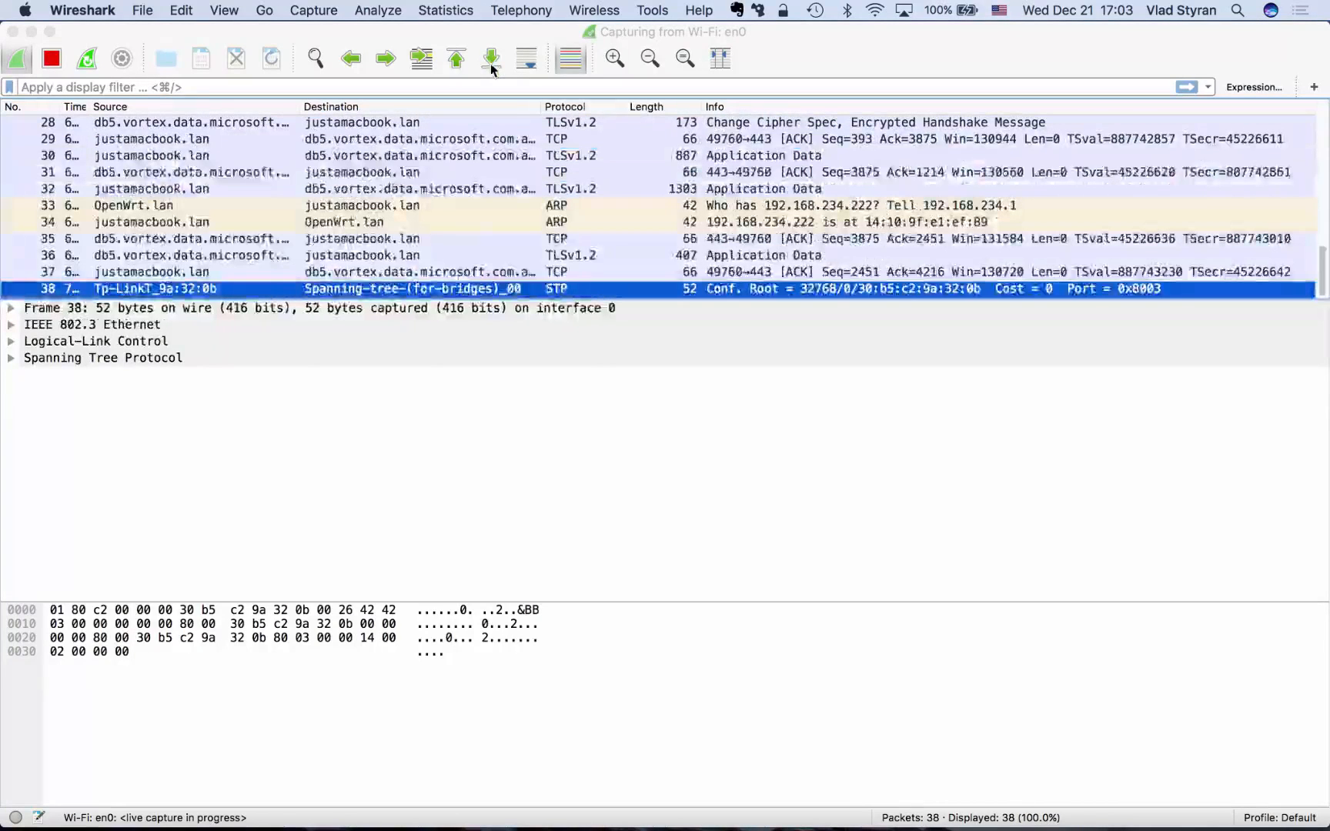
{"action": "left_click", "coordinate": [527, 58]}
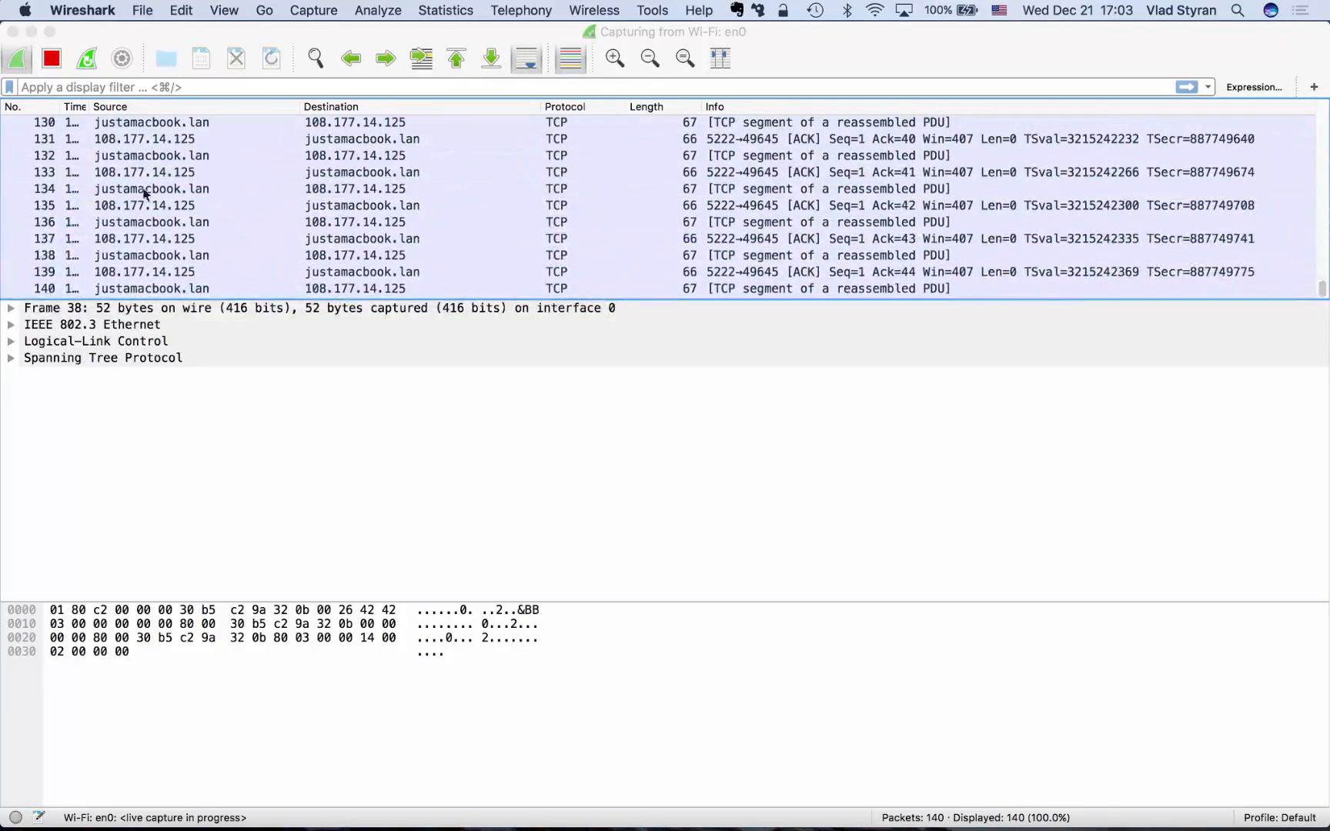
Go to the first packet and sort the packet list by packet number in descending order
{"action": "left_click", "coordinate": [41, 110]}
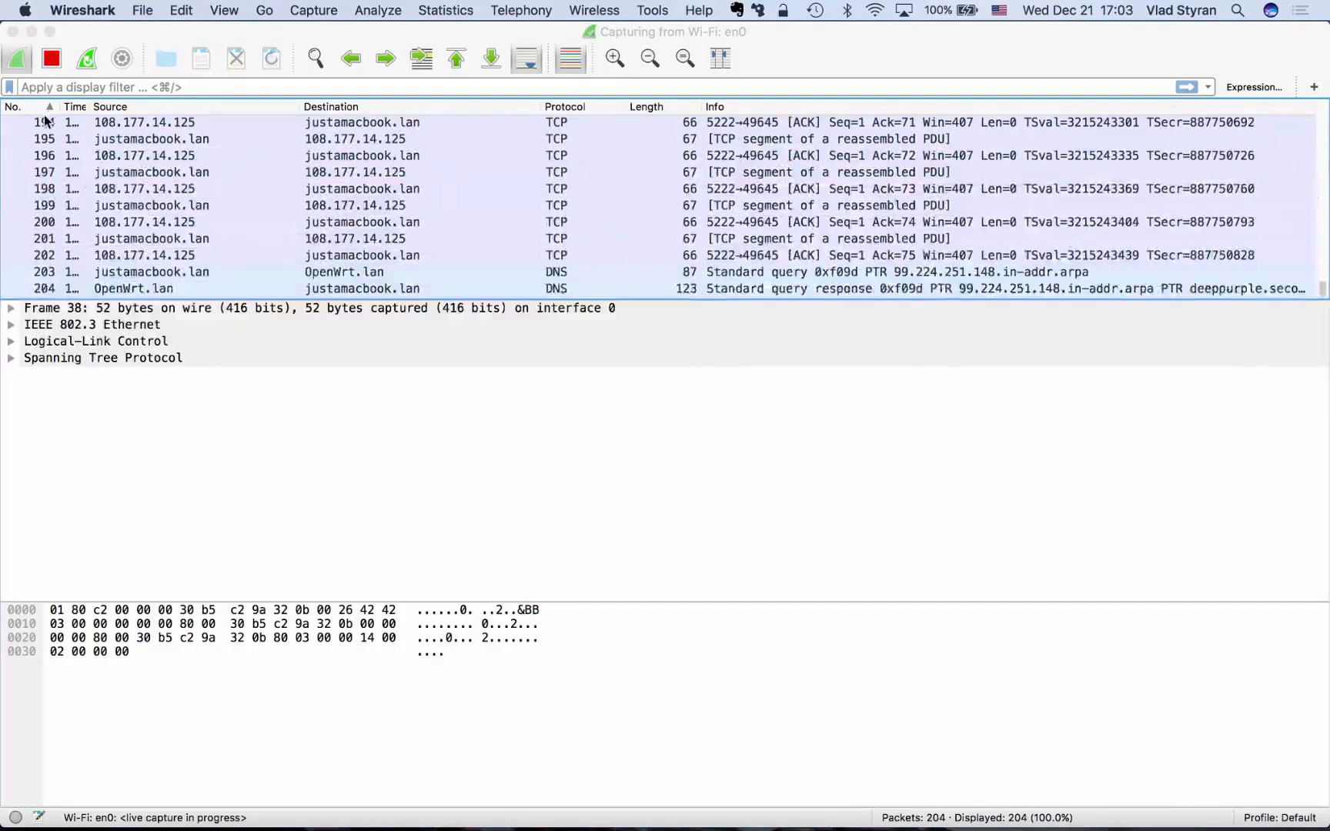
{"action": "scroll", "coordinate": [47, 140], "scroll_direction": "up", "scroll_amount": 1}
{"action": "scroll", "coordinate": [46, 141], "scroll_direction": "up", "scroll_amount": 20}
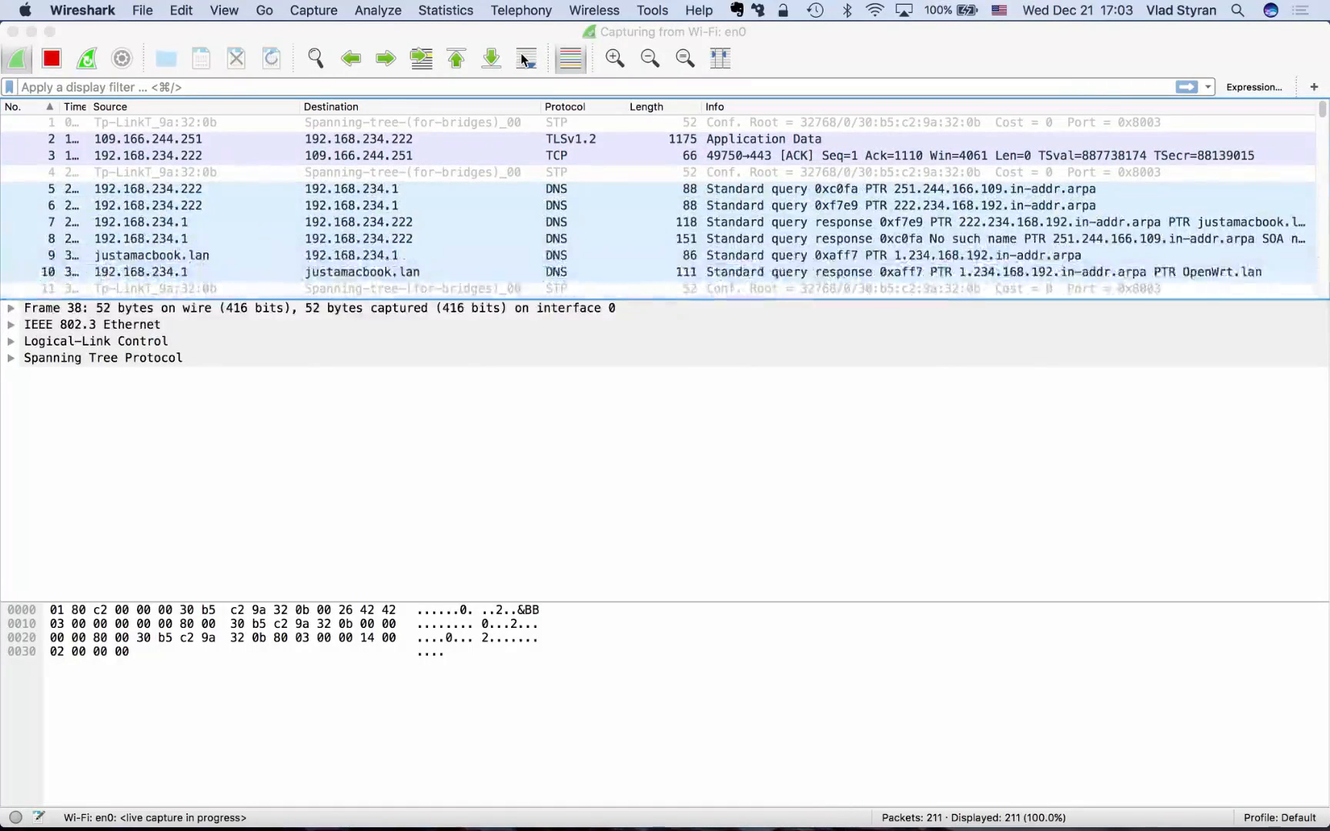
{"action": "left_click", "coordinate": [454, 55]}
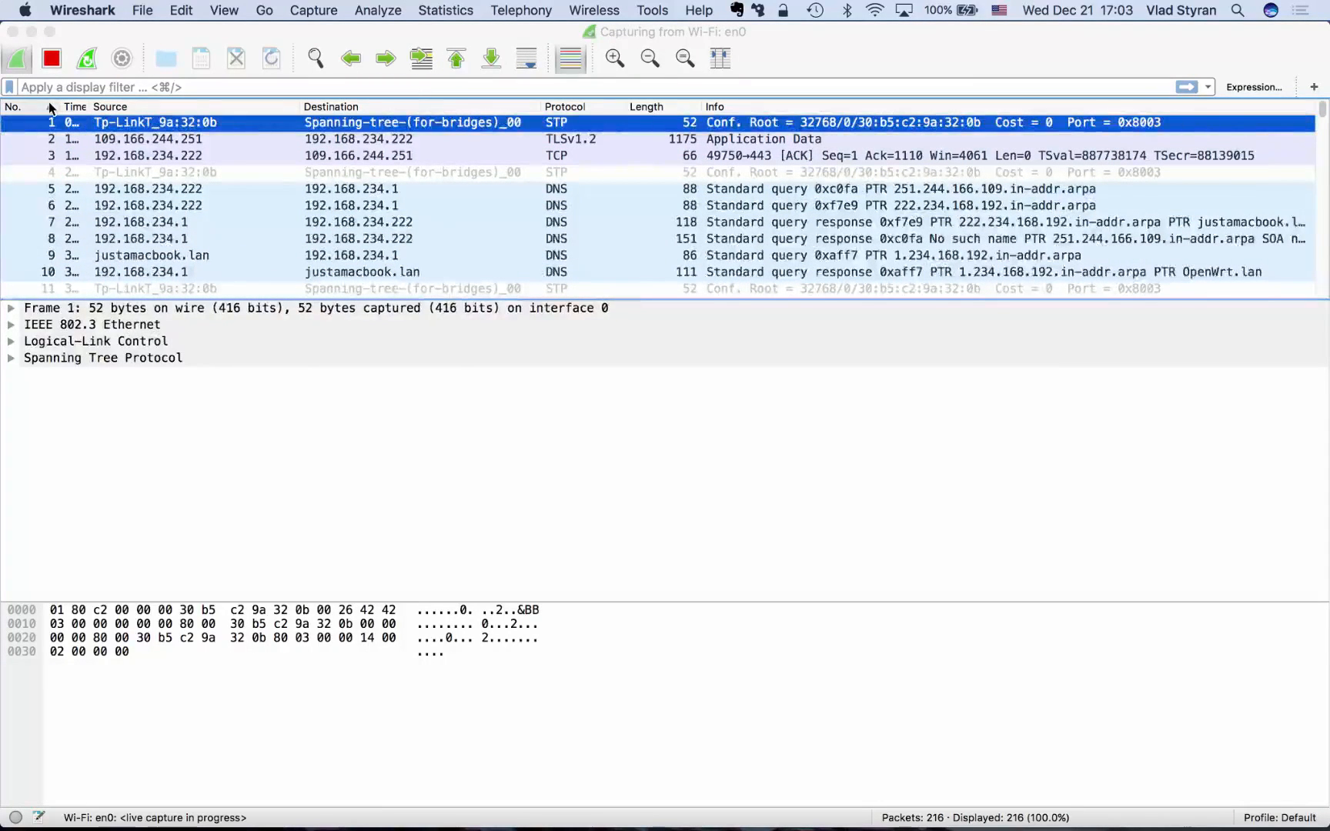
{"action": "left_click", "coordinate": [48, 105]}
{"action": "scroll", "coordinate": [52, 166], "scroll_direction": "up", "scroll_amount": 2}
{"action": "scroll", "coordinate": [53, 163], "scroll_direction": "up", "scroll_amount": 20}
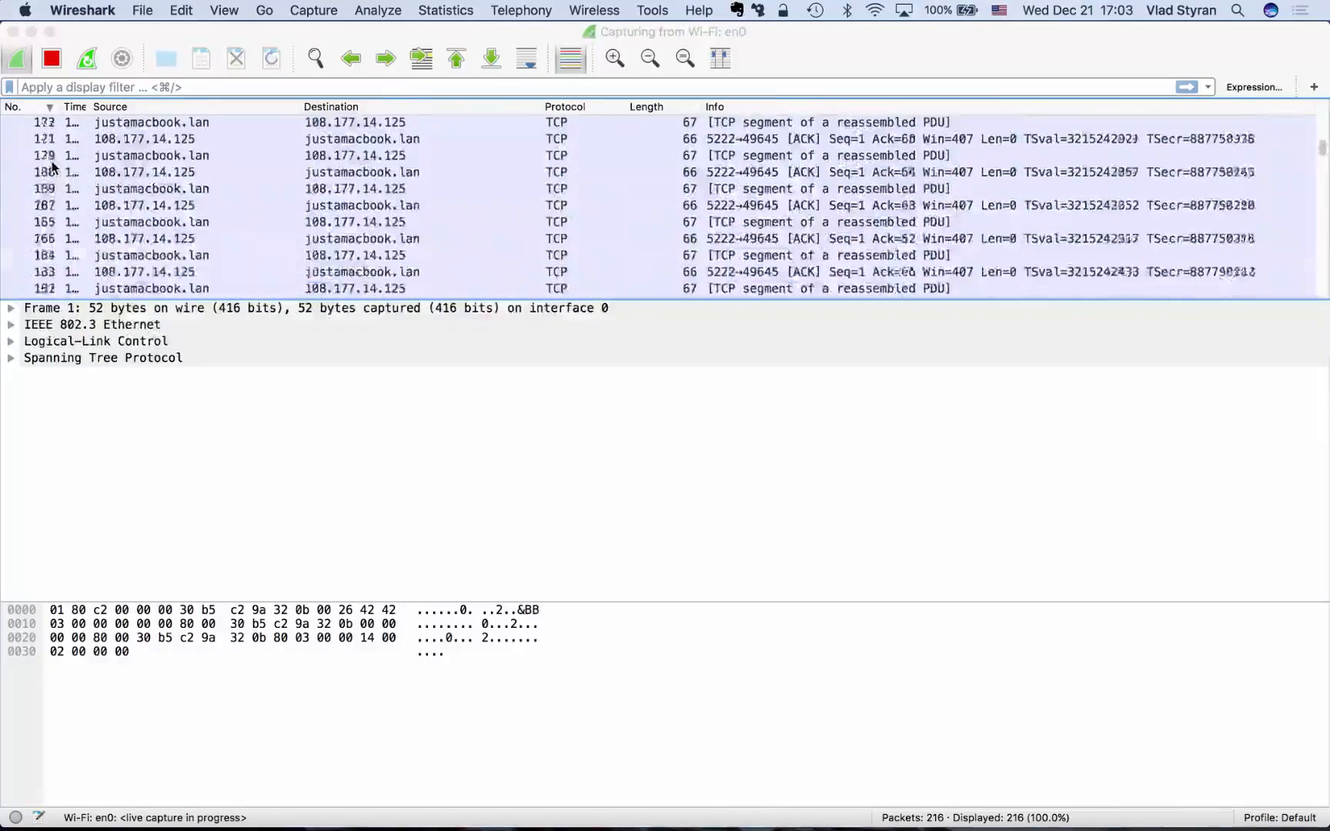
{"action": "scroll", "coordinate": [53, 146], "scroll_direction": "down", "scroll_amount": 20}
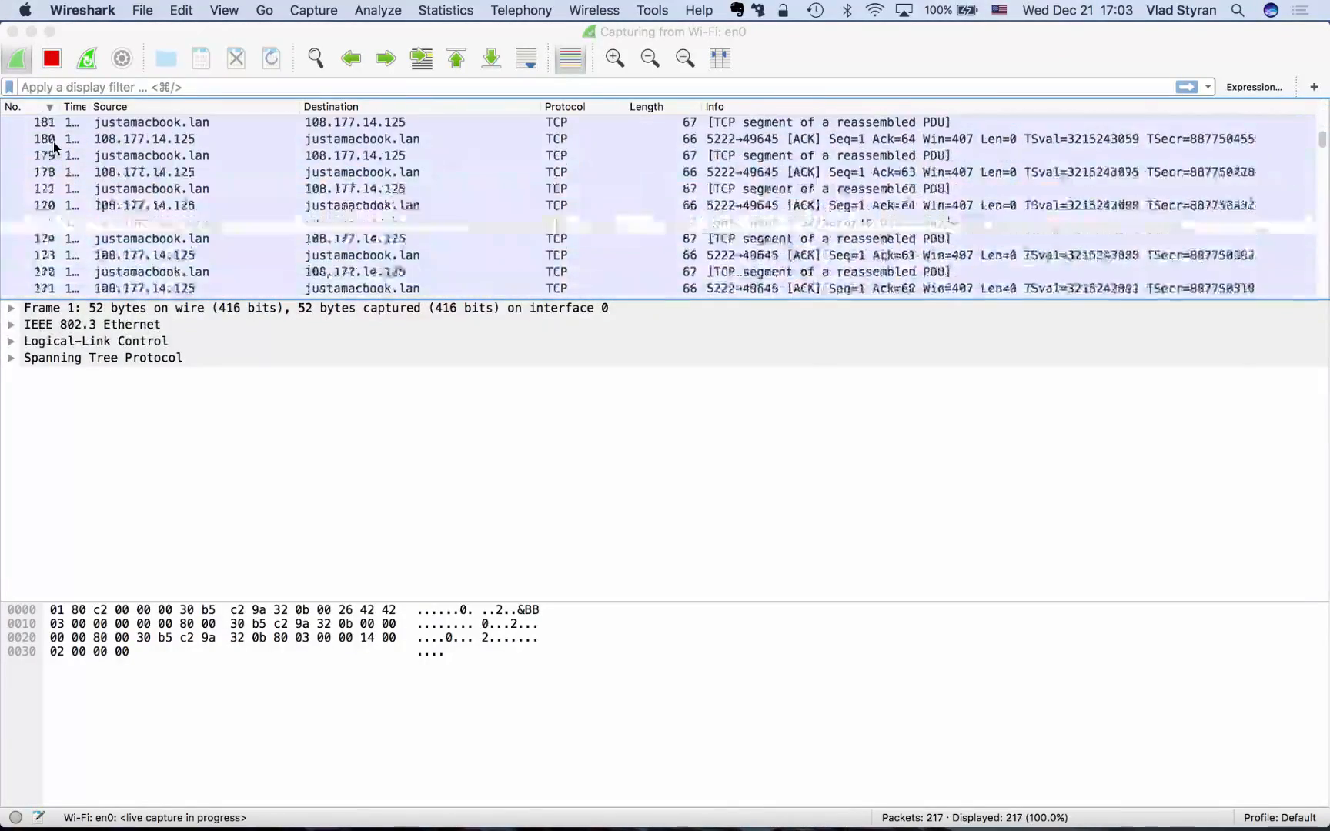
Enter dns as the display filter and turn on automatic scrolling of the live packet list
{"action": "left_click", "coordinate": [231, 87]}
{"action": "type", "text": "dns"}
{"action": "left_click", "coordinate": [530, 60]}
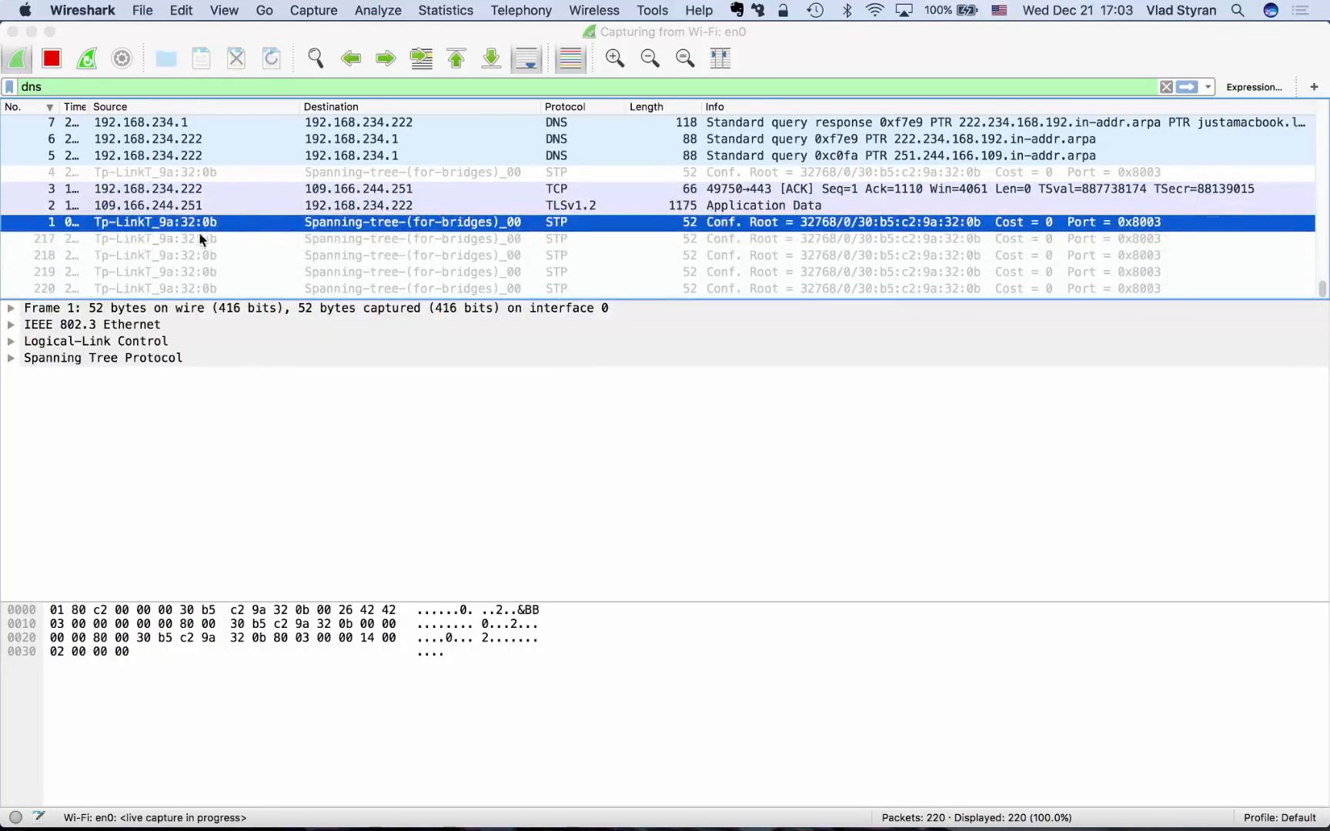
Select the Spanning Tree Protocol layer of packet 217 and enlarge the packet list pane
{"action": "left_click", "coordinate": [200, 240]}
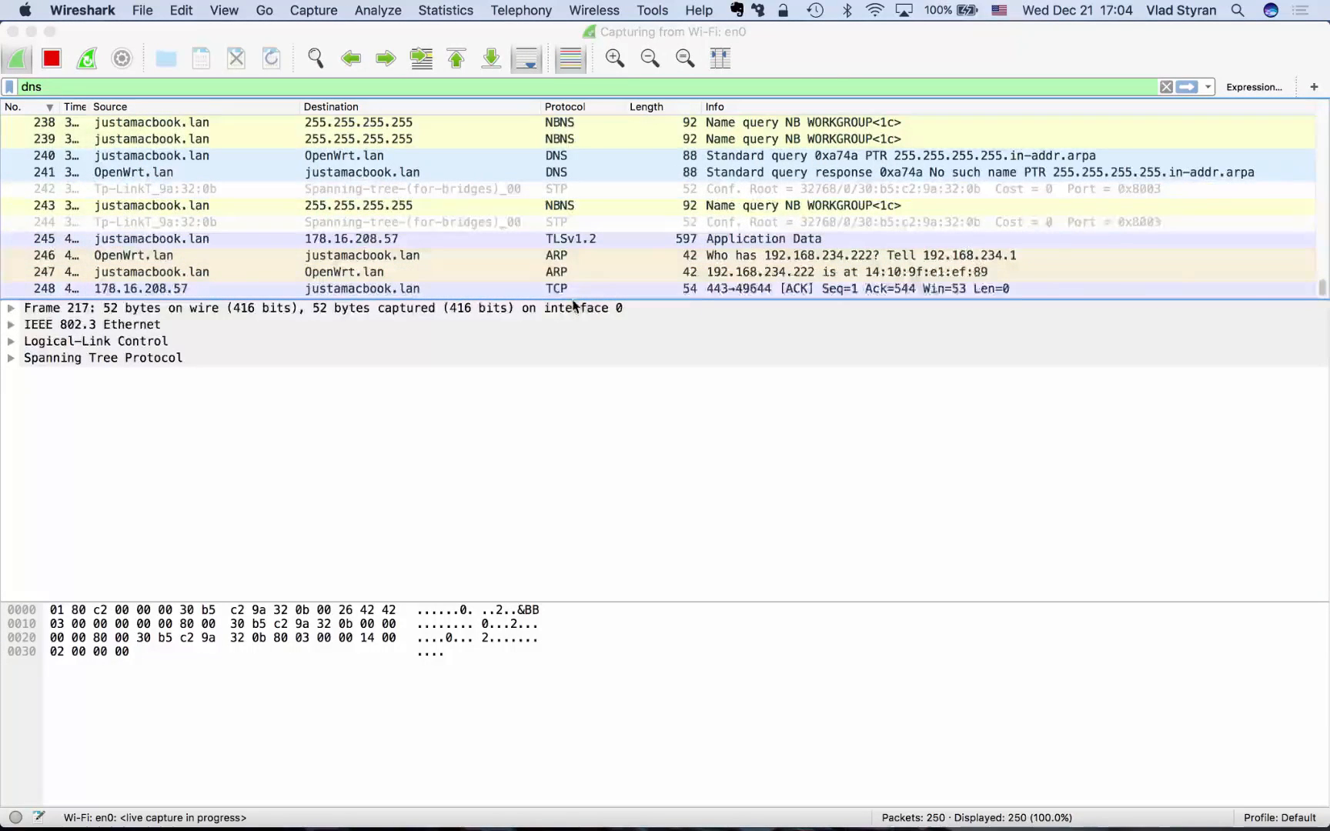
{"action": "left_click", "coordinate": [569, 358]}
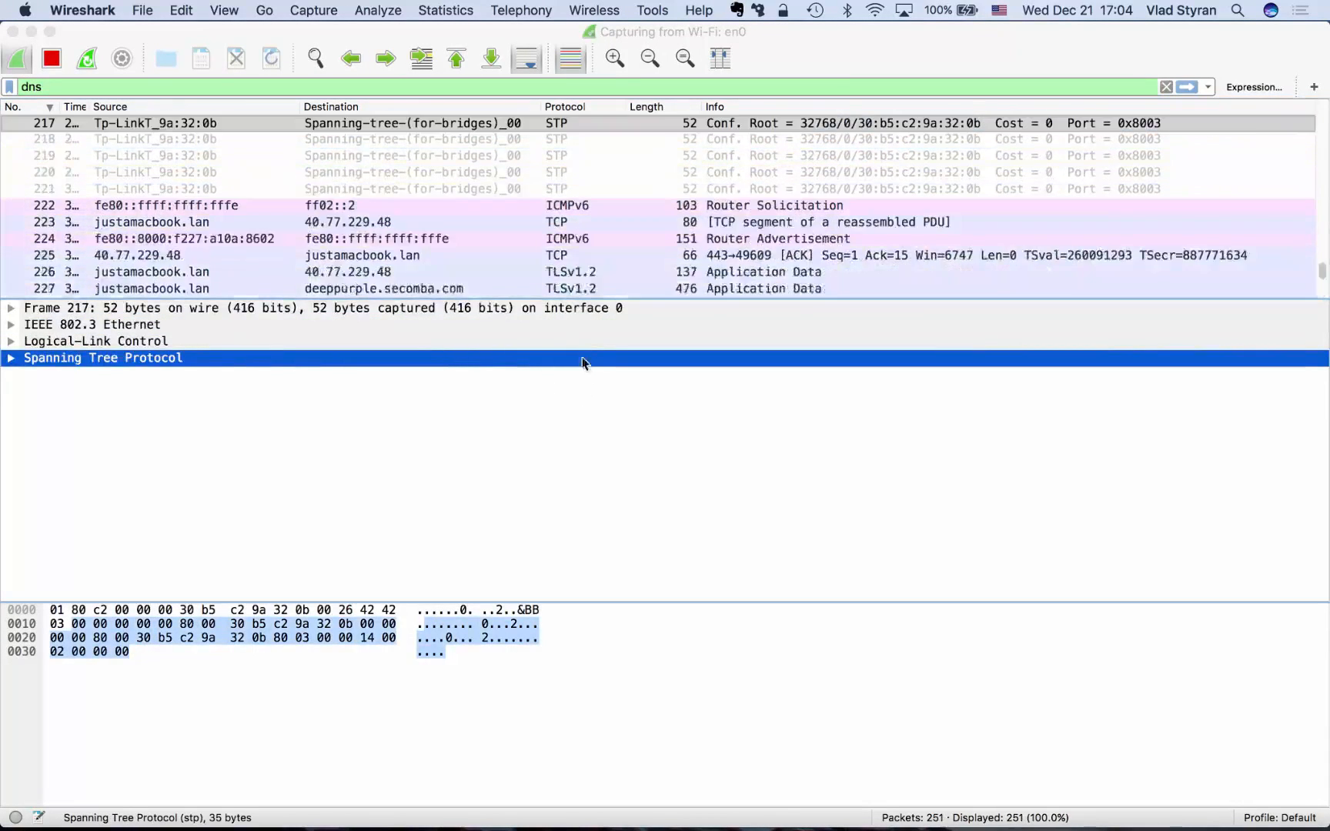
{"action": "left_click_drag", "start_coordinate": [625, 299], "coordinate": [630, 407]}
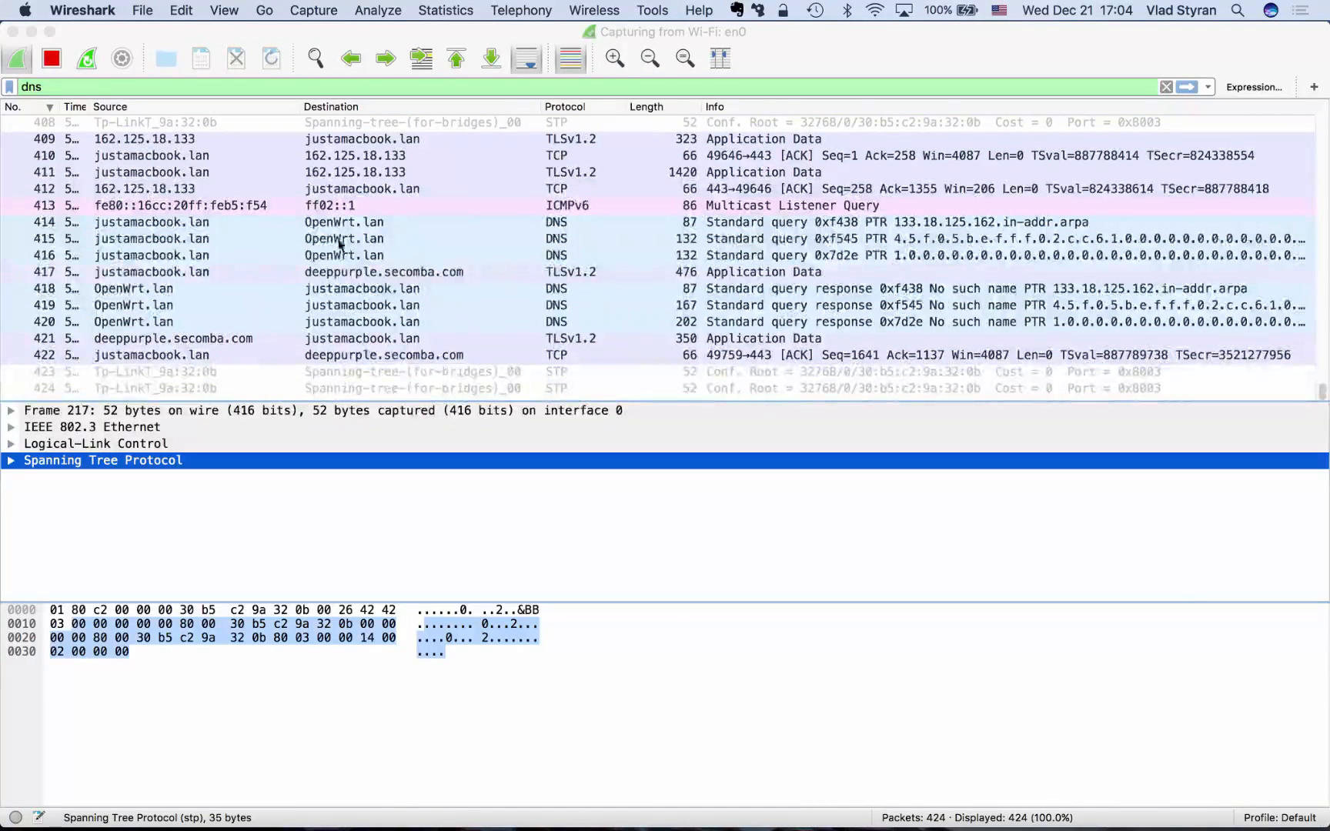
Switch to iTerm and connect to yahoo.com on port 80 with ncat
{"action": "key", "text": "super+Tab"}
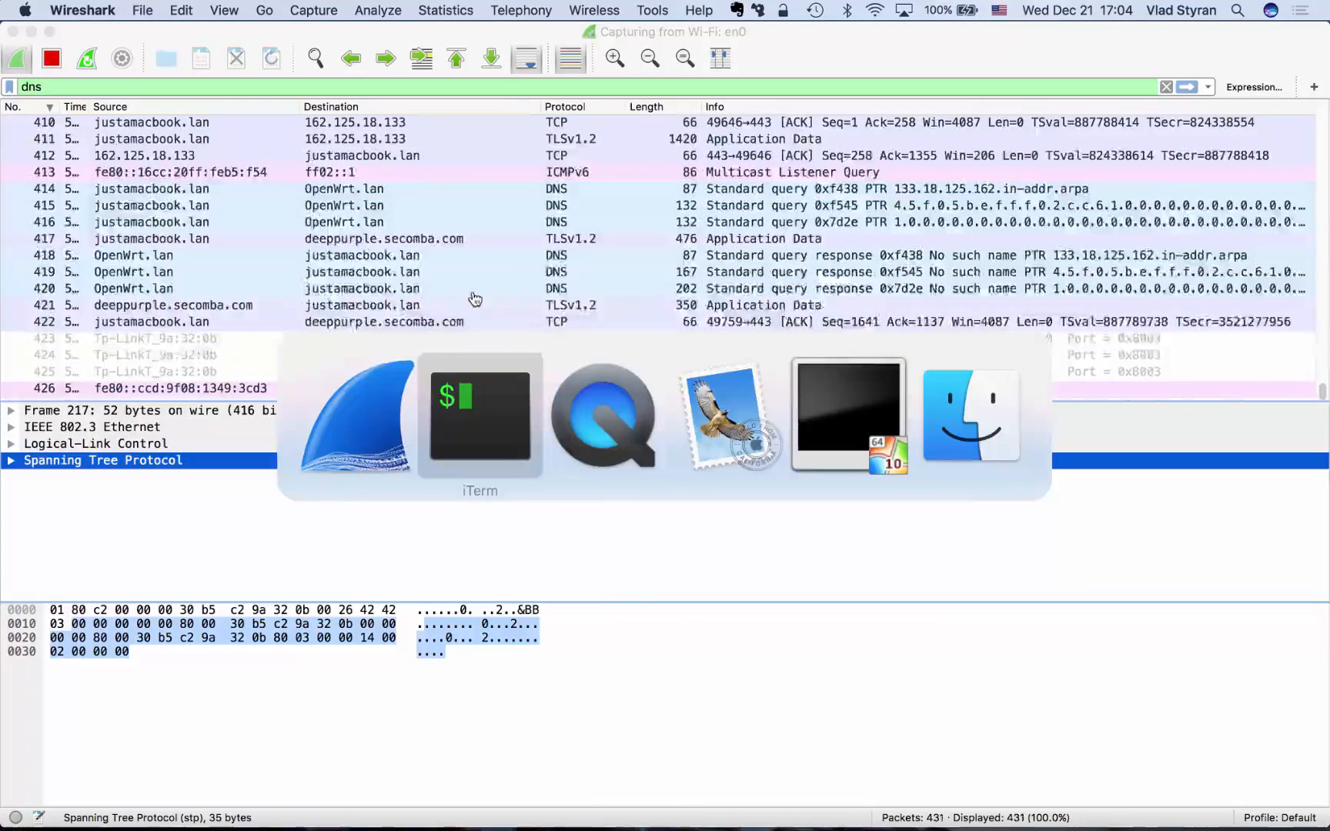
{"action": "key", "text": "Escape"}
{"action": "mouse_move", "coordinate": [479, 814]}
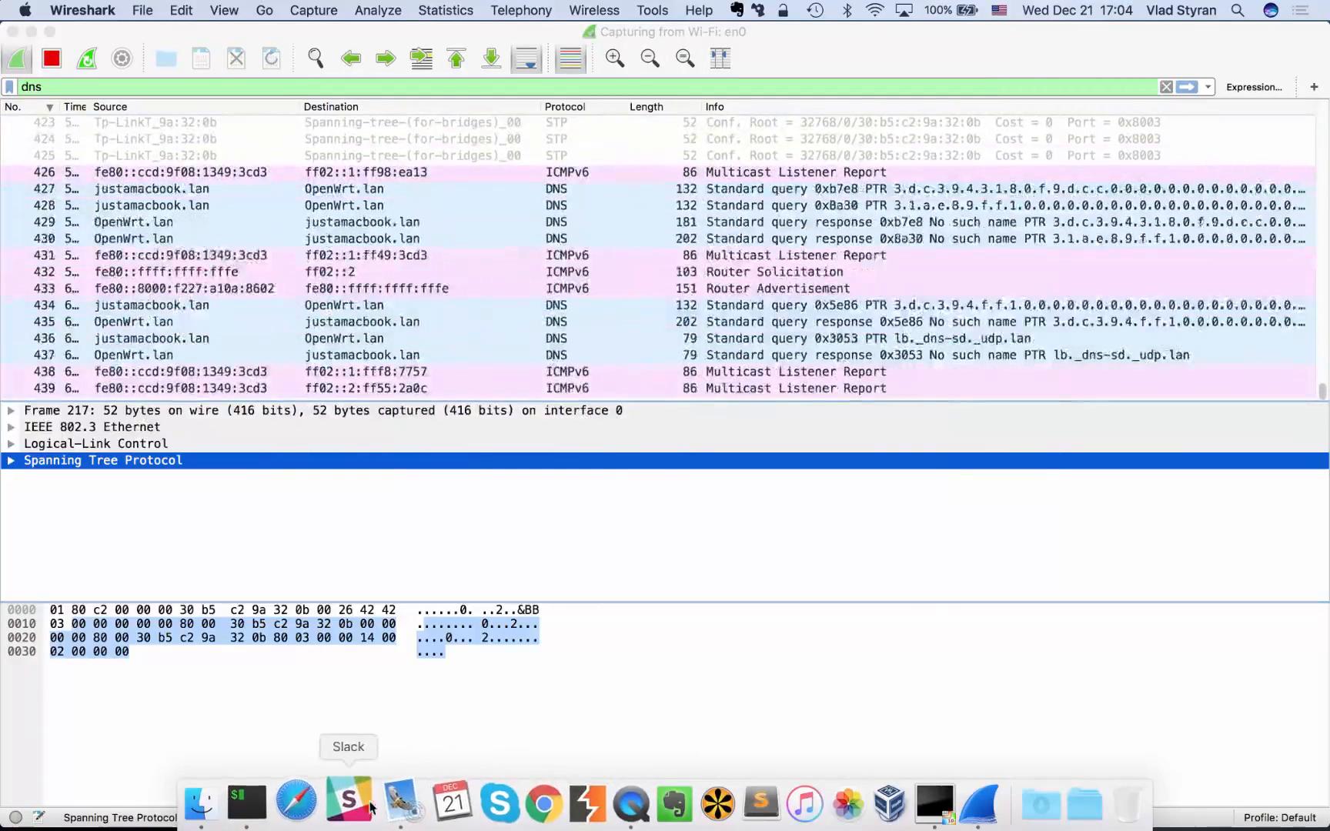
{"action": "key", "text": "super+Tab"}
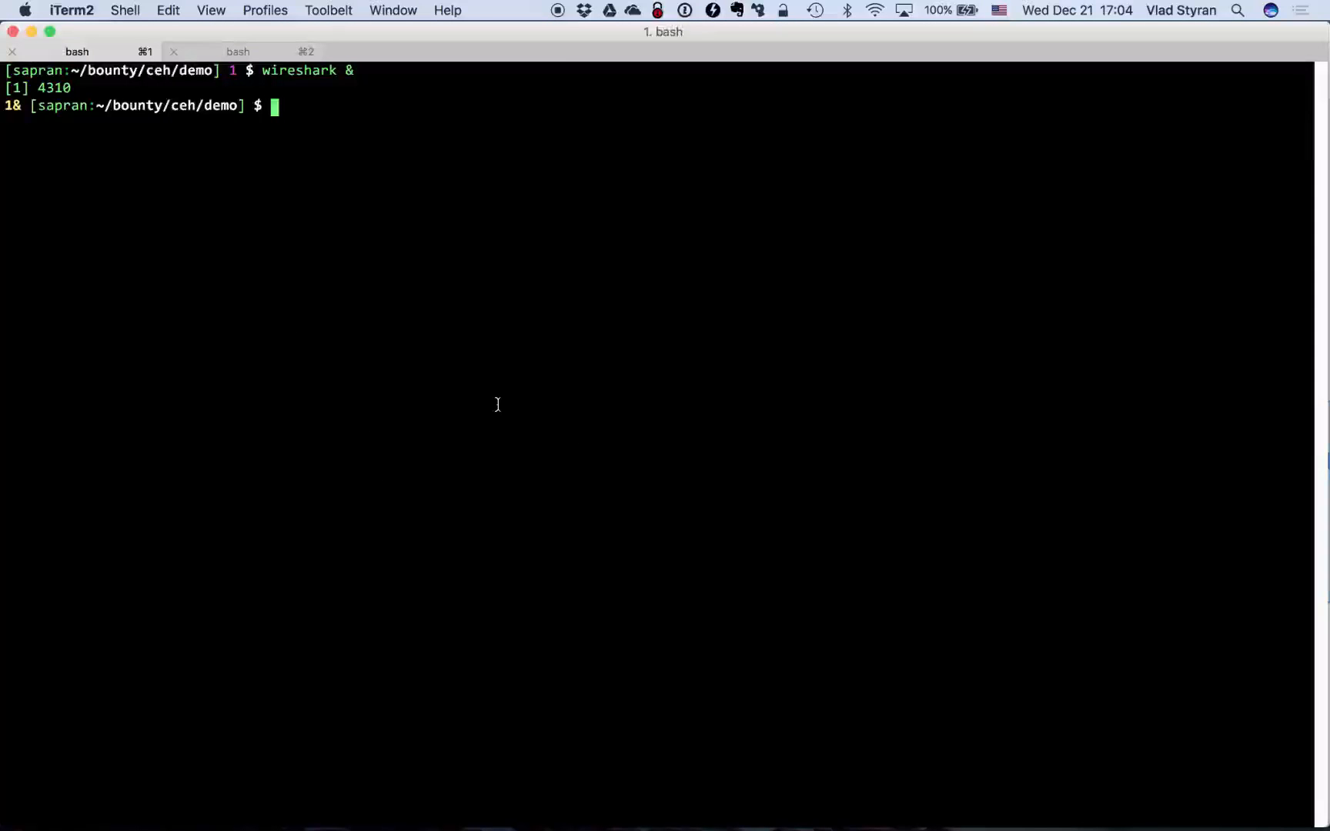
{"action": "type", "text": "ncat yahoo.com 80"}
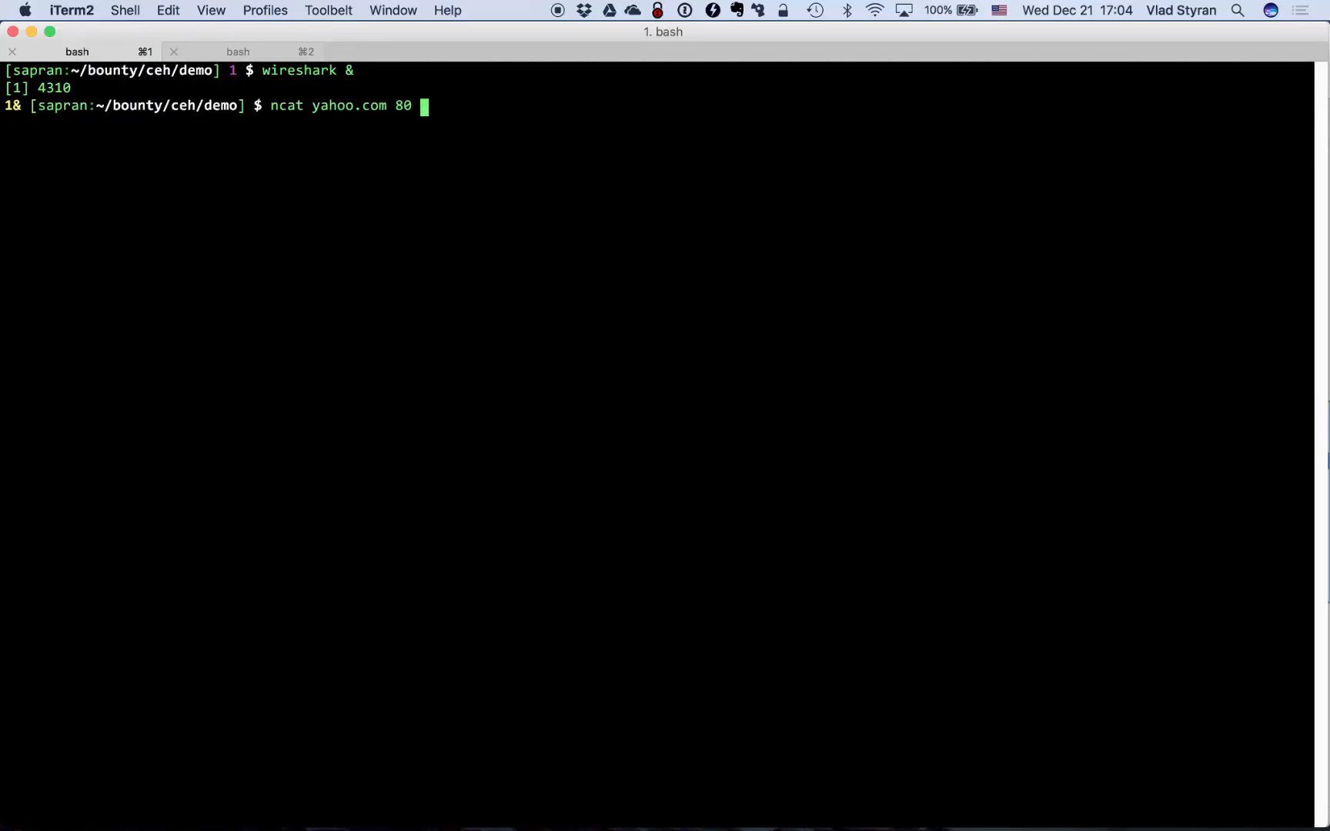
{"action": "key", "text": "Return"}
Send the request GET / HTTP/1.0 followed by a blank line over the open ncat connection
{"action": "type", "text": "GET / HTTO/1."}
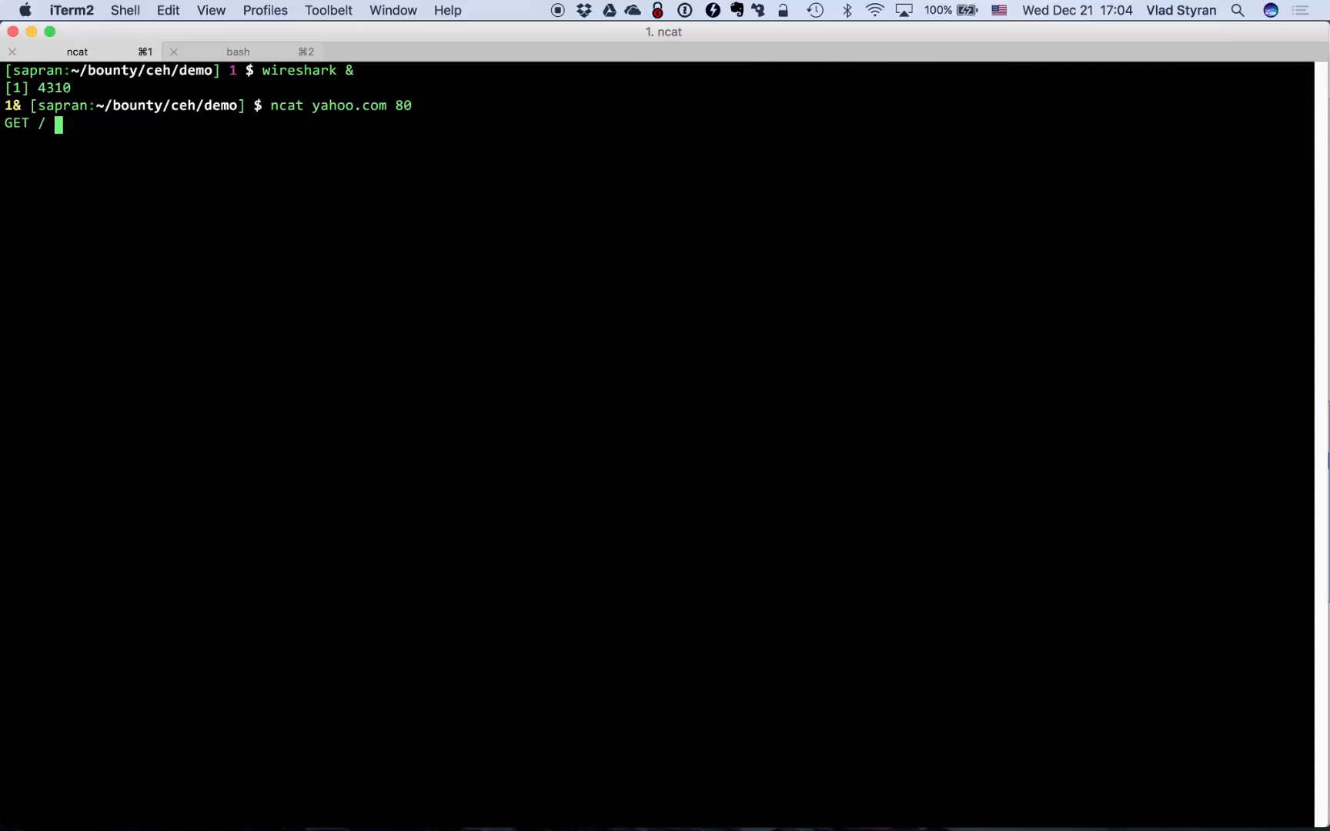
{"action": "key", "text": "BackSpace"}
{"action": "key", "text": "BackSpace"}
{"action": "key", "text": "BackSpace"}
{"action": "key", "text": "BackSpace"}
{"action": "type", "text": "P/1.-0"}
{"action": "key", "text": "BackSpace"}
{"action": "key", "text": "BackSpace"}
{"action": "type", "text": "0"}
{"action": "key", "text": "Return"}
{"action": "key", "text": "Return"}
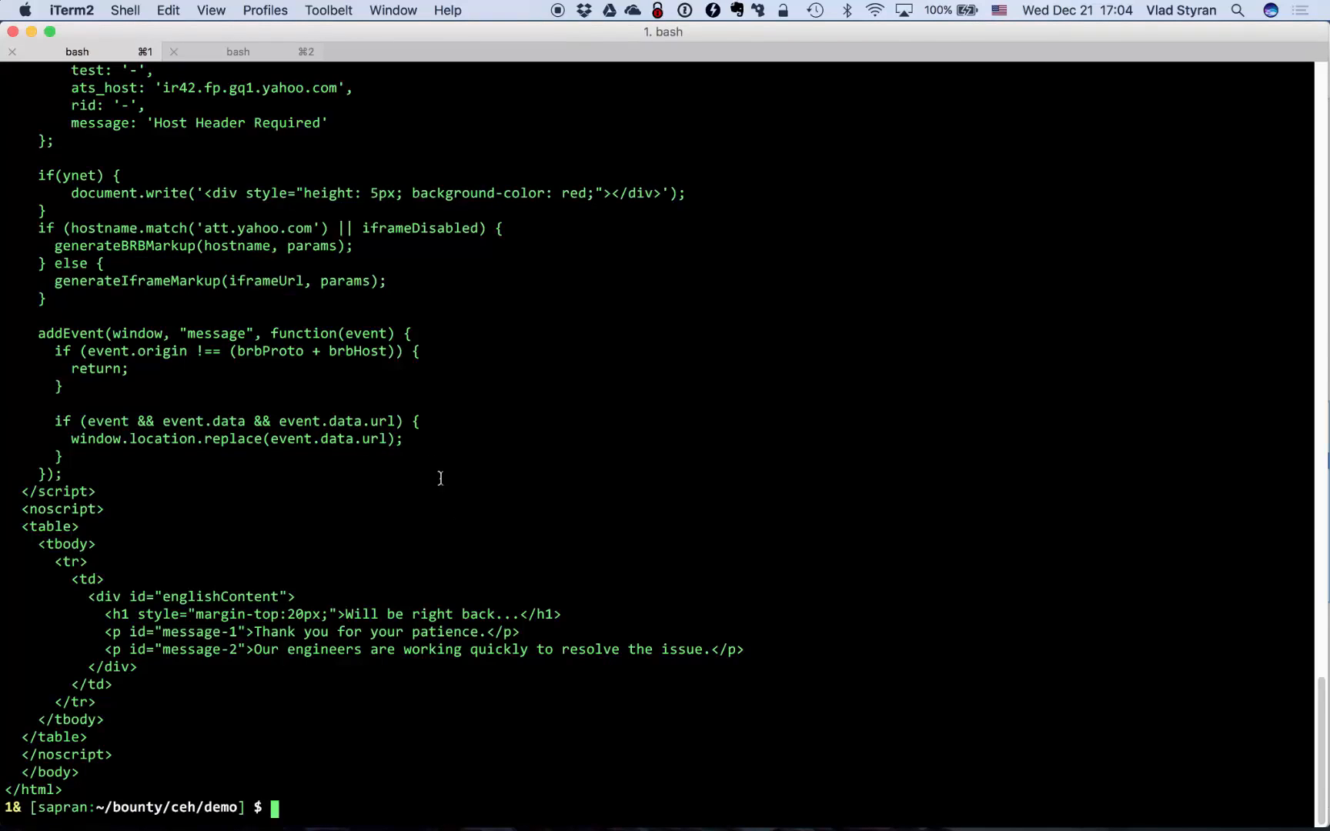
Switch back to Wireshark and stop the live capture
{"action": "key", "text": "super+Tab"}
{"action": "key", "text": "super+Tab"}
{"action": "key", "text": "super+Tab"}
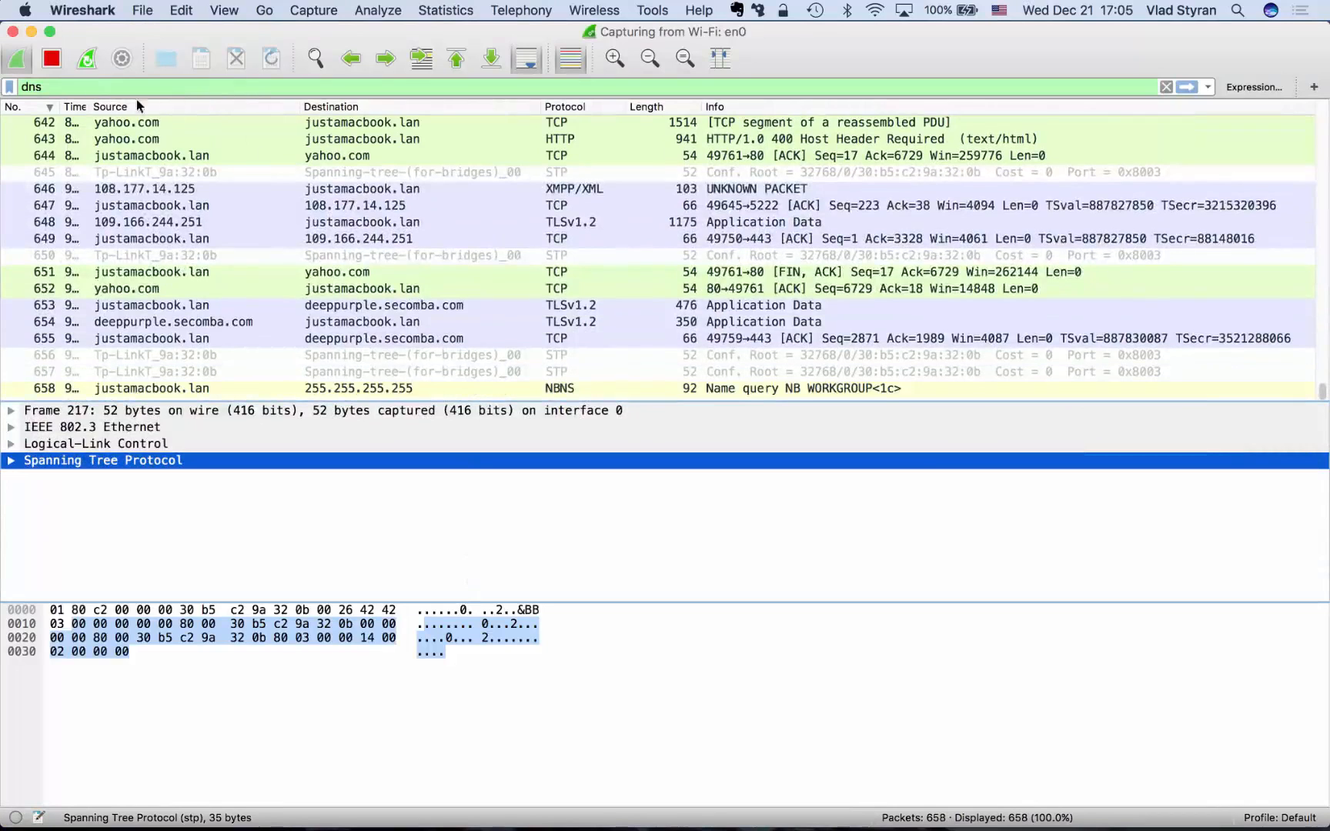
{"action": "left_click", "coordinate": [51, 60]}
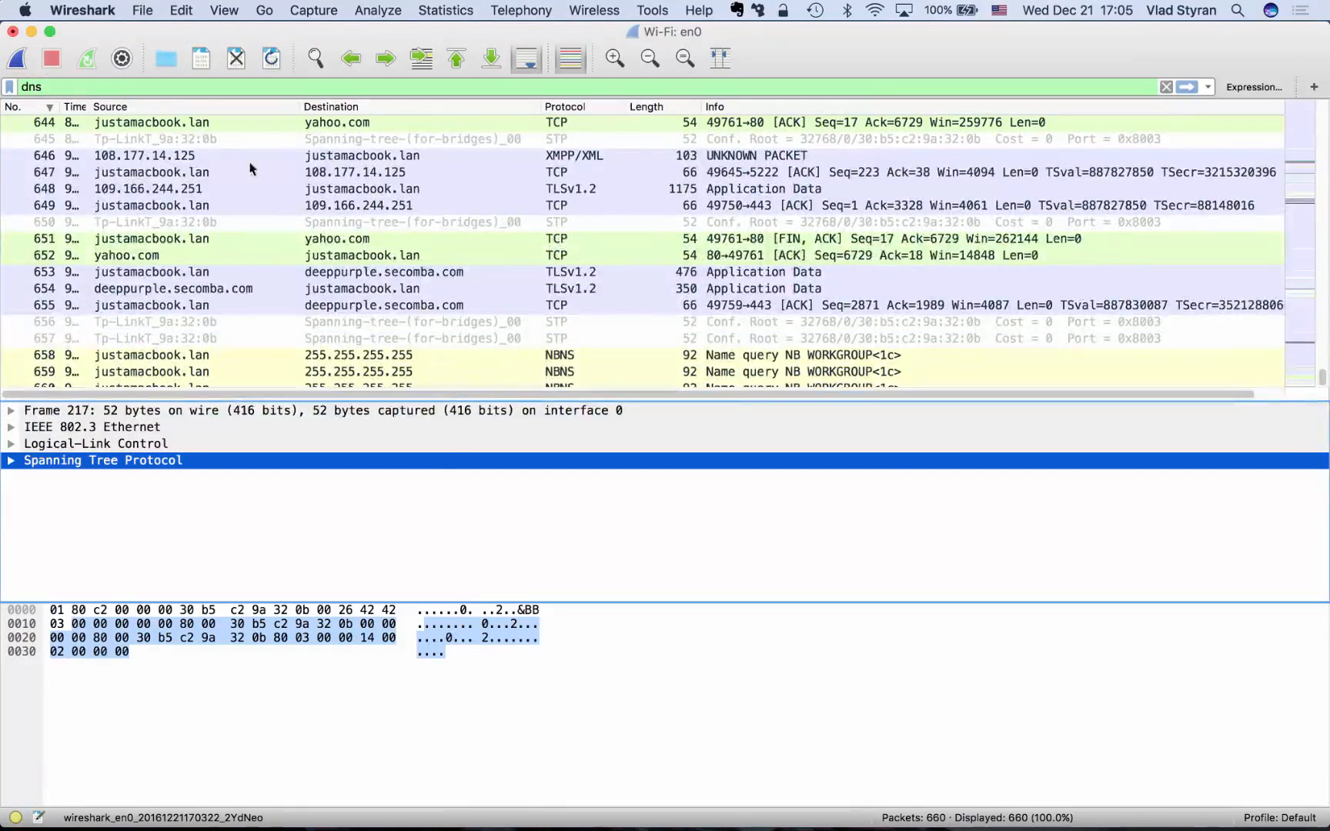
Examine the captured packets exchanged with yahoo.com, selecting packets 644 and 641
{"action": "left_click", "coordinate": [382, 156]}
{"action": "left_click", "coordinate": [322, 123]}
{"action": "scroll", "coordinate": [322, 125], "scroll_direction": "up", "scroll_amount": 3}
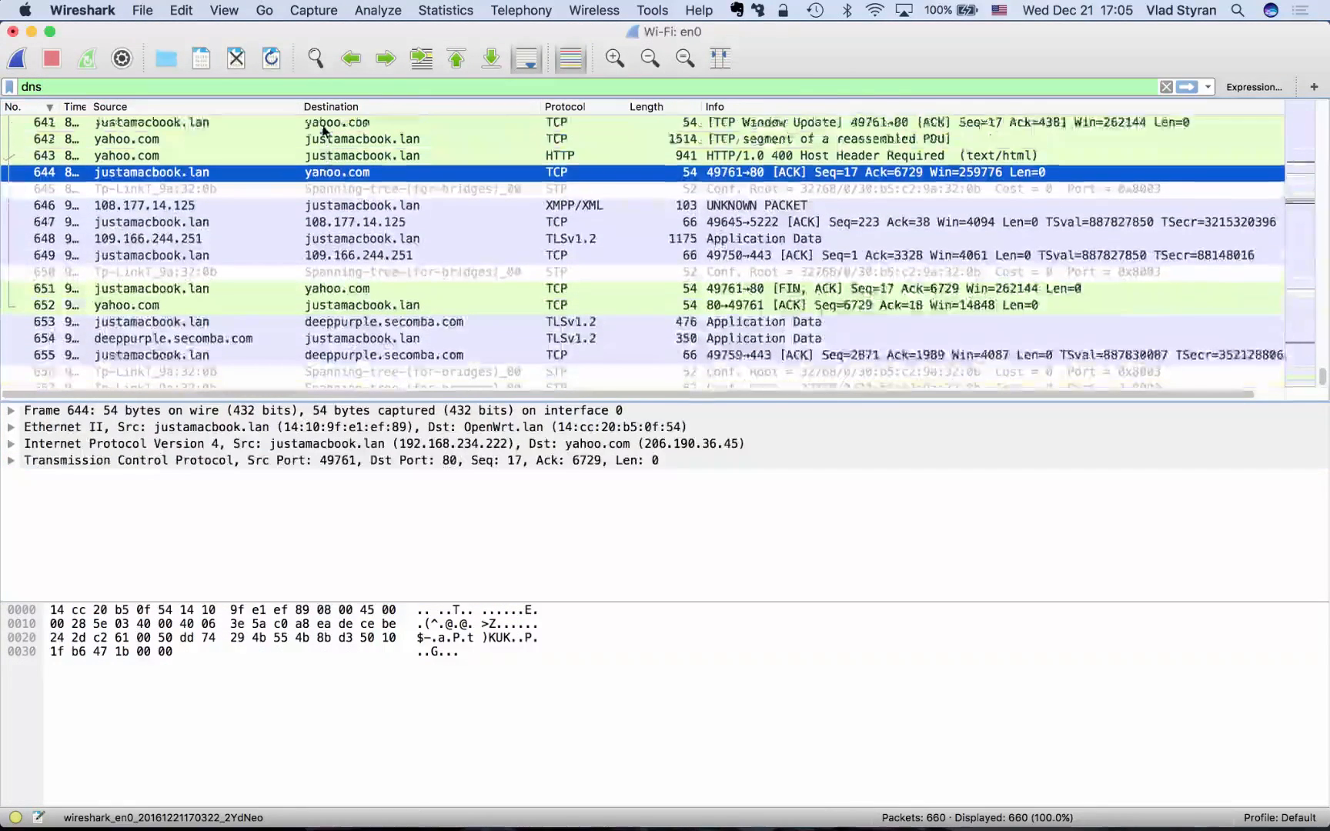
{"action": "scroll", "coordinate": [328, 171], "scroll_direction": "up", "scroll_amount": 4}
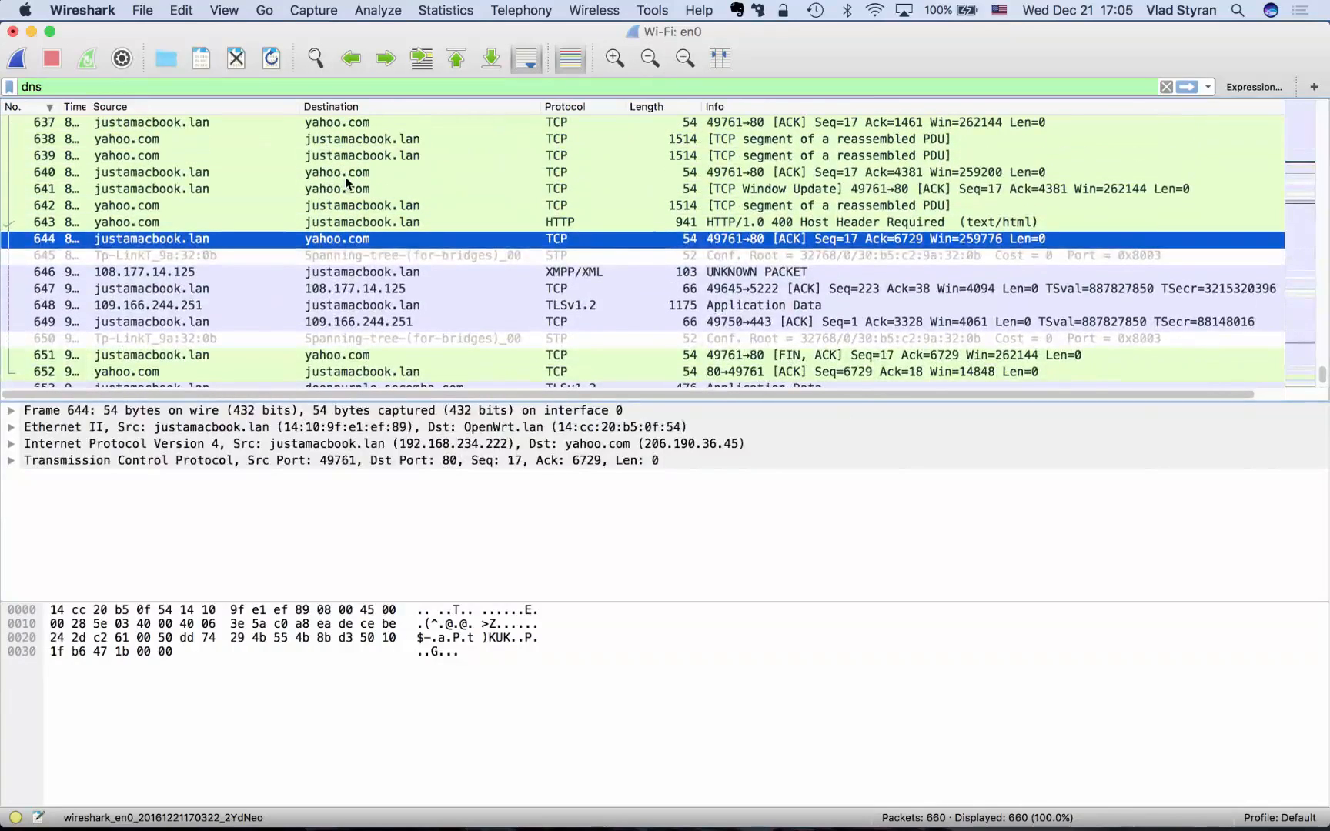
{"action": "left_click", "coordinate": [348, 174]}
{"action": "scroll", "coordinate": [378, 198], "scroll_direction": "up", "scroll_amount": 5}
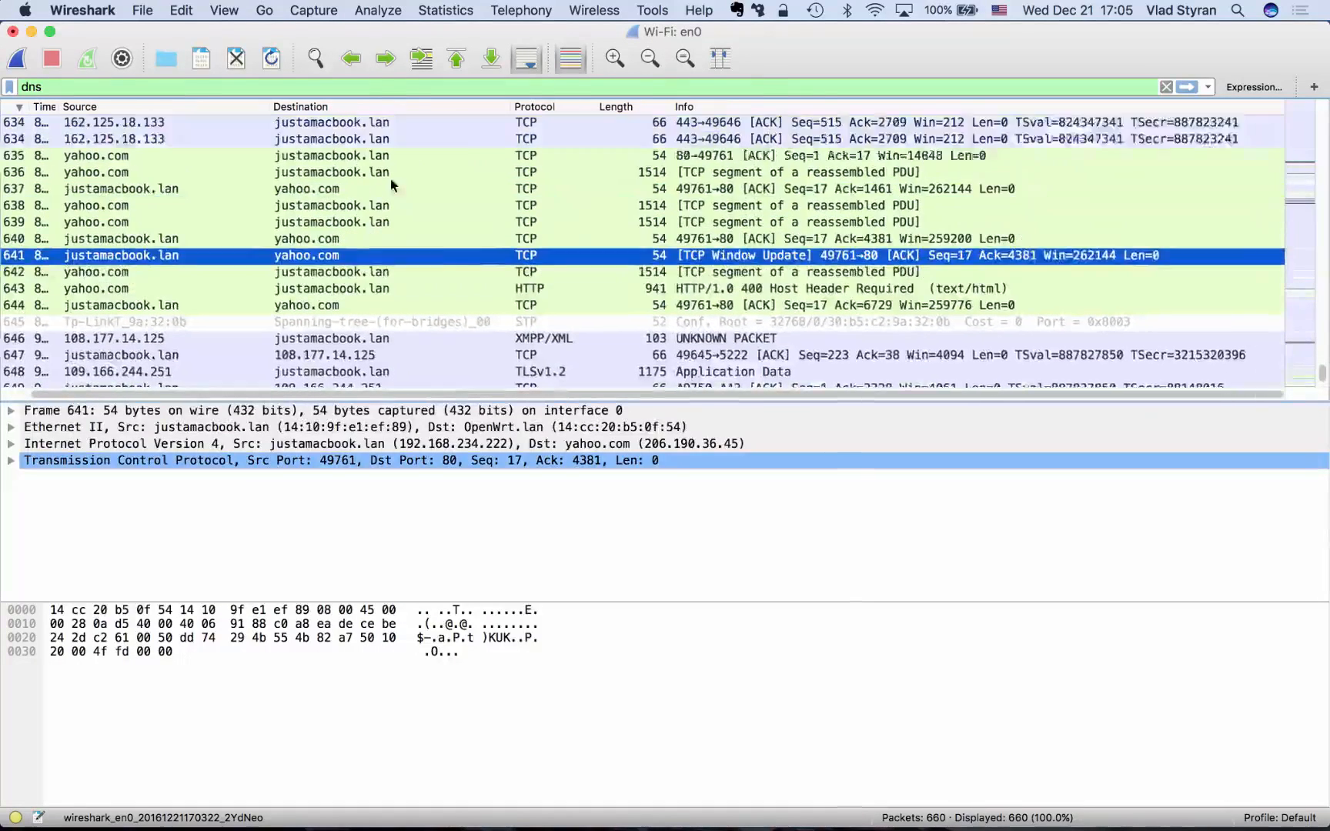
{"action": "scroll", "coordinate": [424, 377], "scroll_direction": "down", "scroll_amount": 3}
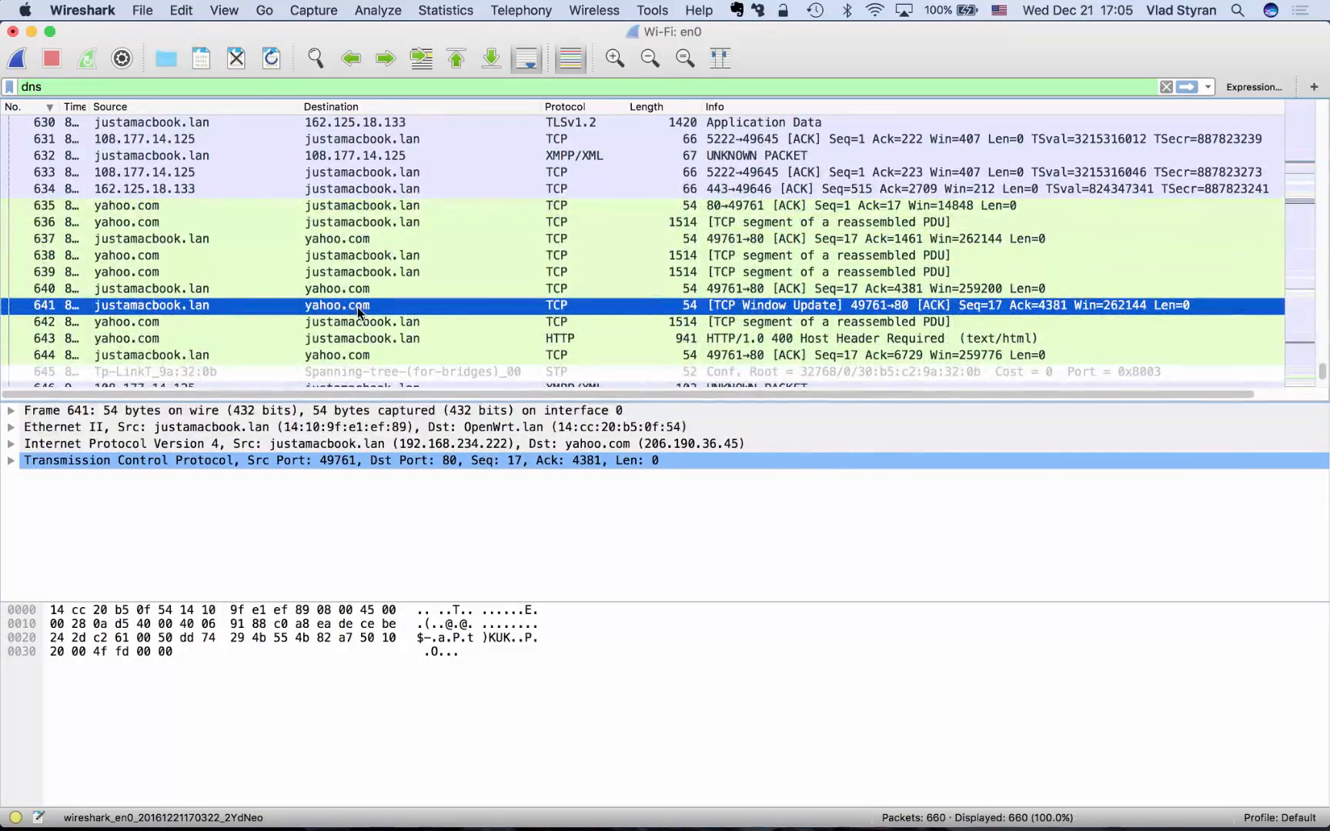
Clear the dns text from the display filter
{"action": "left_click", "coordinate": [260, 90]}
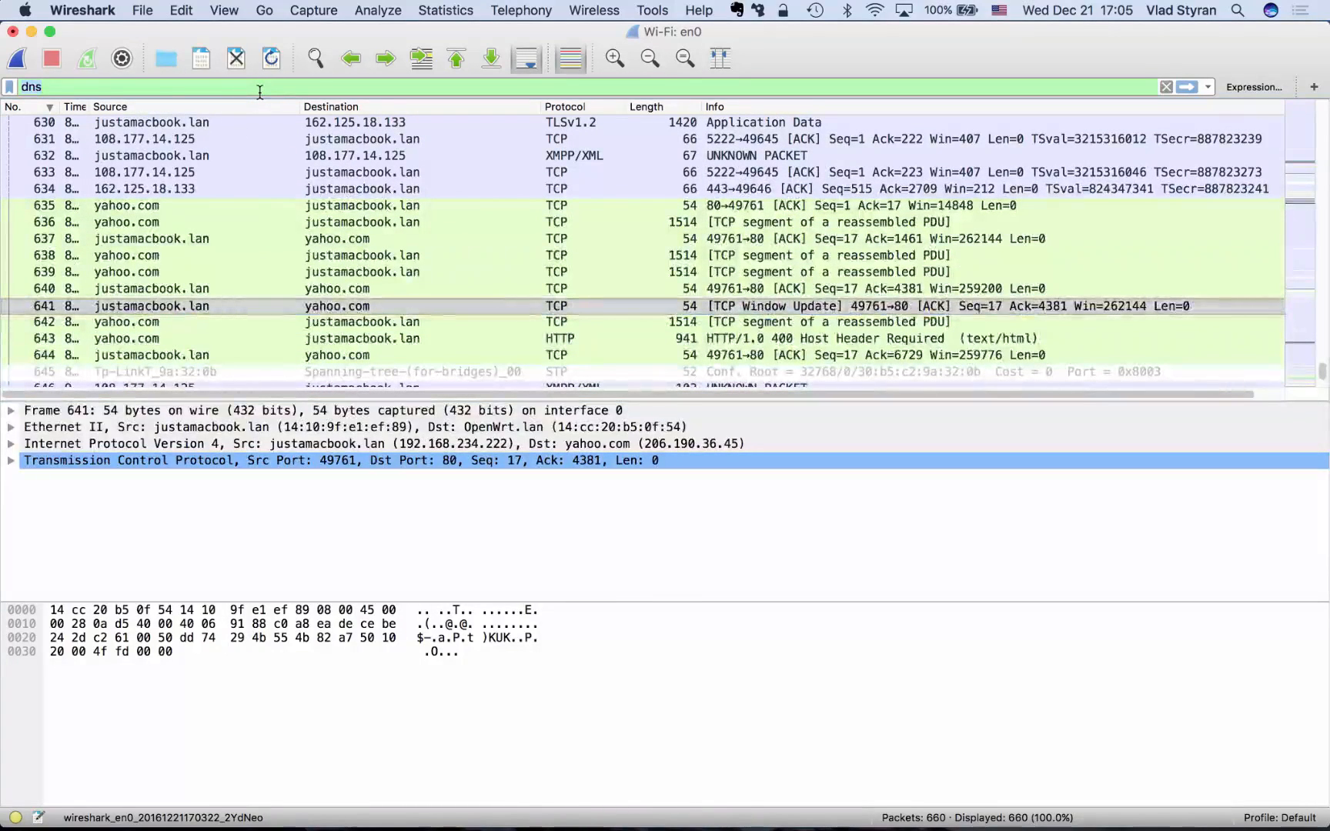
{"action": "key", "text": "BackSpace"}
{"action": "key", "text": "BackSpace"}
{"action": "key", "text": "BackSpace"}
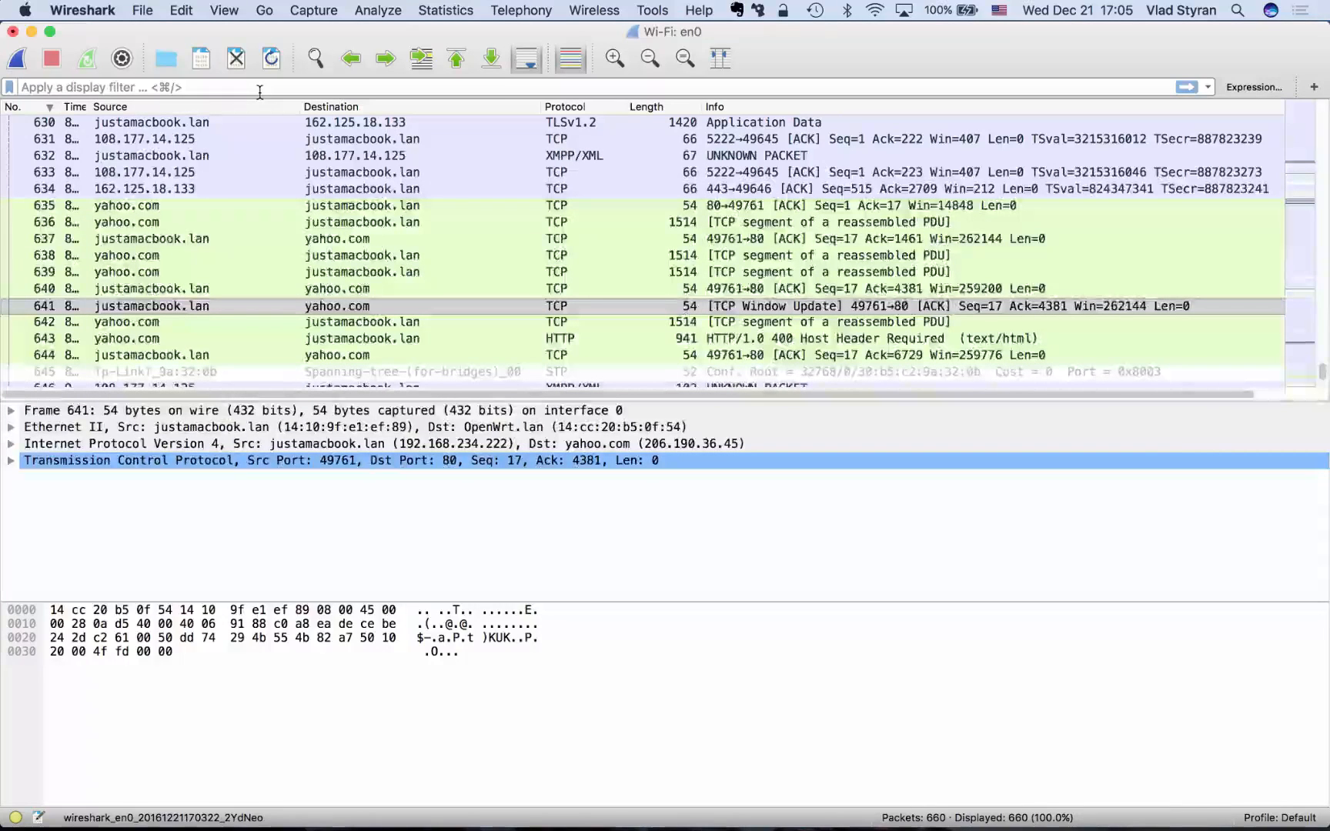
Try yahoo.com on its own as the display filter, and erase it again
{"action": "type", "text": "yahoo.com"}
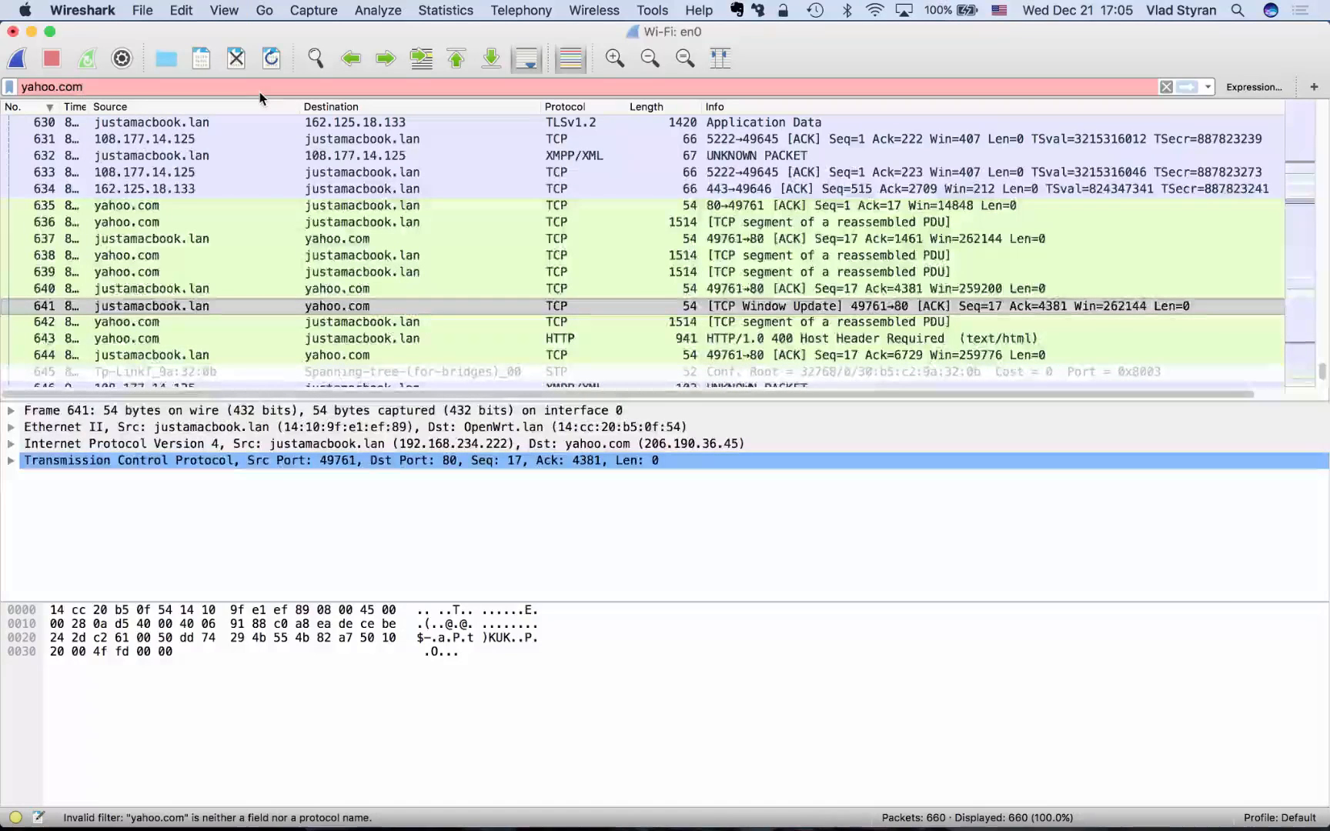
{"action": "key", "text": "BackSpace"}
{"action": "key", "text": "BackSpace"}
{"action": "key", "text": "BackSpace"}
{"action": "key", "text": "BackSpace"}
{"action": "key", "text": "BackSpace"}
{"action": "key", "text": "BackSpace"}
{"action": "key", "text": "BackSpace"}
{"action": "key", "text": "BackSpace"}
{"action": "key", "text": "BackSpace"}
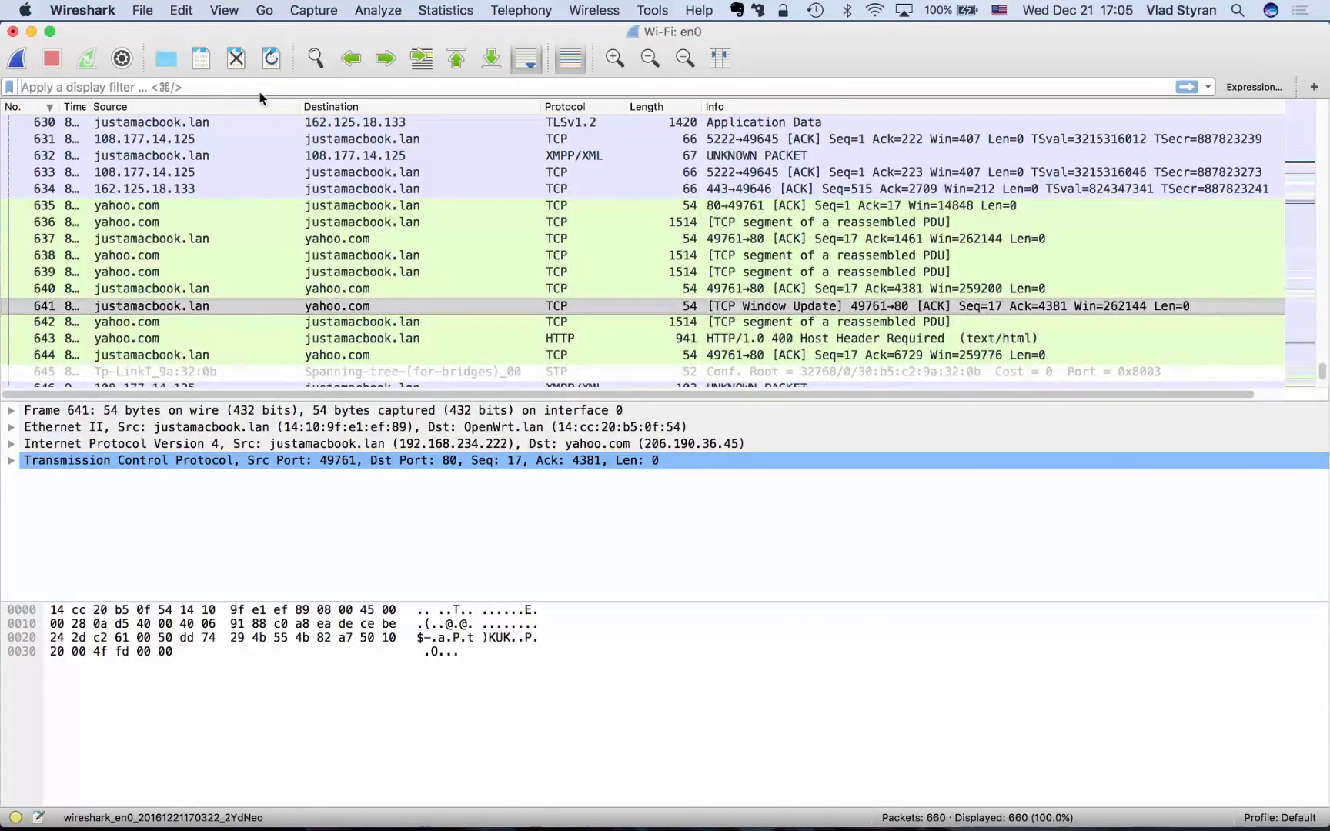
Apply the display filter ip.host eq yahoo.com to the captured packets
{"action": "type", "text": "ip."}
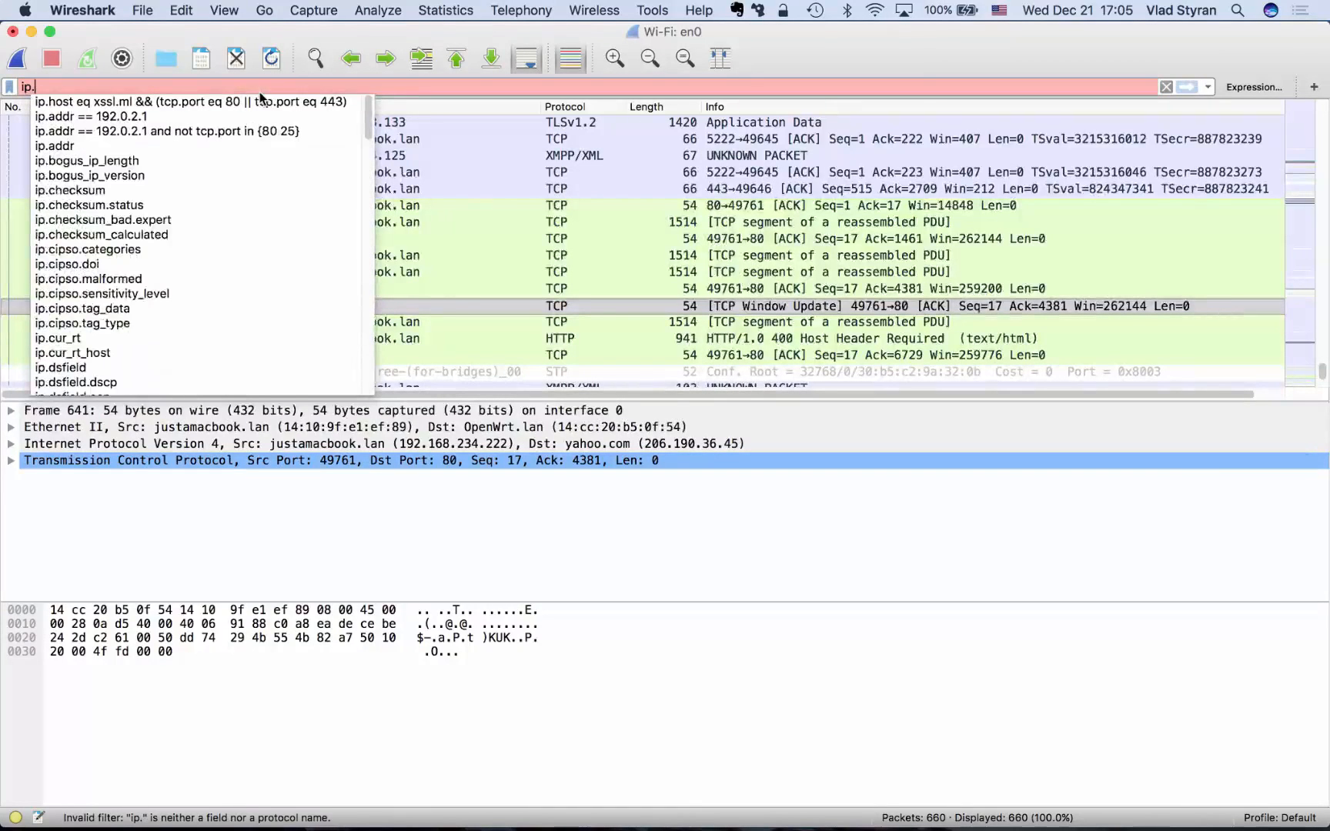
{"action": "type", "text": "host"}
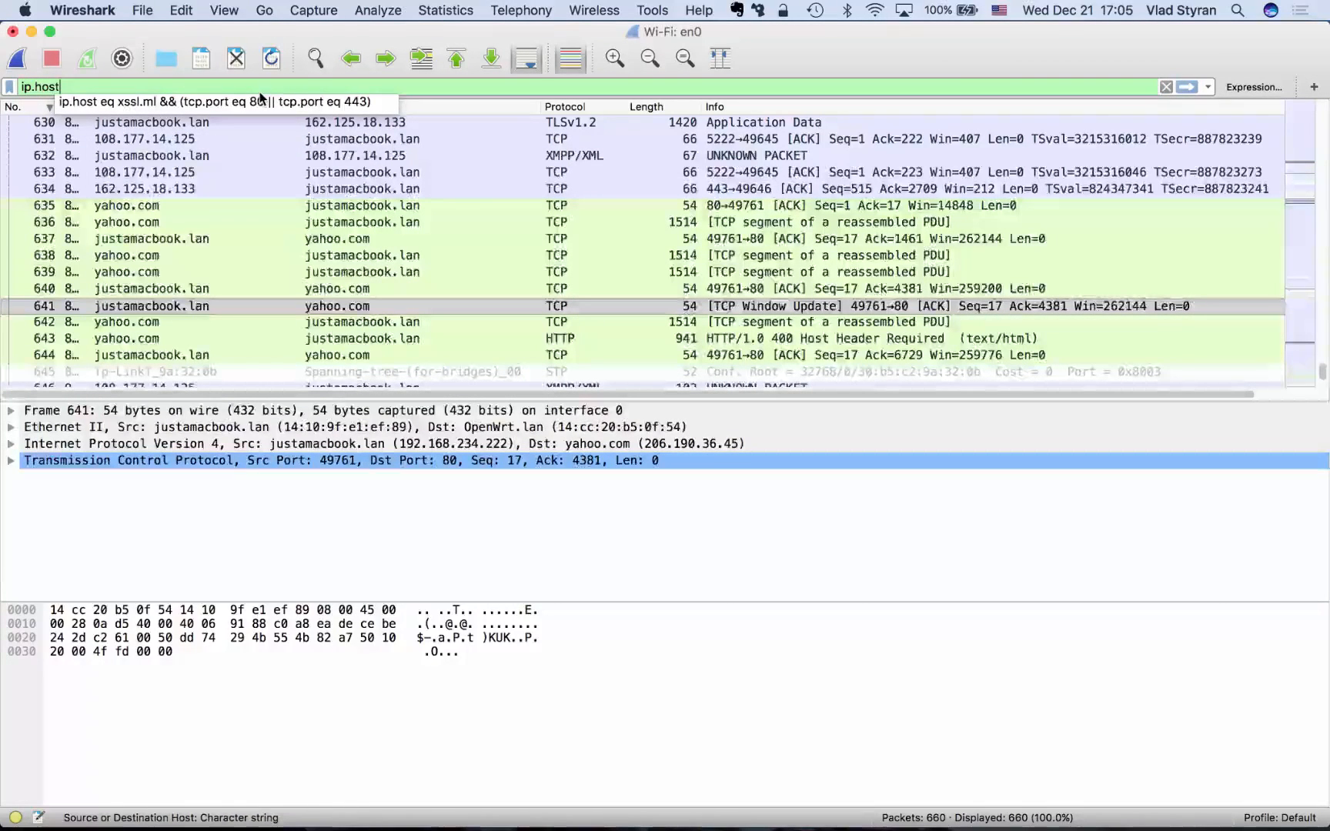
{"action": "type", "text": " eq"}
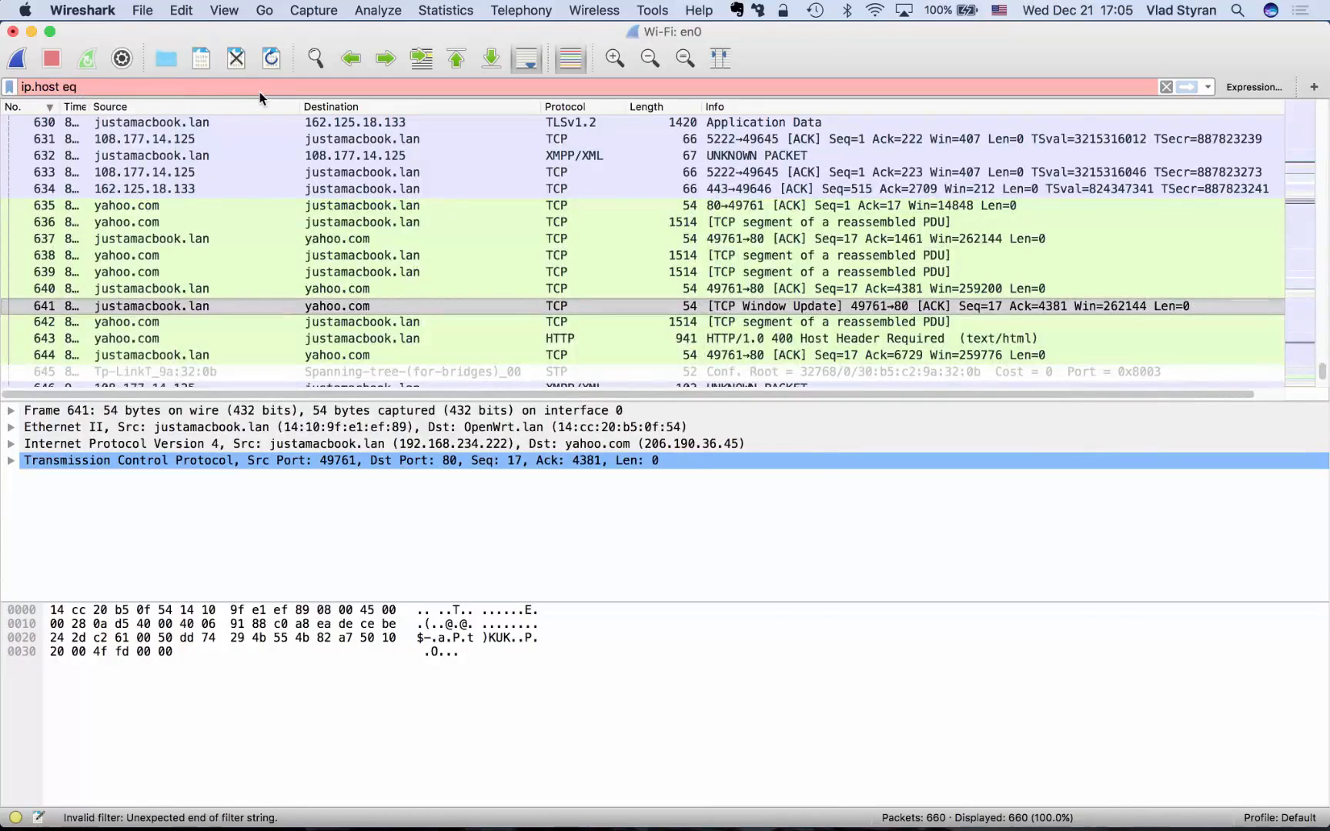
{"action": "type", "text": " yah"}
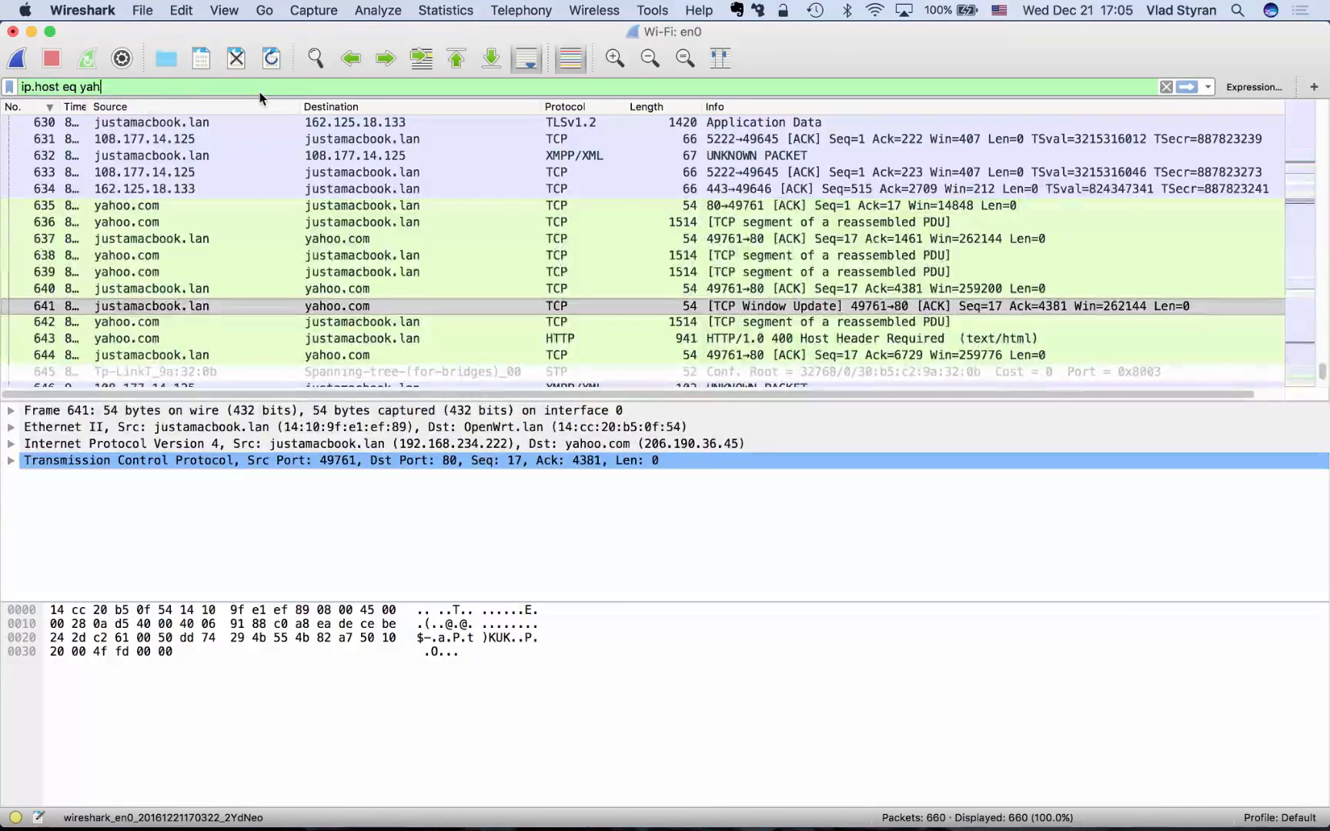
{"action": "type", "text": "oo.com"}
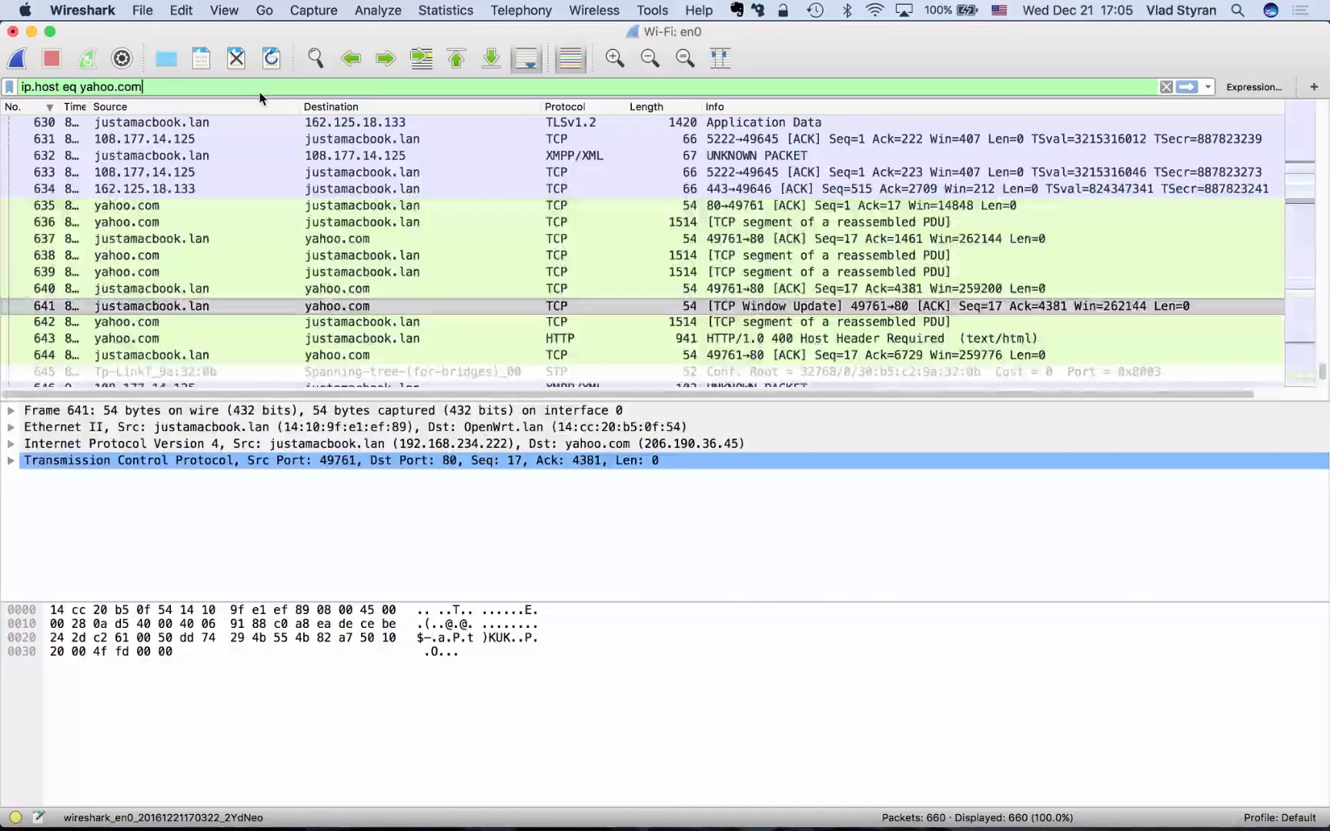
{"action": "key", "text": "alt+Left"}
{"action": "key", "text": "alt+Left"}
{"action": "key", "text": "alt+Left"}
{"action": "key", "text": "alt+Left"}
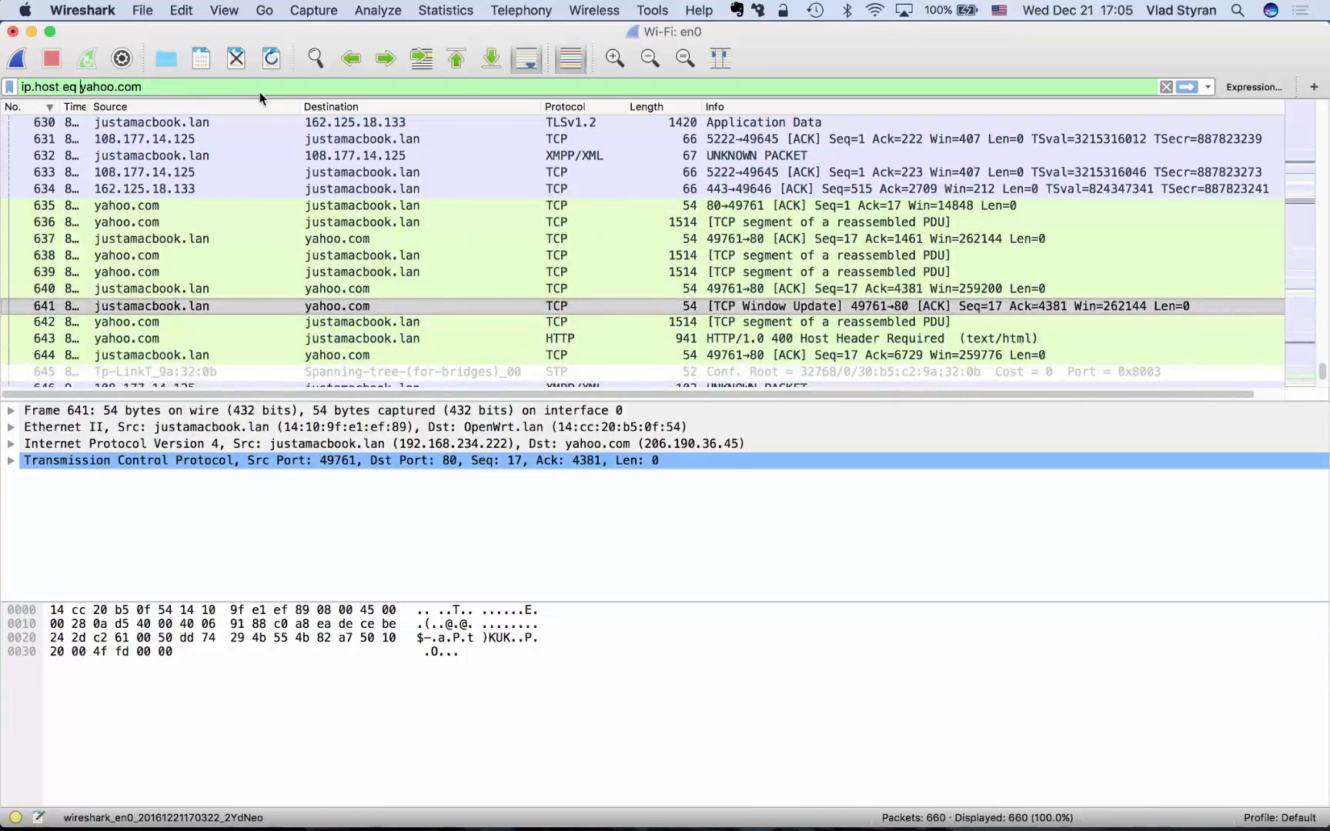
{"action": "key", "text": "Left"}
{"action": "key", "text": "Right"}
{"action": "key", "text": "Right"}
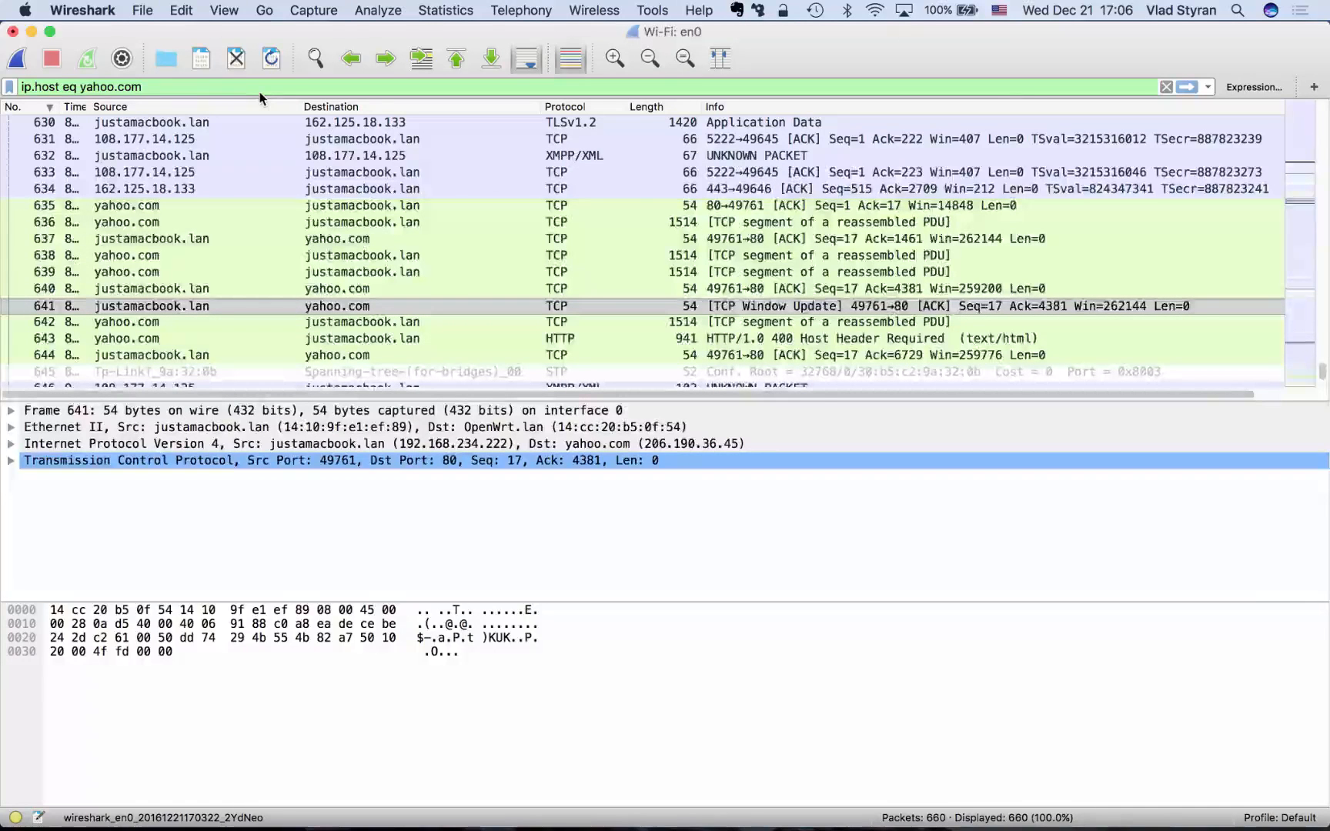
{"action": "key", "text": "Return"}
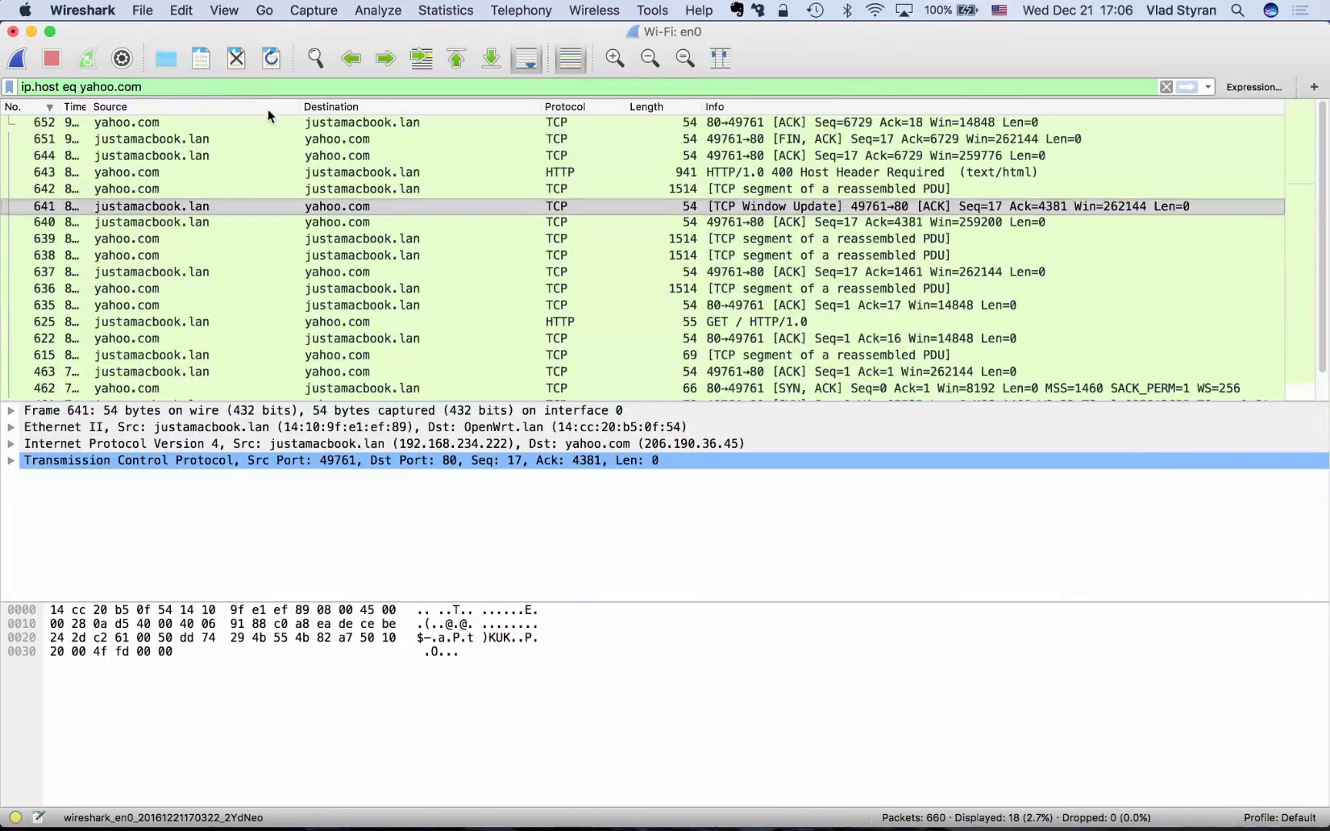
Examine the filtered yahoo.com packets, selecting packets 651, 643 and 642
{"action": "left_click", "coordinate": [294, 137]}
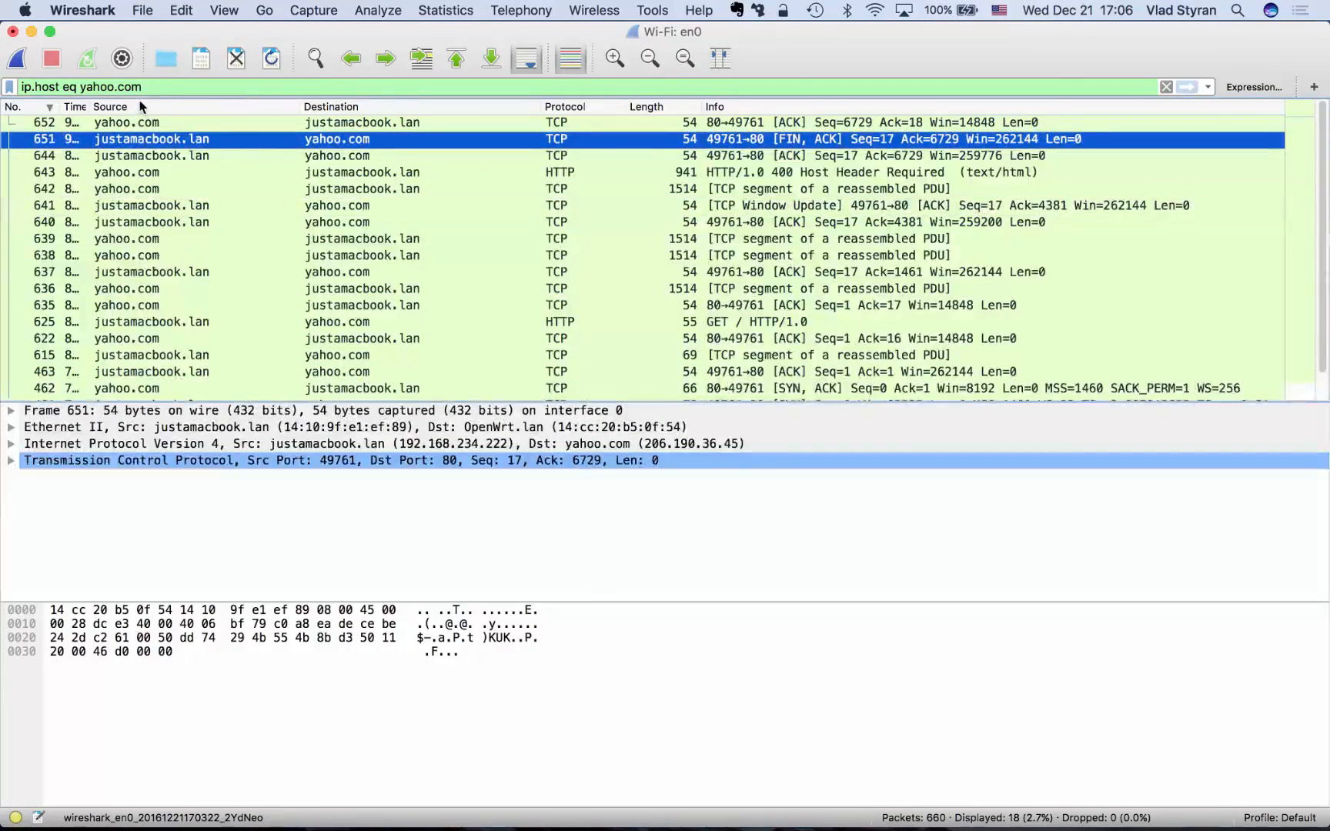
{"action": "left_click", "coordinate": [177, 87]}
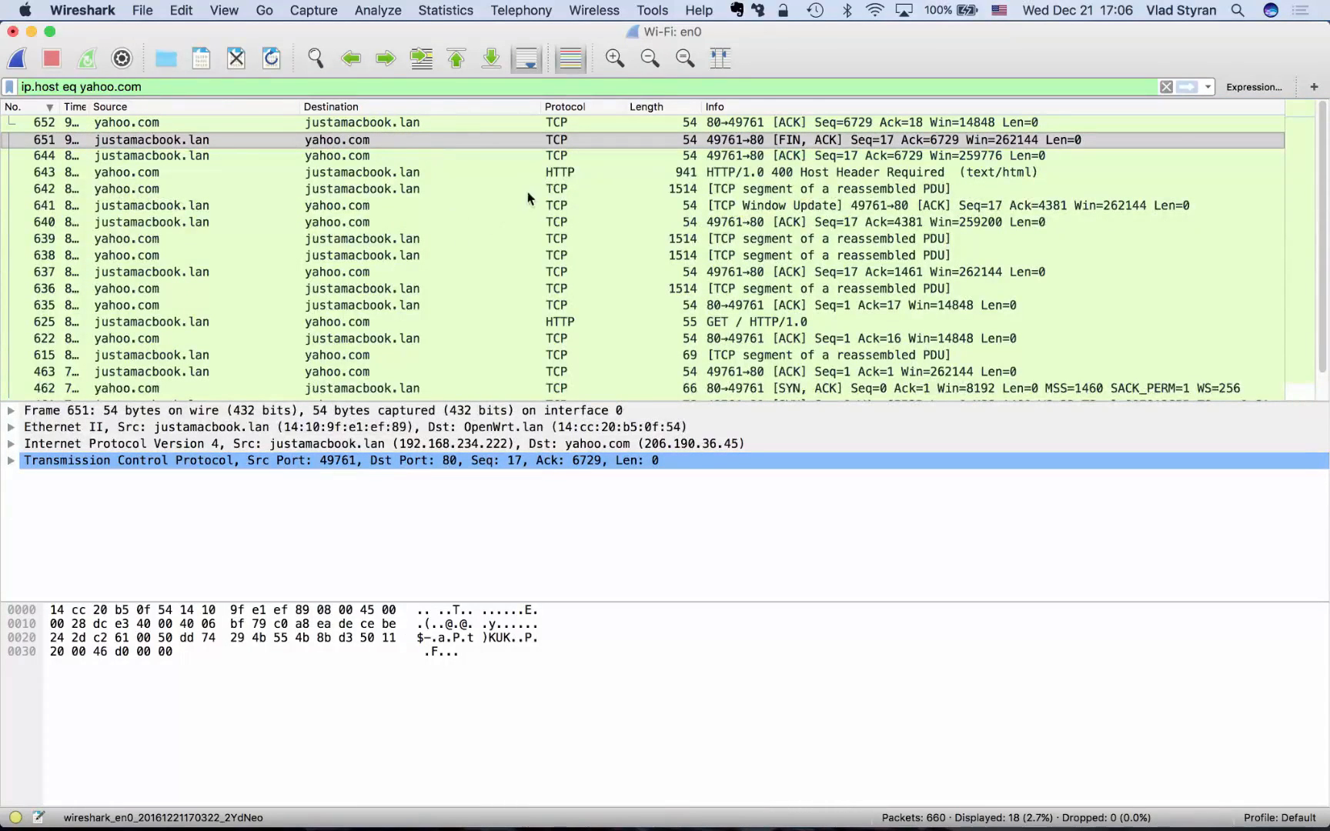
{"action": "left_click", "coordinate": [551, 173]}
{"action": "scroll", "coordinate": [525, 300], "scroll_direction": "down", "scroll_amount": 1}
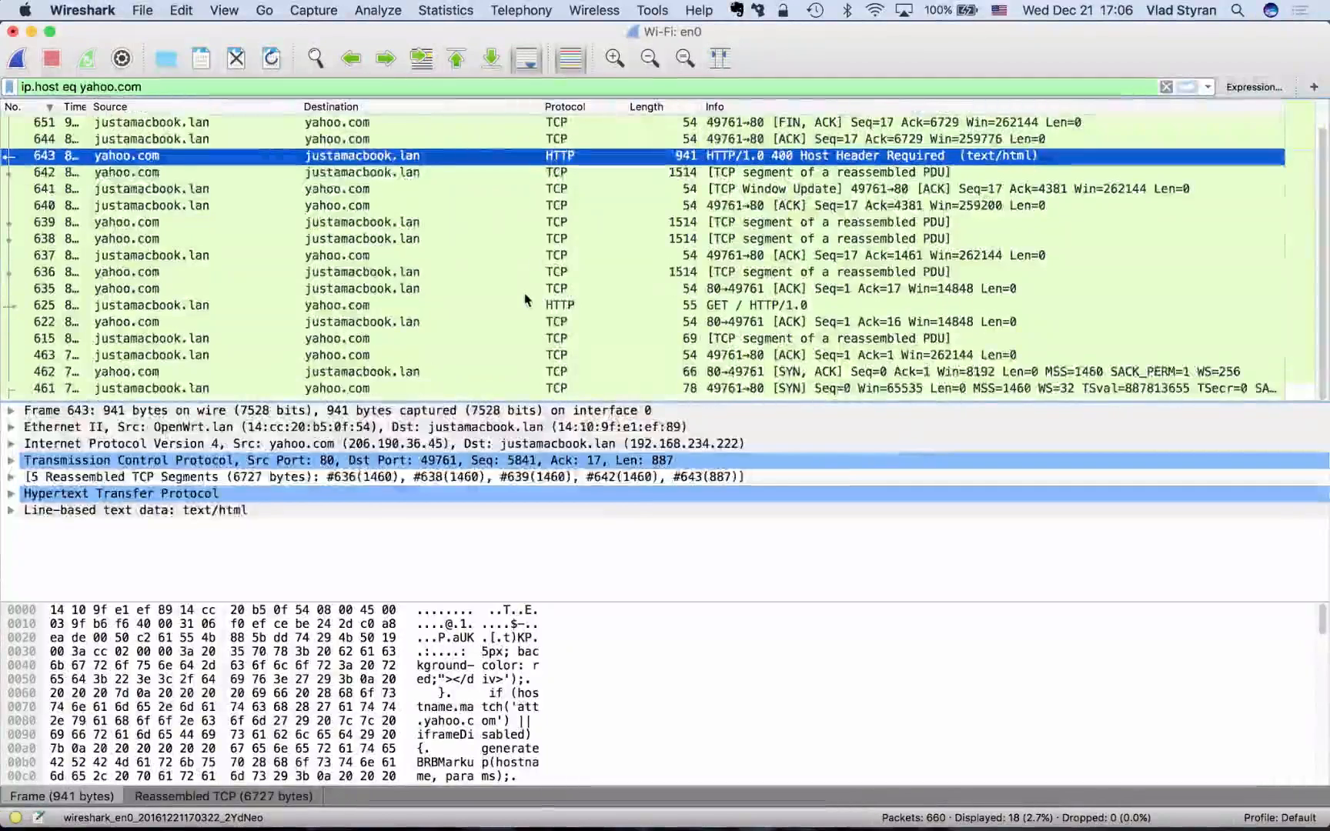
{"action": "scroll", "coordinate": [525, 300], "scroll_direction": "up", "scroll_amount": 1}
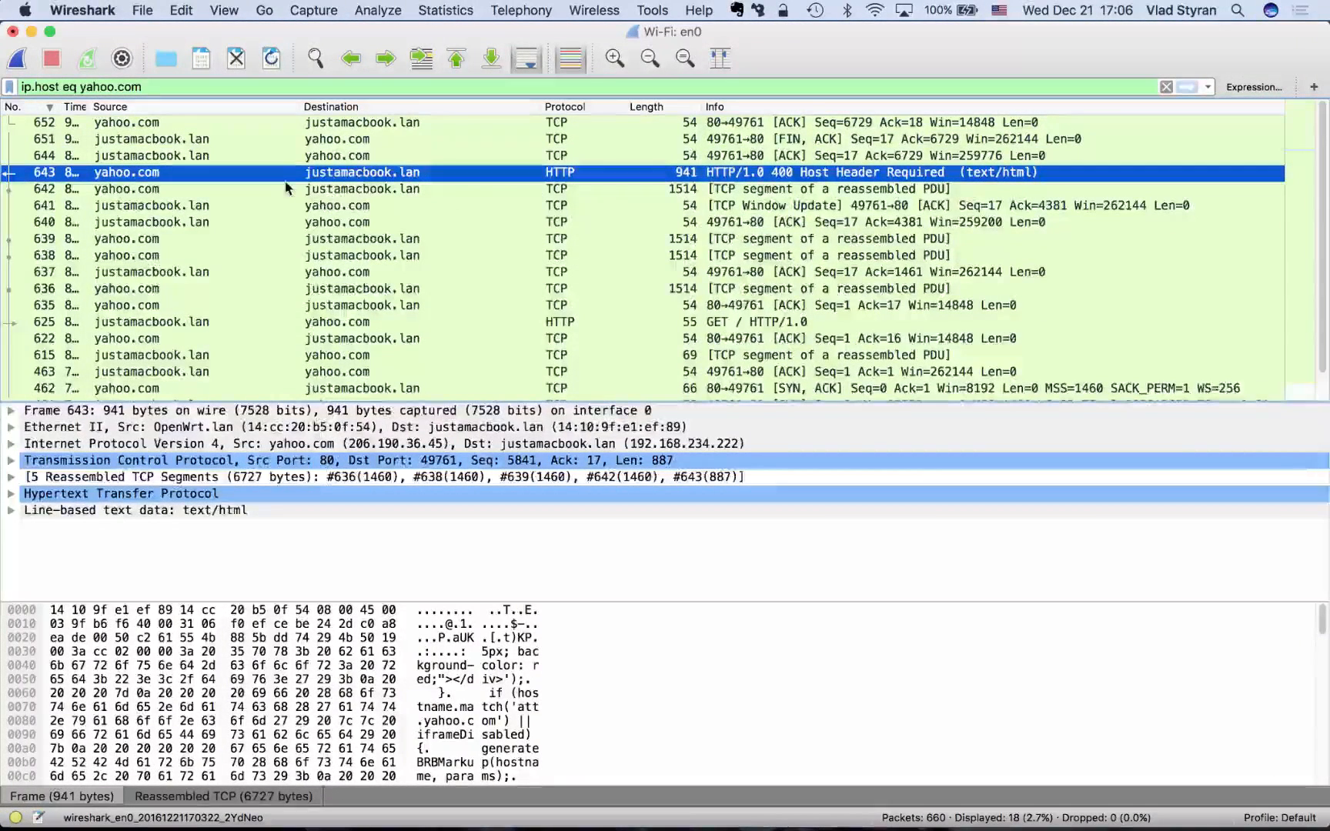
{"action": "left_click", "coordinate": [179, 189]}
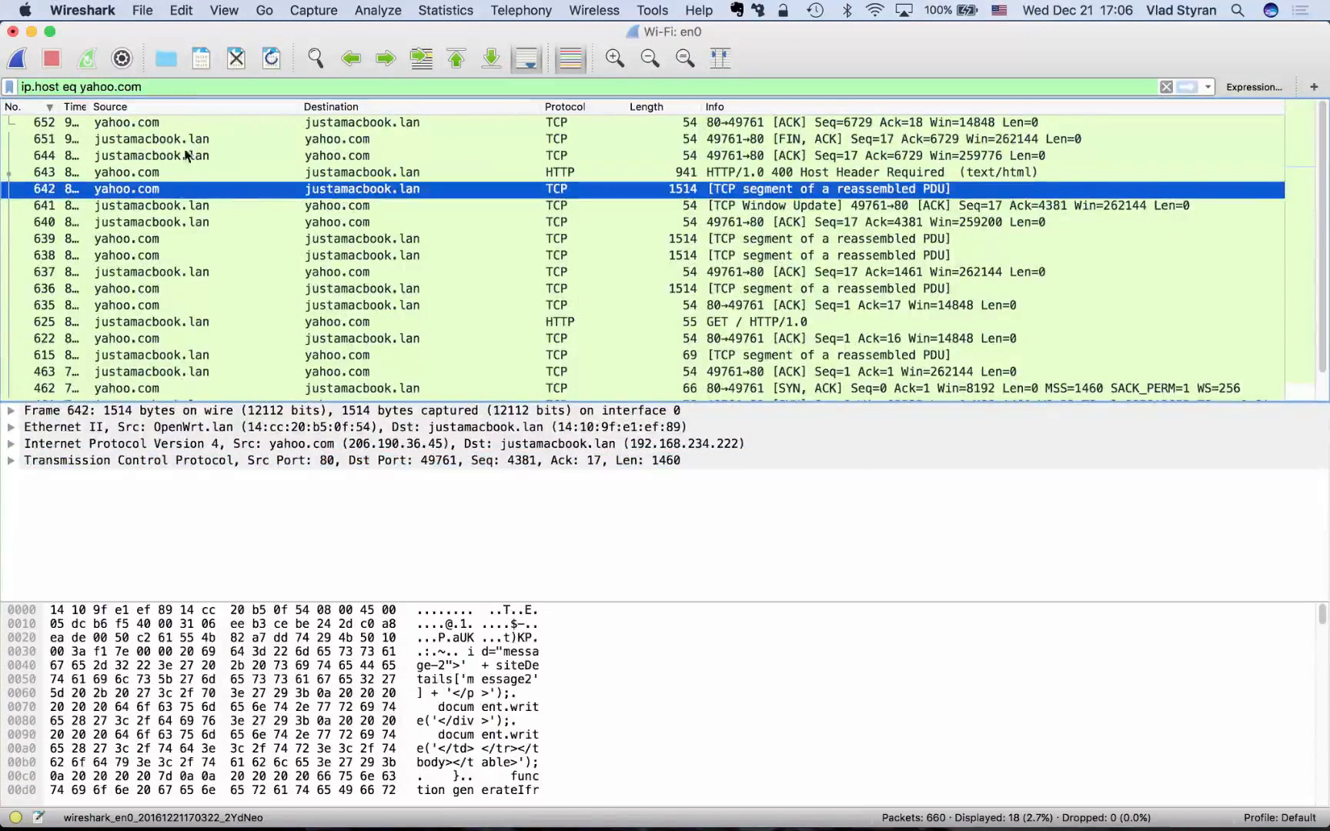
{"action": "left_click", "coordinate": [254, 140]}
Follow the TCP stream of packet 641, the TCP window update sent to yahoo.com
{"action": "left_click", "coordinate": [353, 205]}
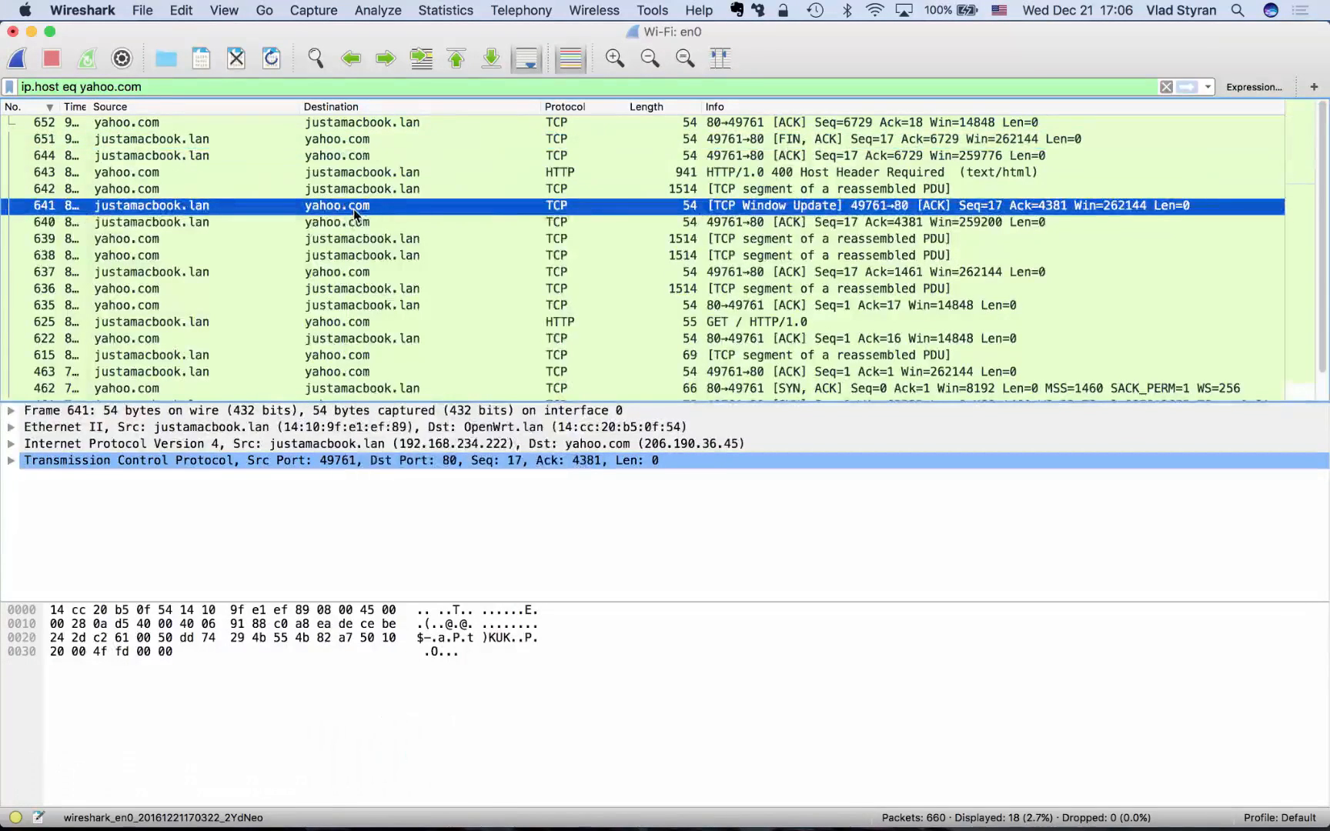
{"action": "right_click", "coordinate": [354, 209]}
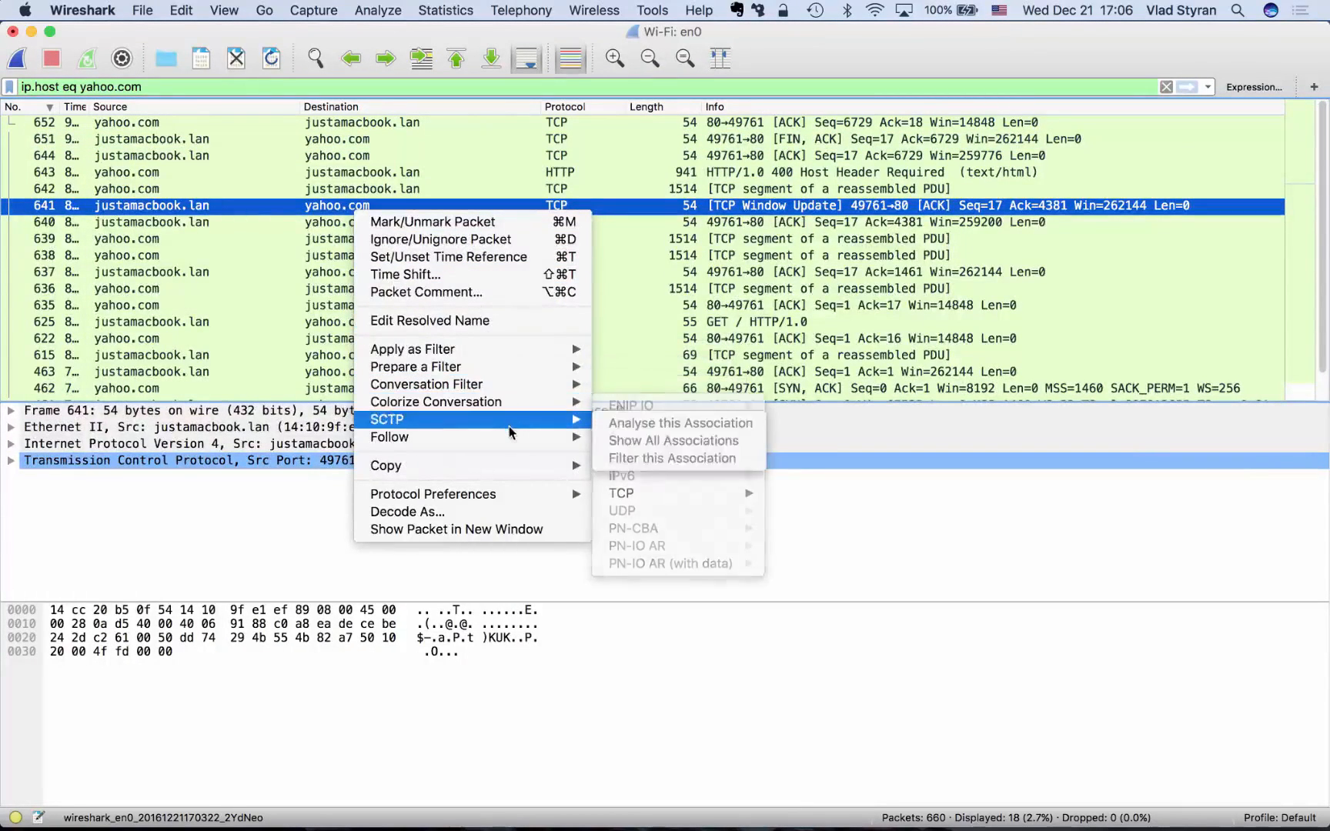
{"action": "mouse_move", "coordinate": [515, 475]}
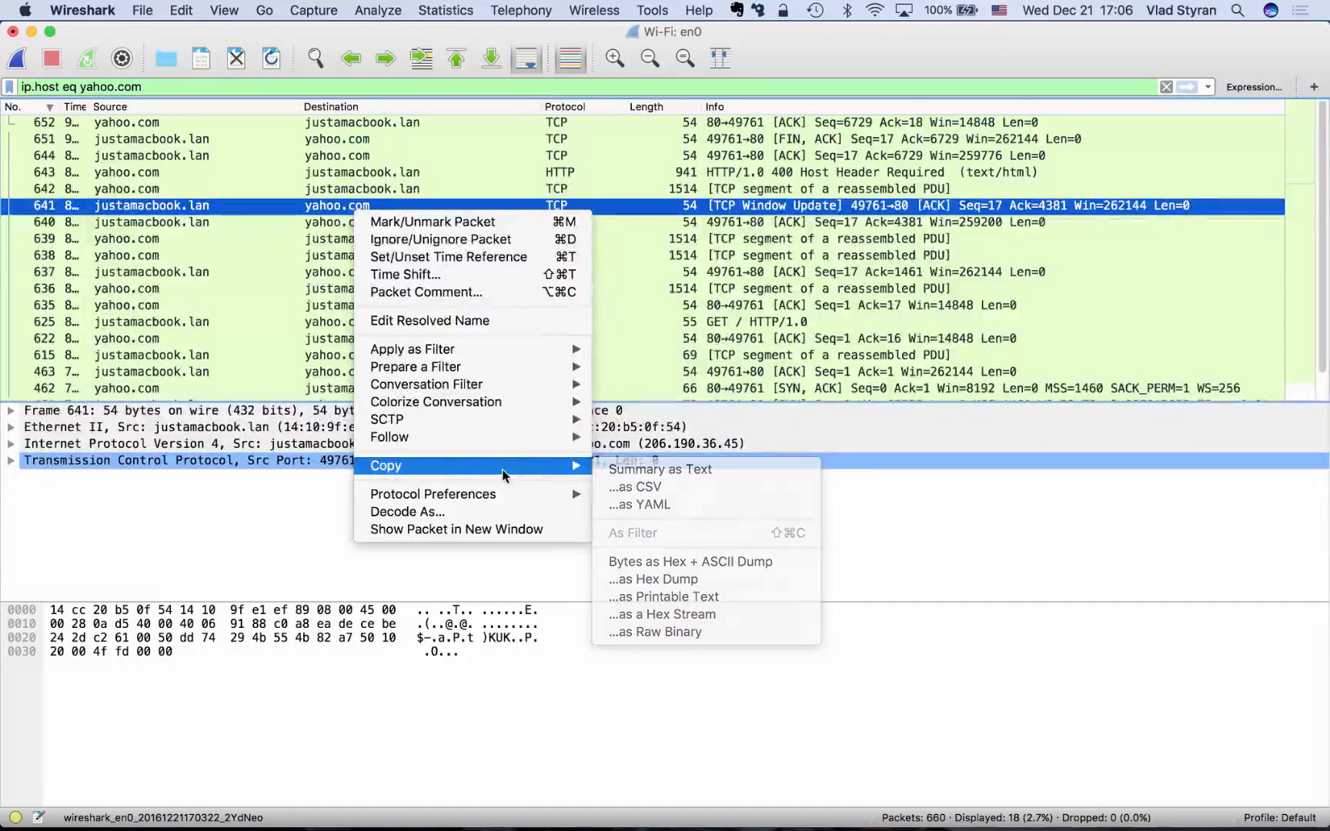
{"action": "mouse_move", "coordinate": [495, 436]}
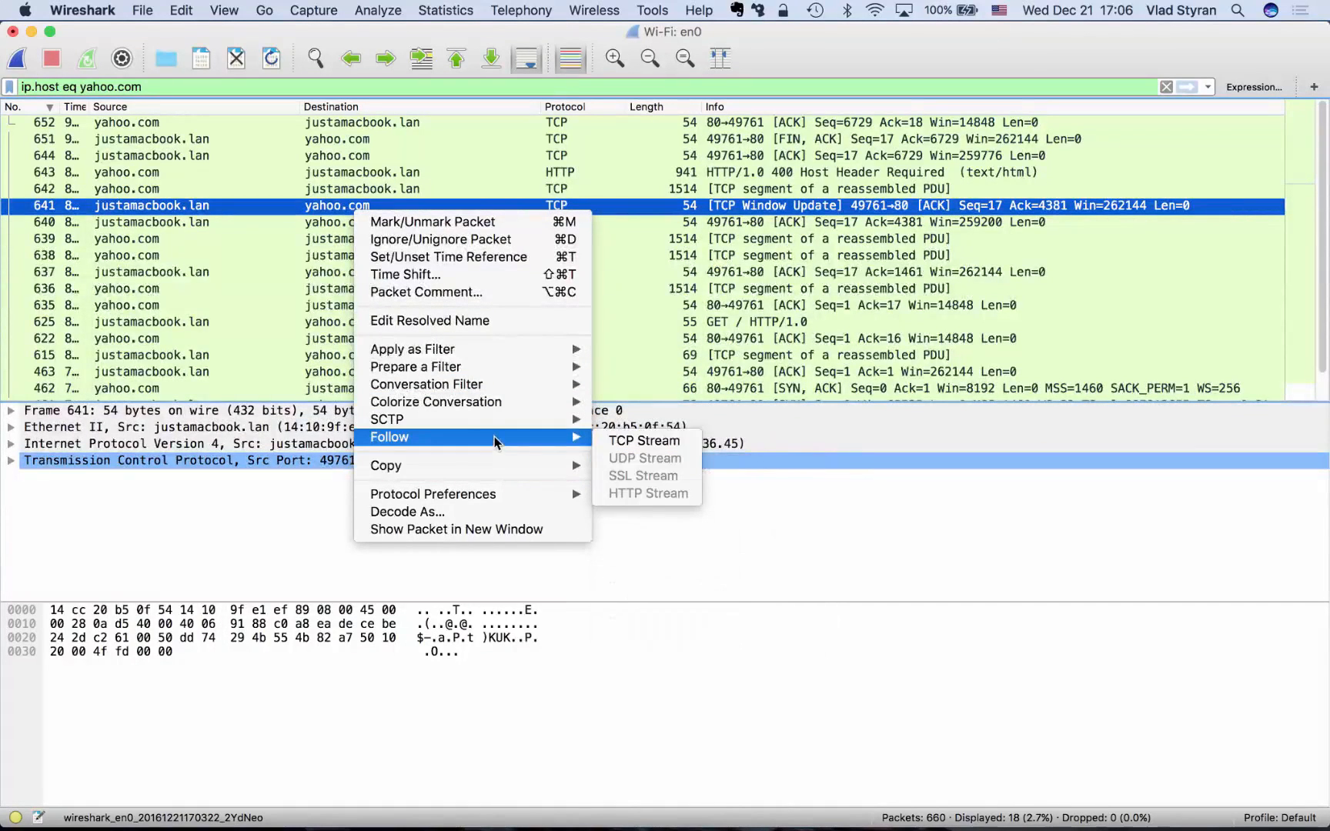
{"action": "left_click", "coordinate": [666, 448]}
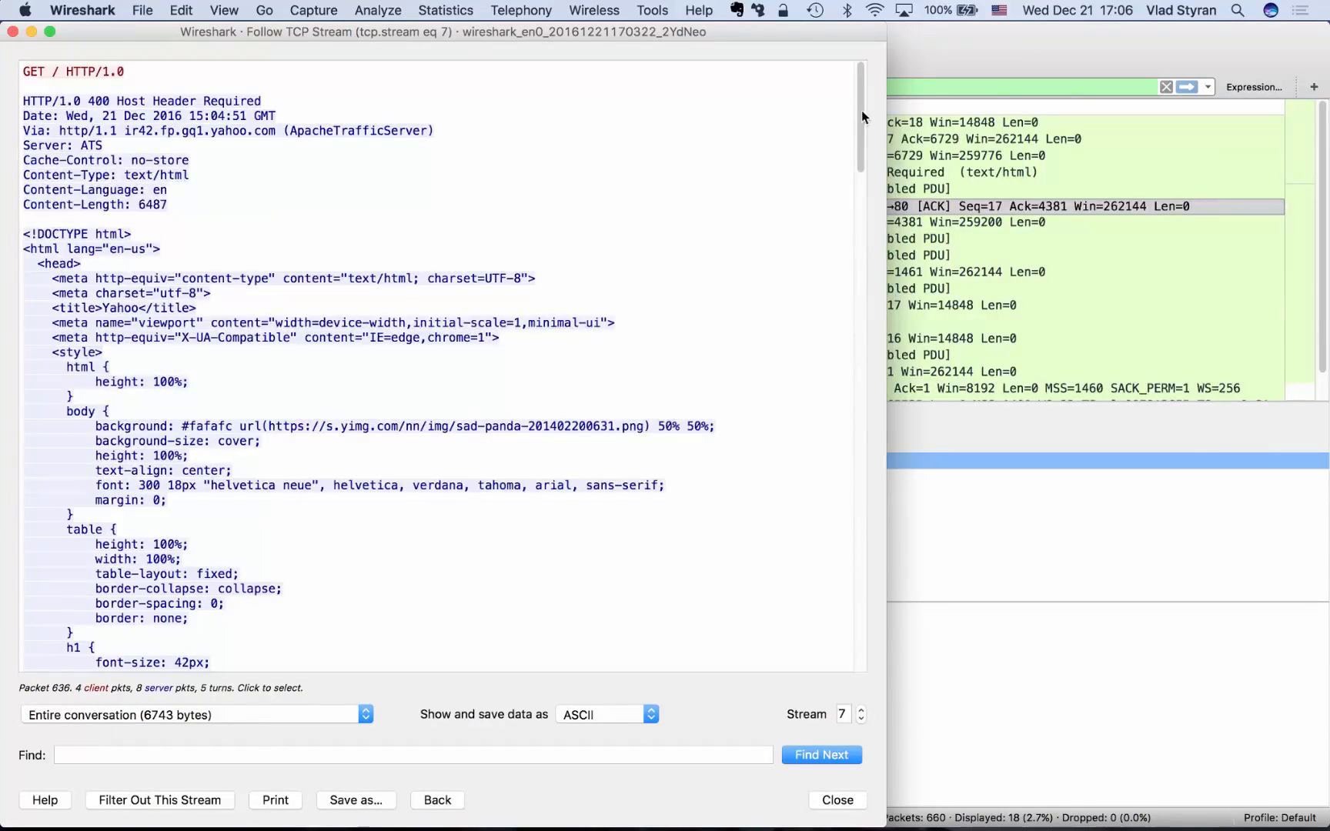
Examine the GET request, the response headers and the HTML body in the TCP stream, and close the stream window
{"action": "left_click_drag", "start_coordinate": [861, 110], "coordinate": [873, 31]}
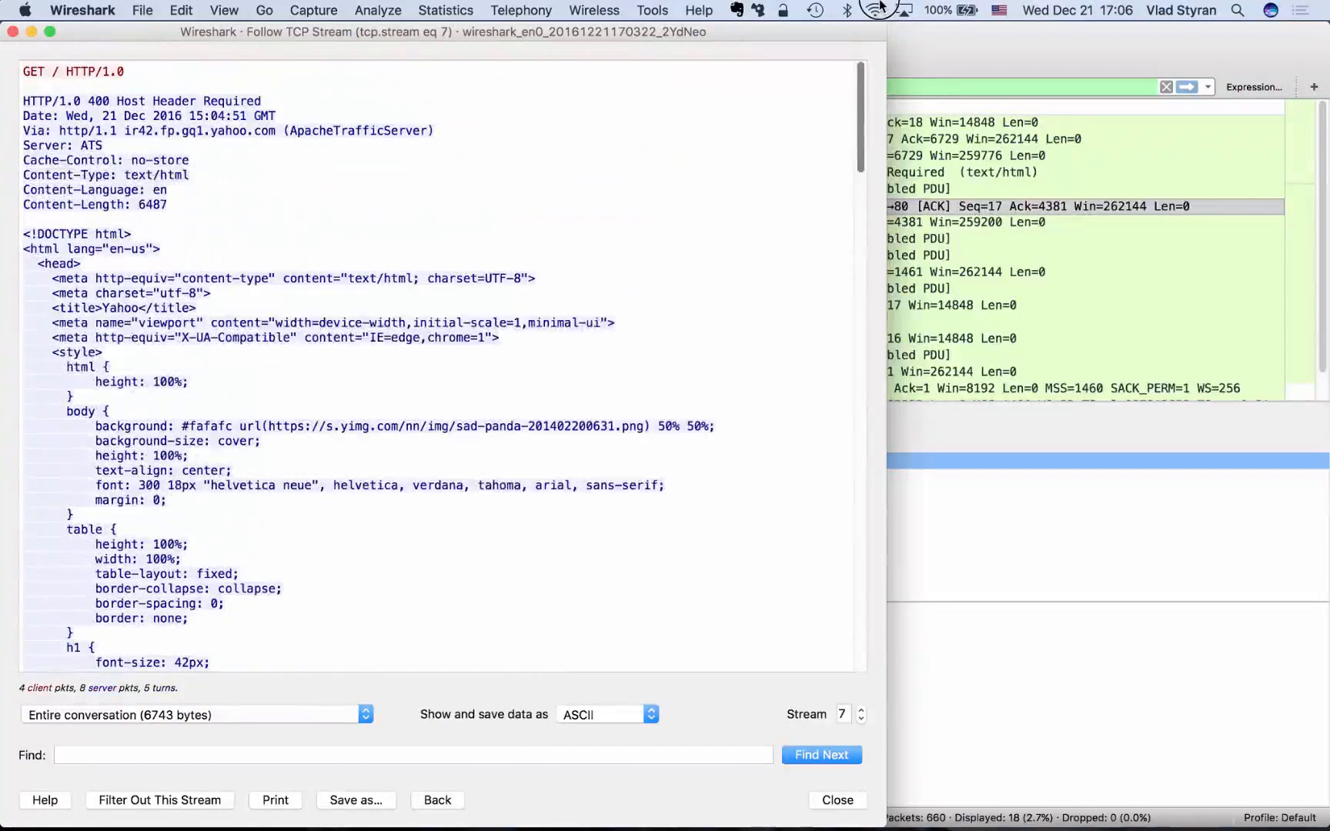
{"action": "left_click", "coordinate": [78, 70]}
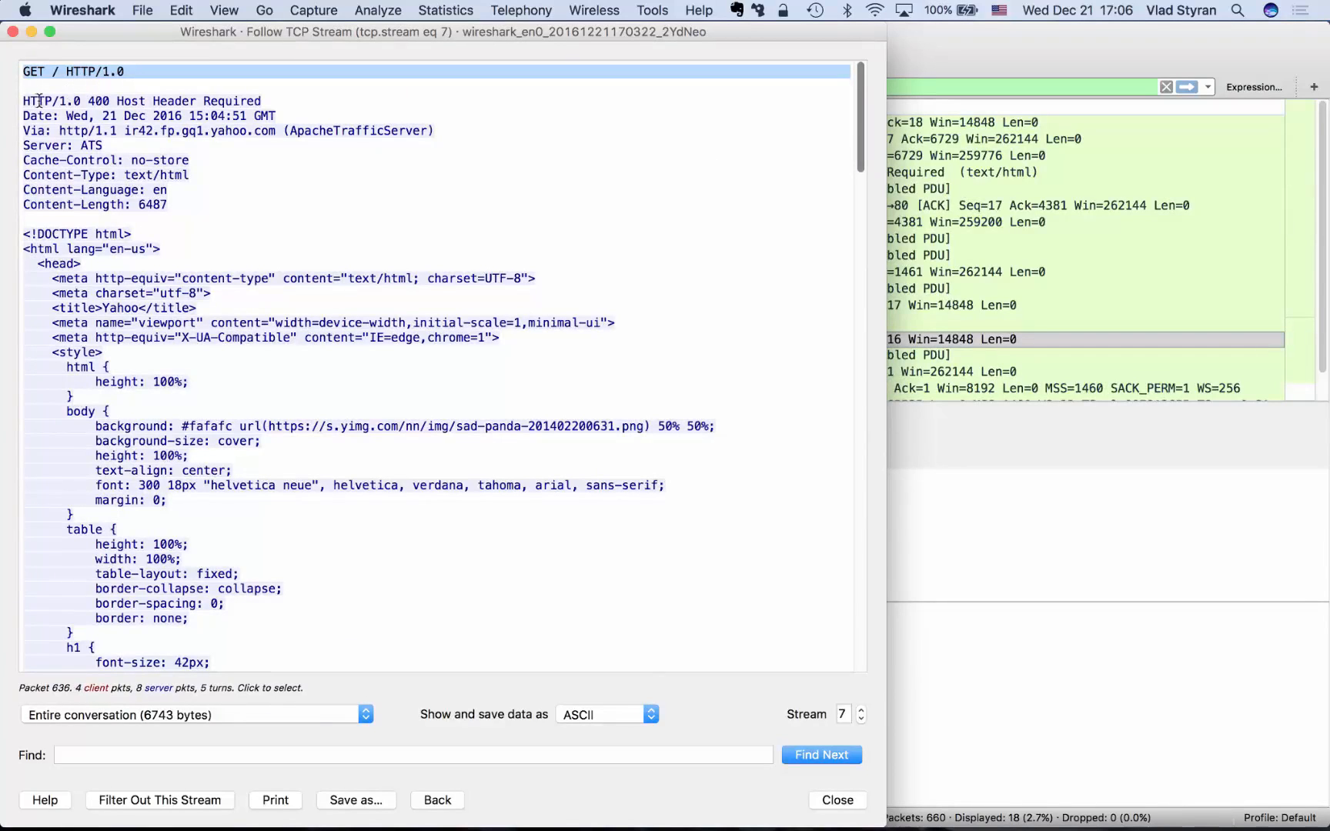
{"action": "left_click", "coordinate": [112, 183]}
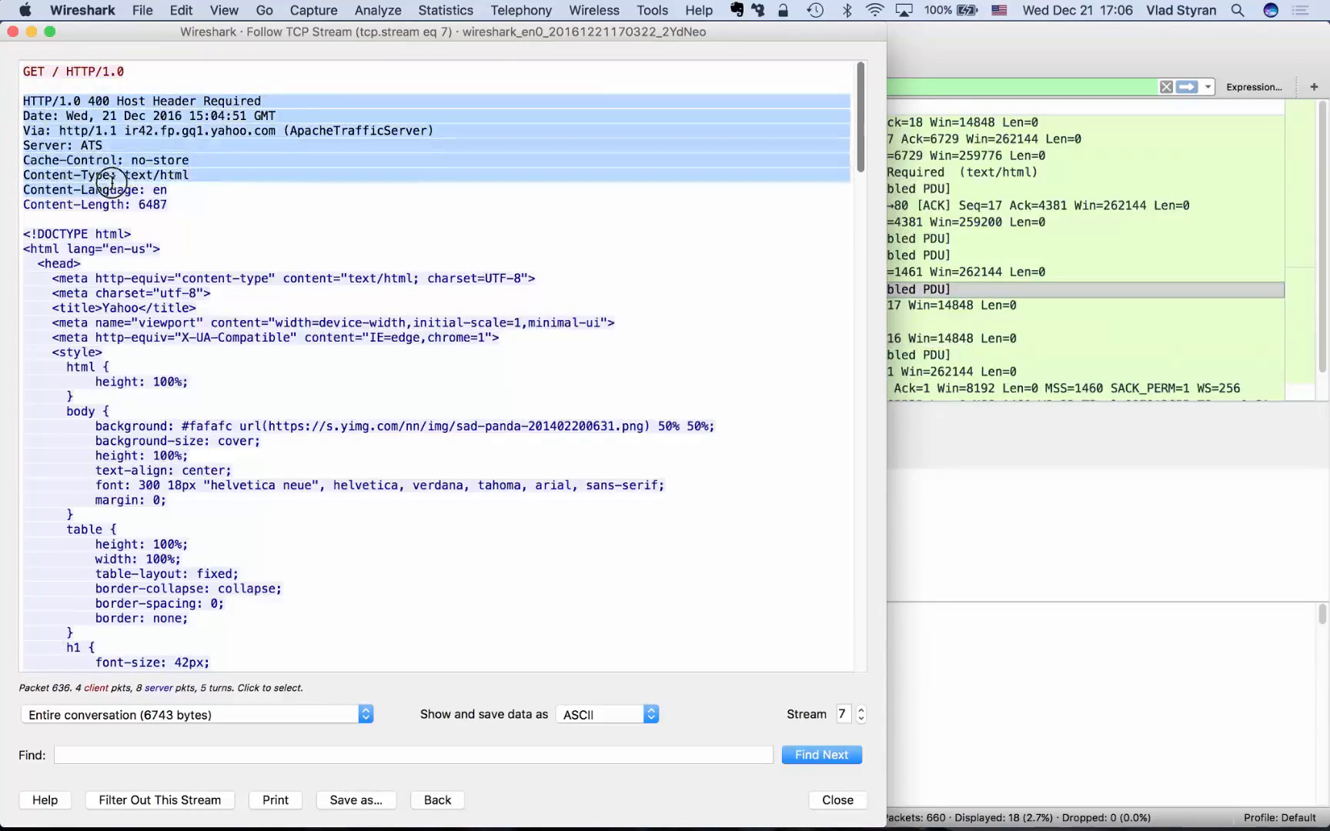
{"action": "scroll", "coordinate": [185, 246], "scroll_direction": "down", "scroll_amount": 6}
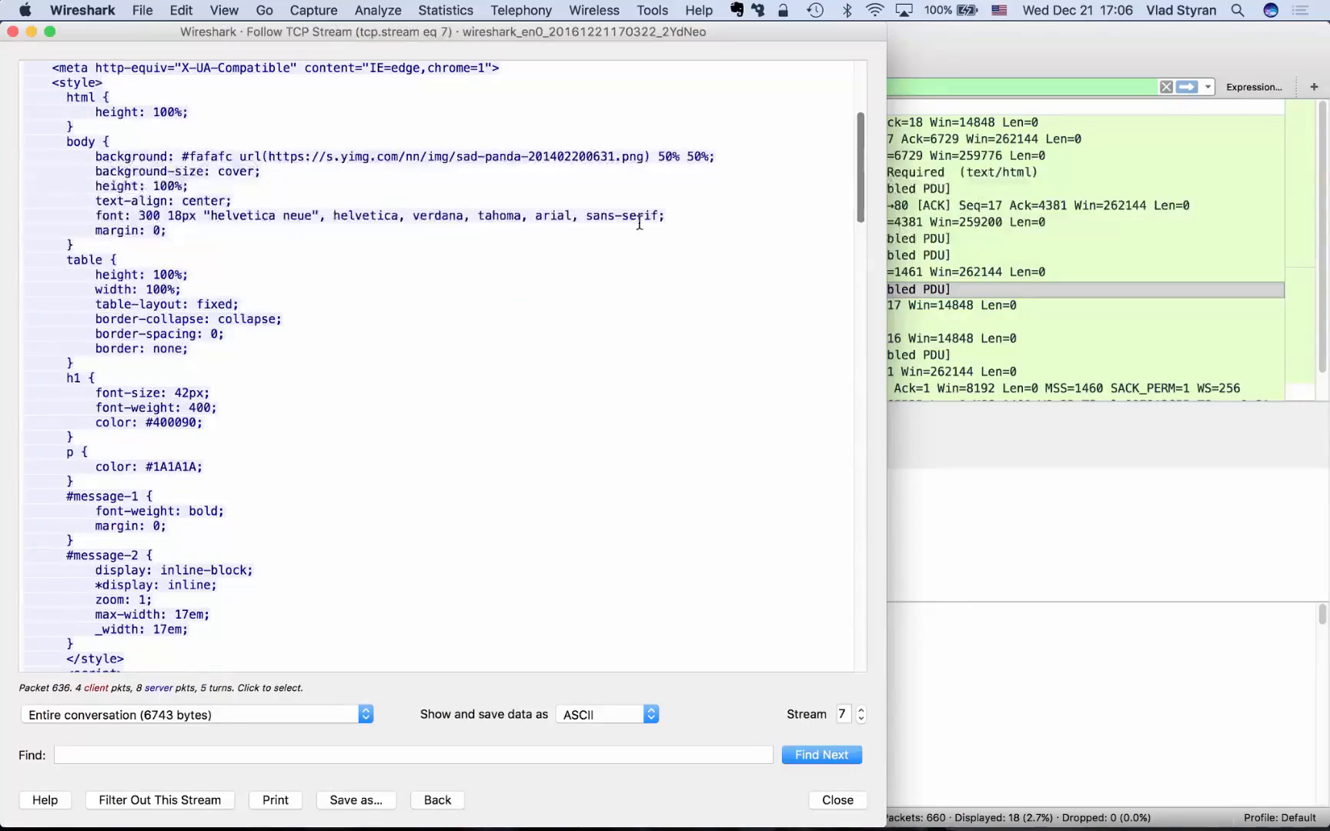
{"action": "left_click_drag", "start_coordinate": [859, 141], "coordinate": [859, 77]}
{"action": "left_click", "coordinate": [338, 219]}
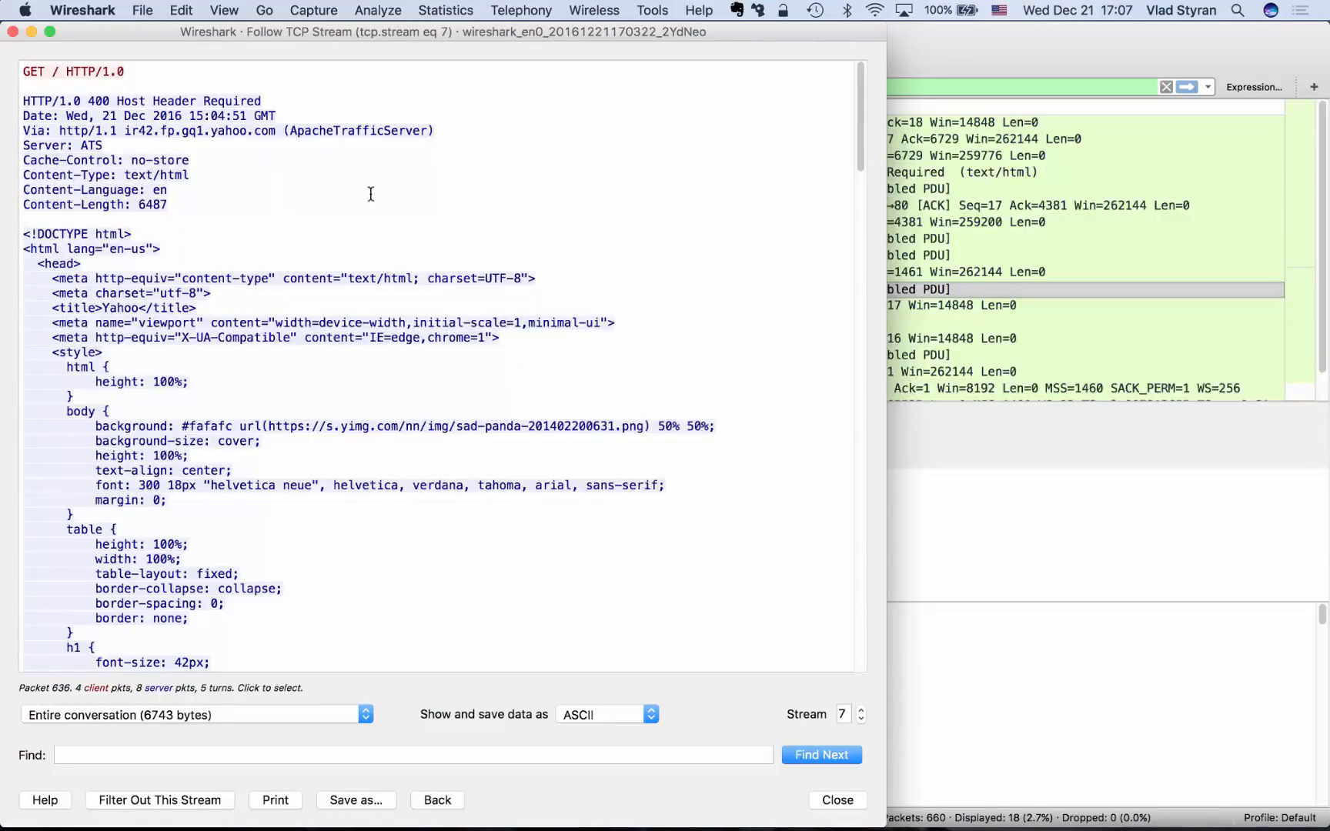
{"action": "left_click", "coordinate": [14, 32]}
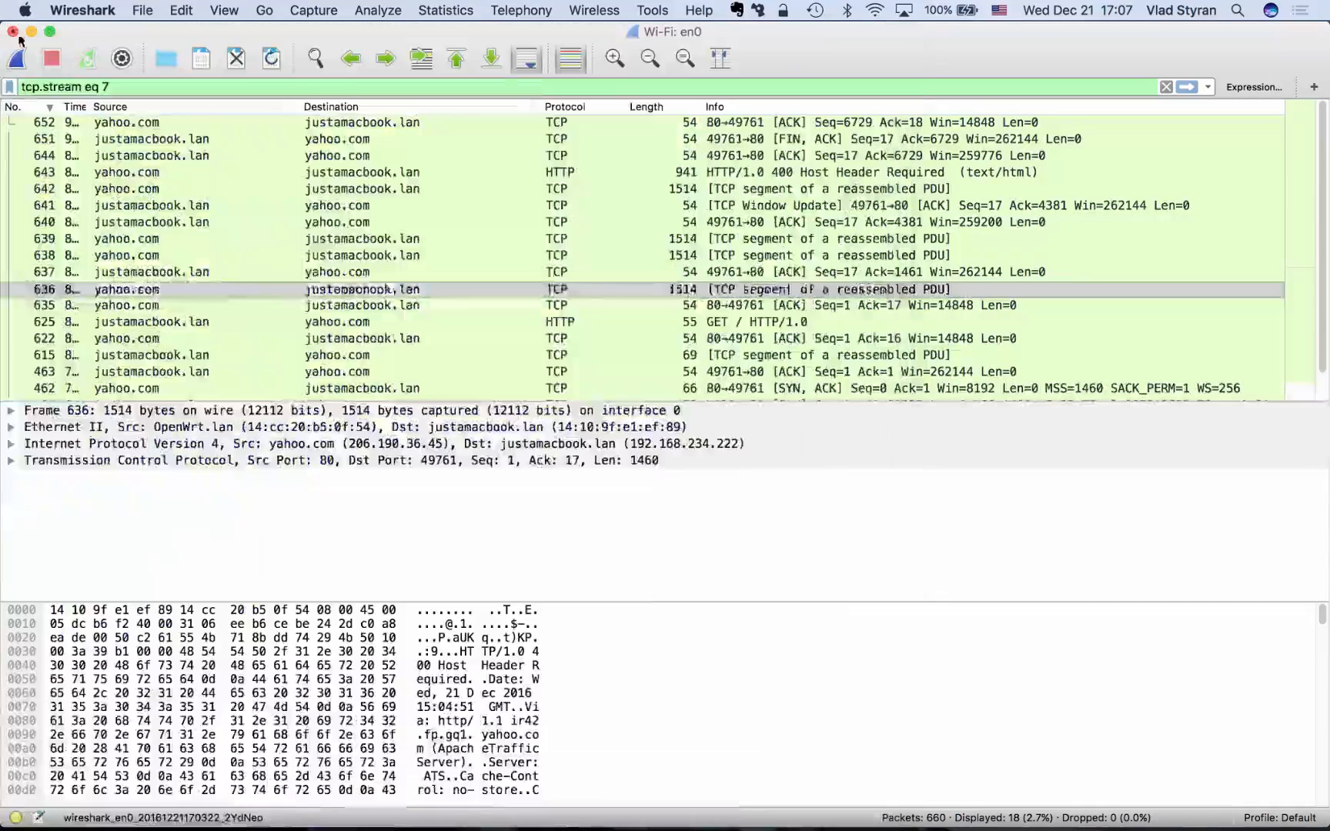
Replace the TCP stream display filter with icmp and apply it
{"action": "left_click", "coordinate": [187, 89]}
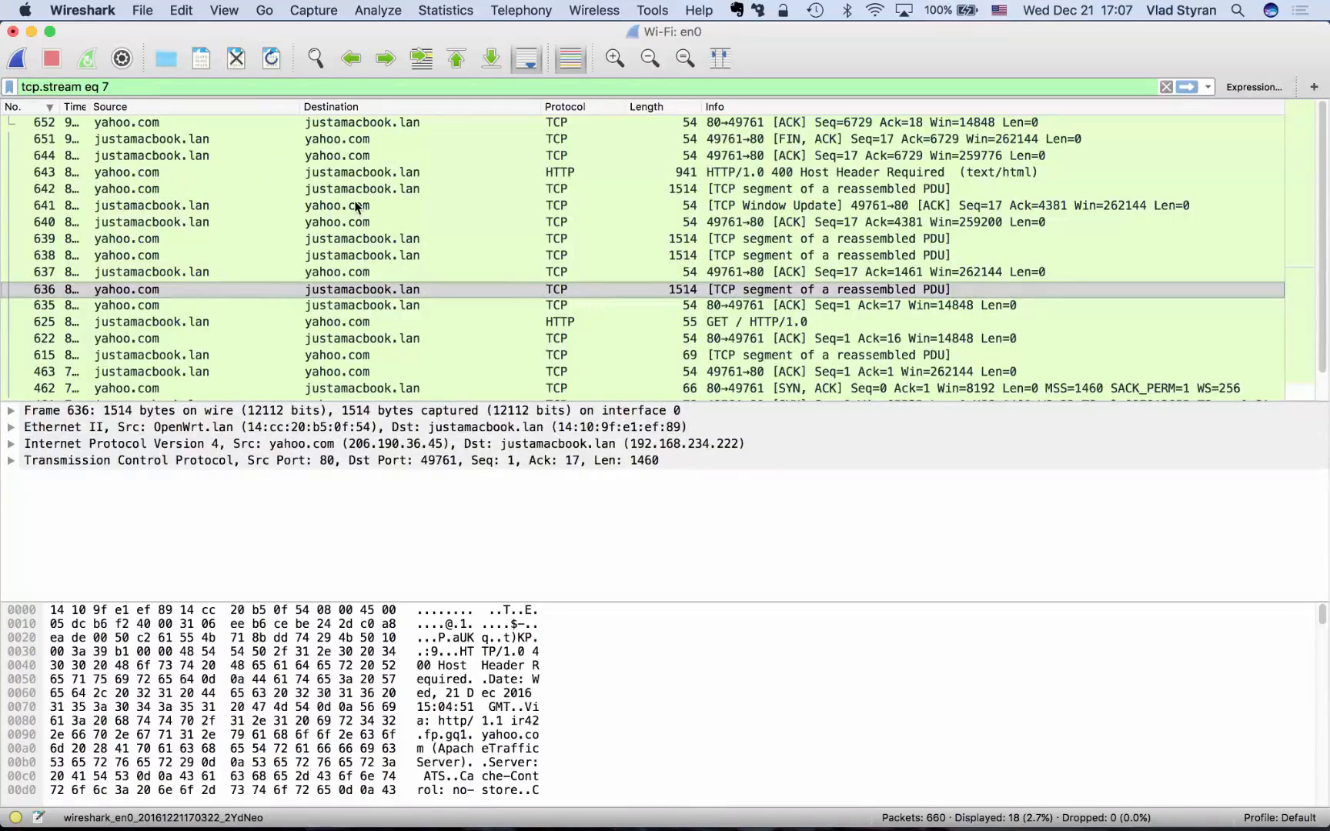
{"action": "left_click", "coordinate": [356, 289]}
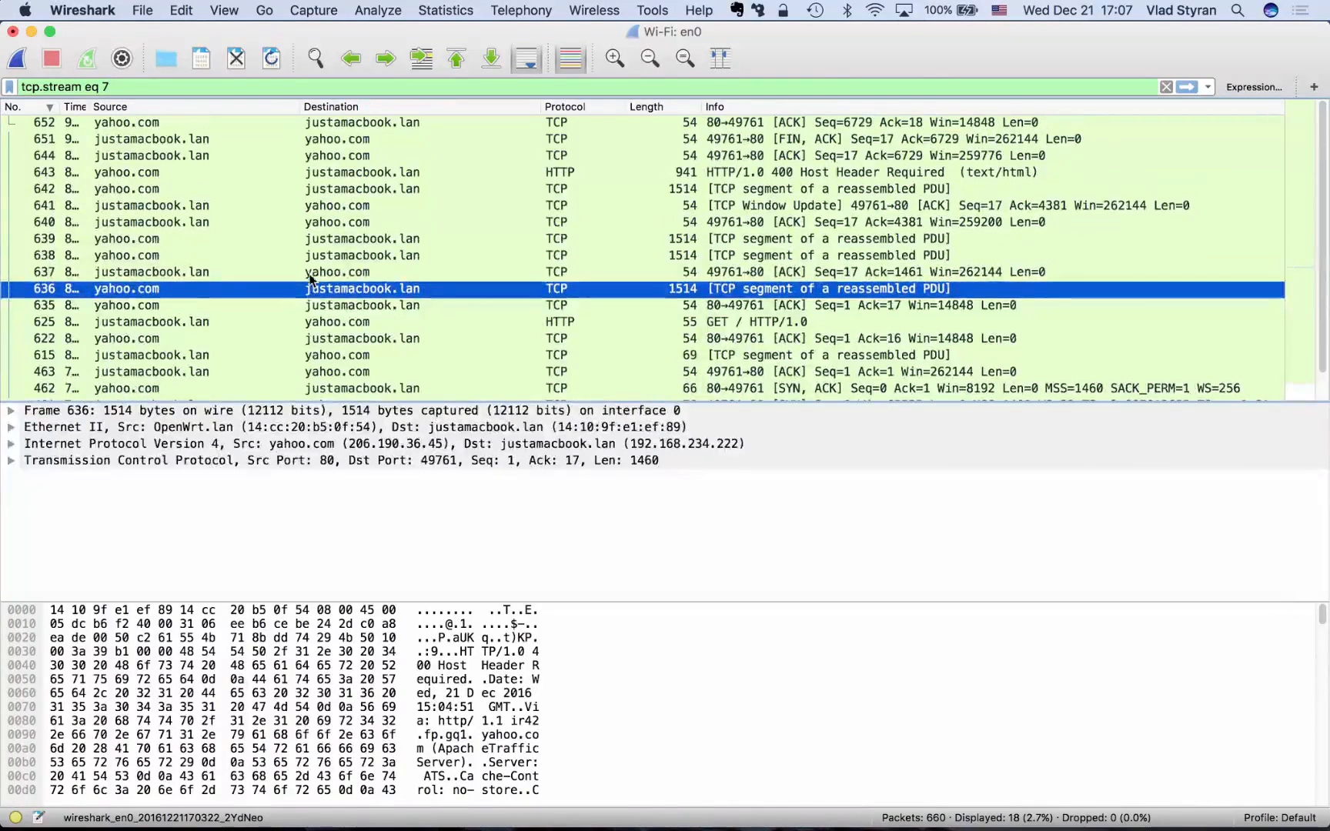
{"action": "left_click", "coordinate": [126, 85]}
{"action": "key", "text": "super+a"}
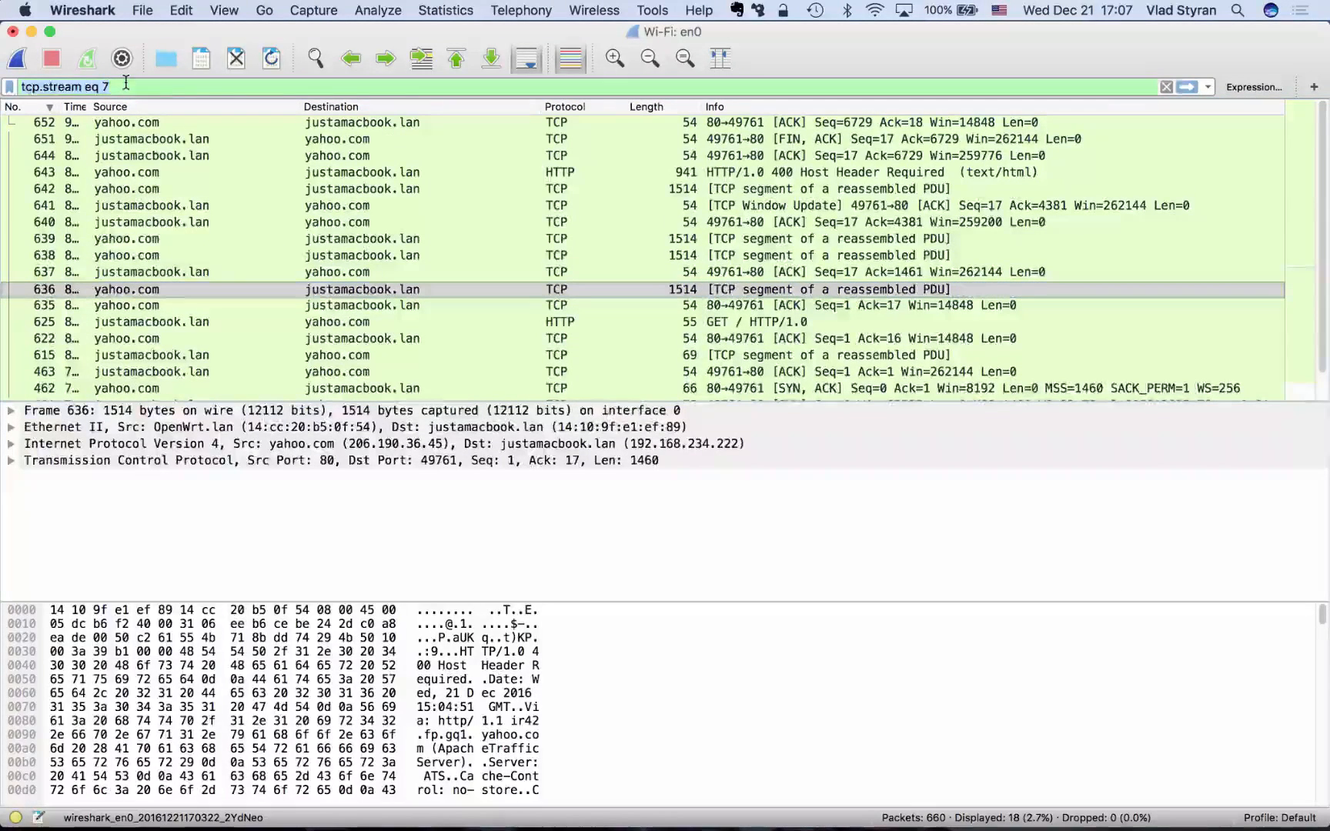
{"action": "key", "text": "BackSpace"}
{"action": "type", "text": "icmp"}
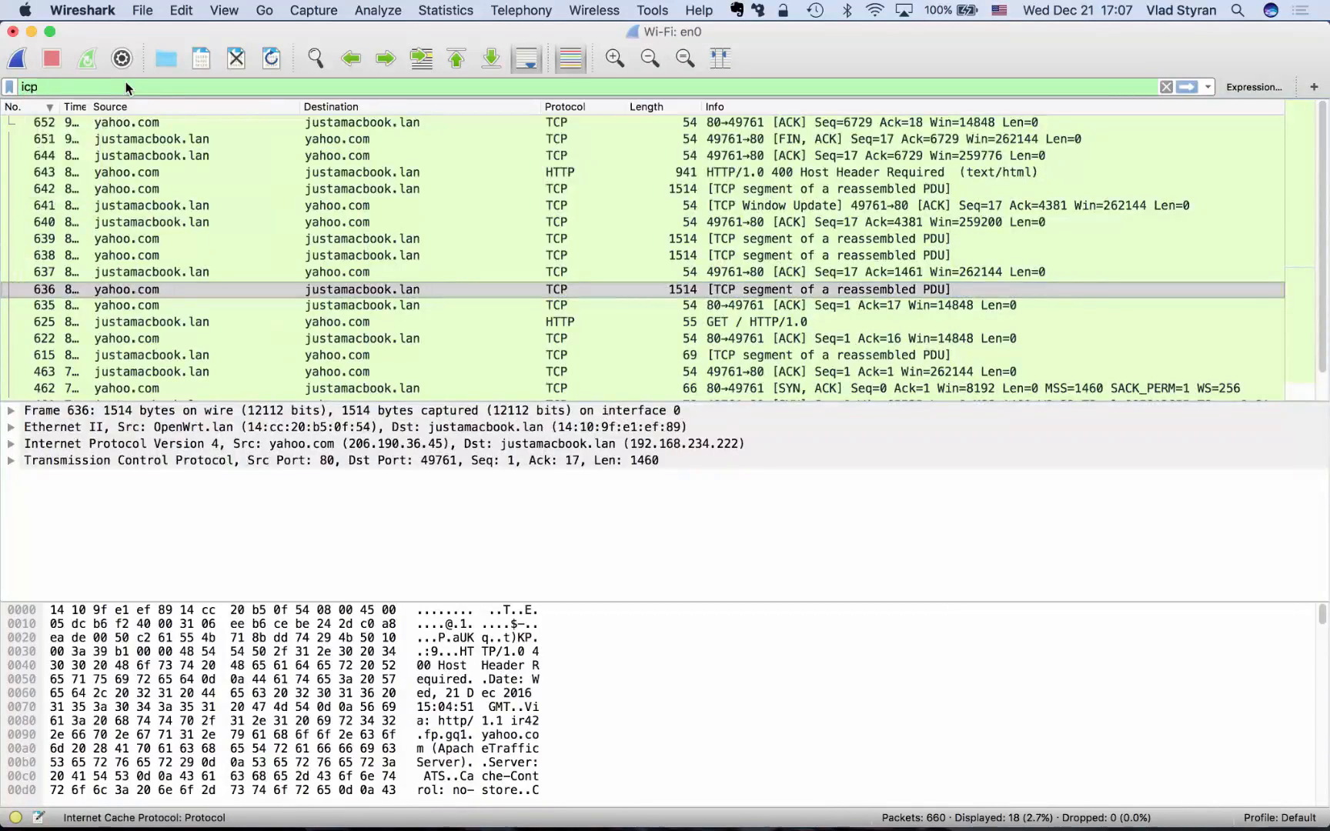
{"action": "key", "text": "Return"}
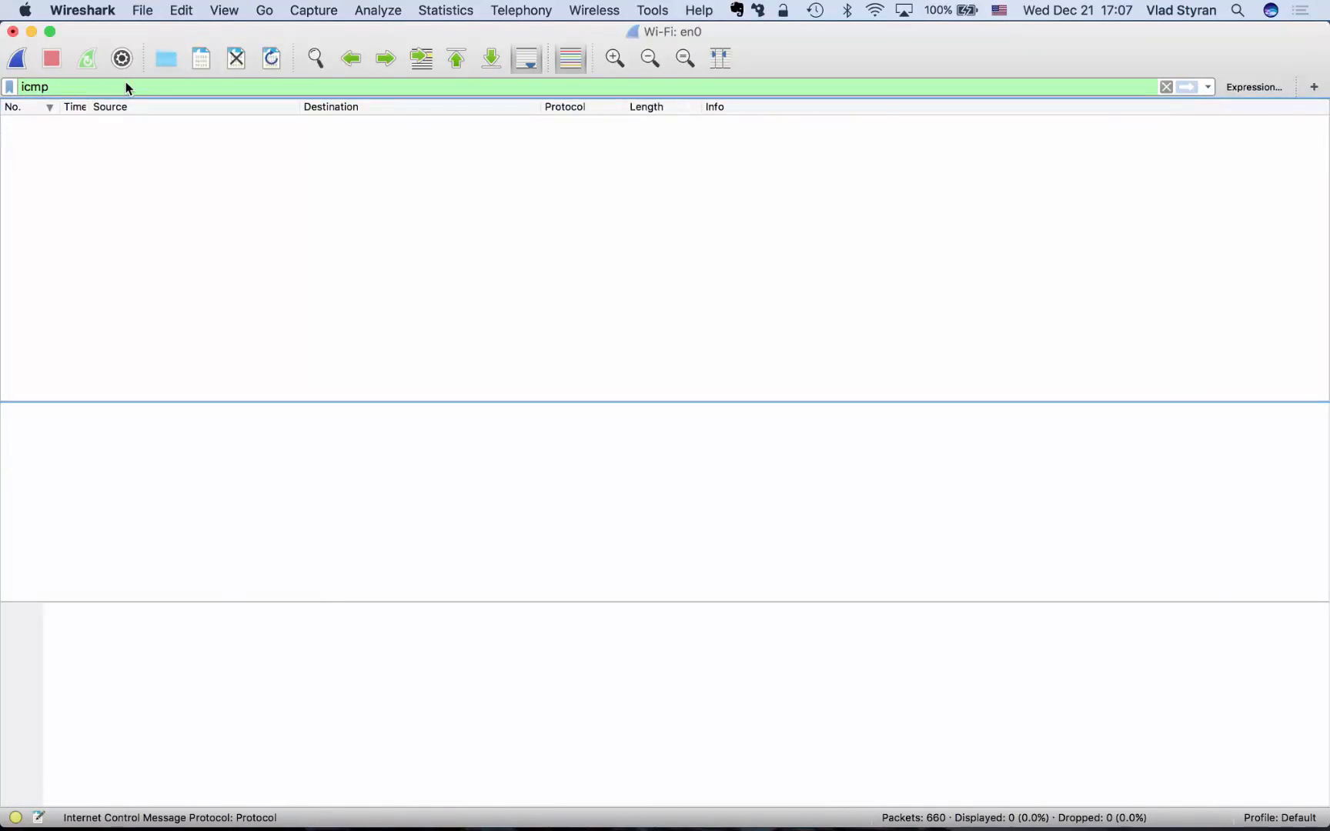
Set the display filter to dns and apply it to the capture
{"action": "double_click", "coordinate": [90, 87]}
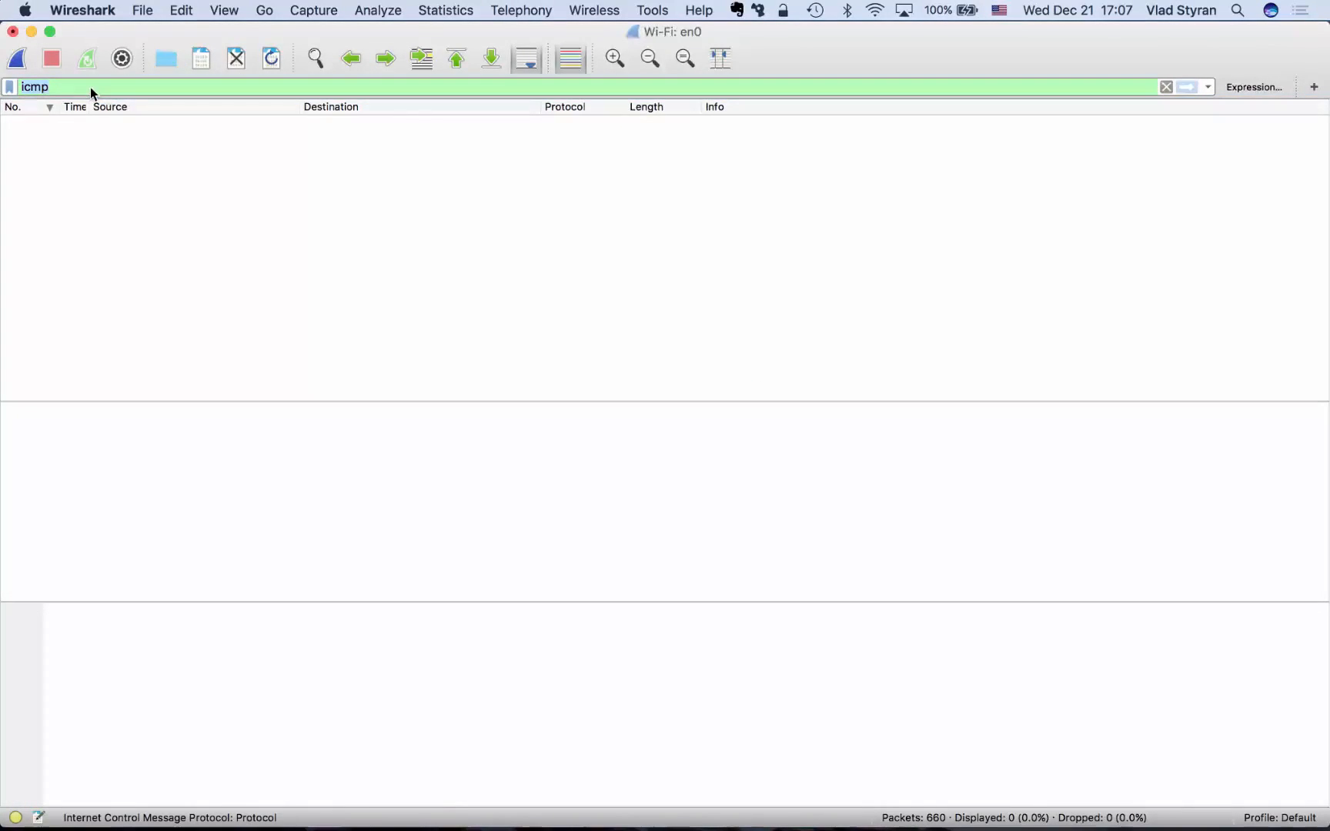
{"action": "type", "text": "d"}
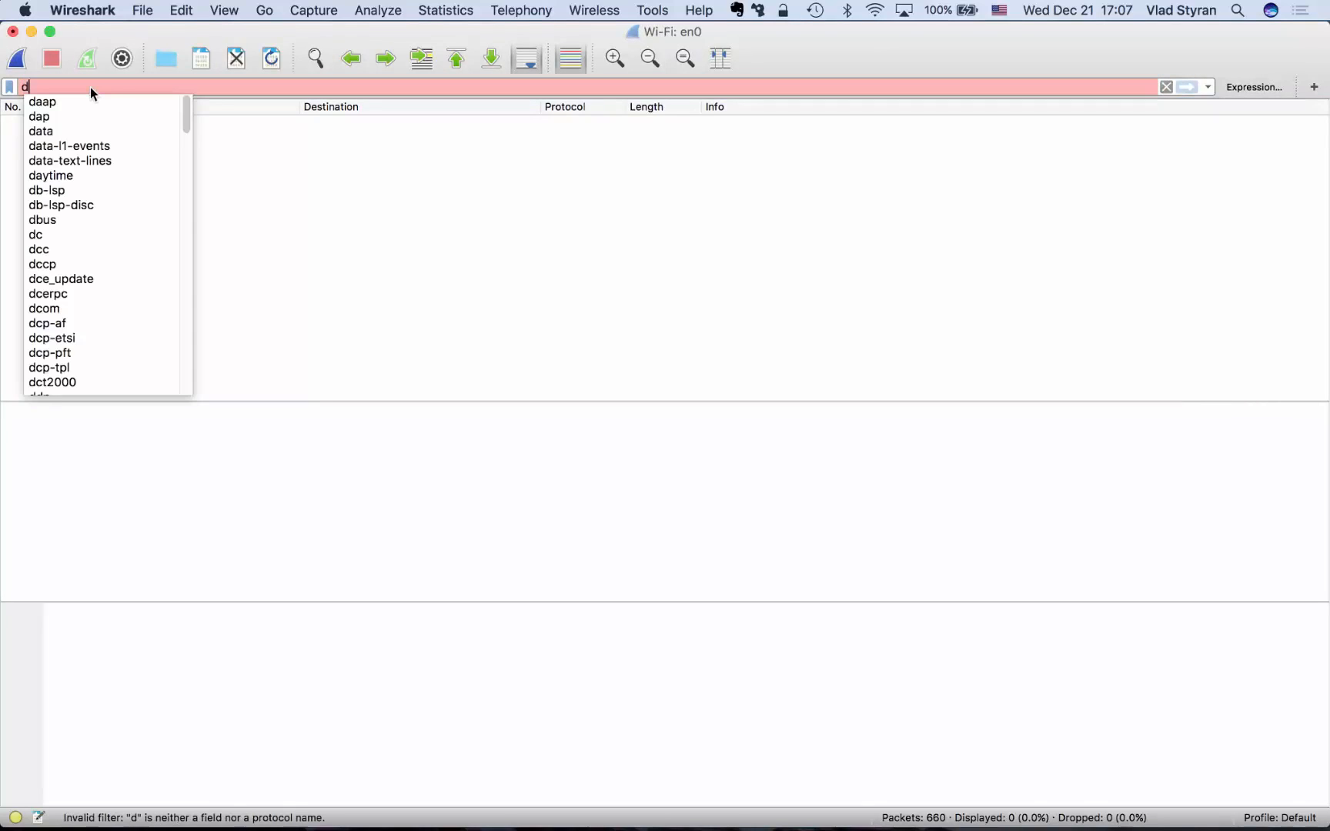
{"action": "type", "text": "n"}
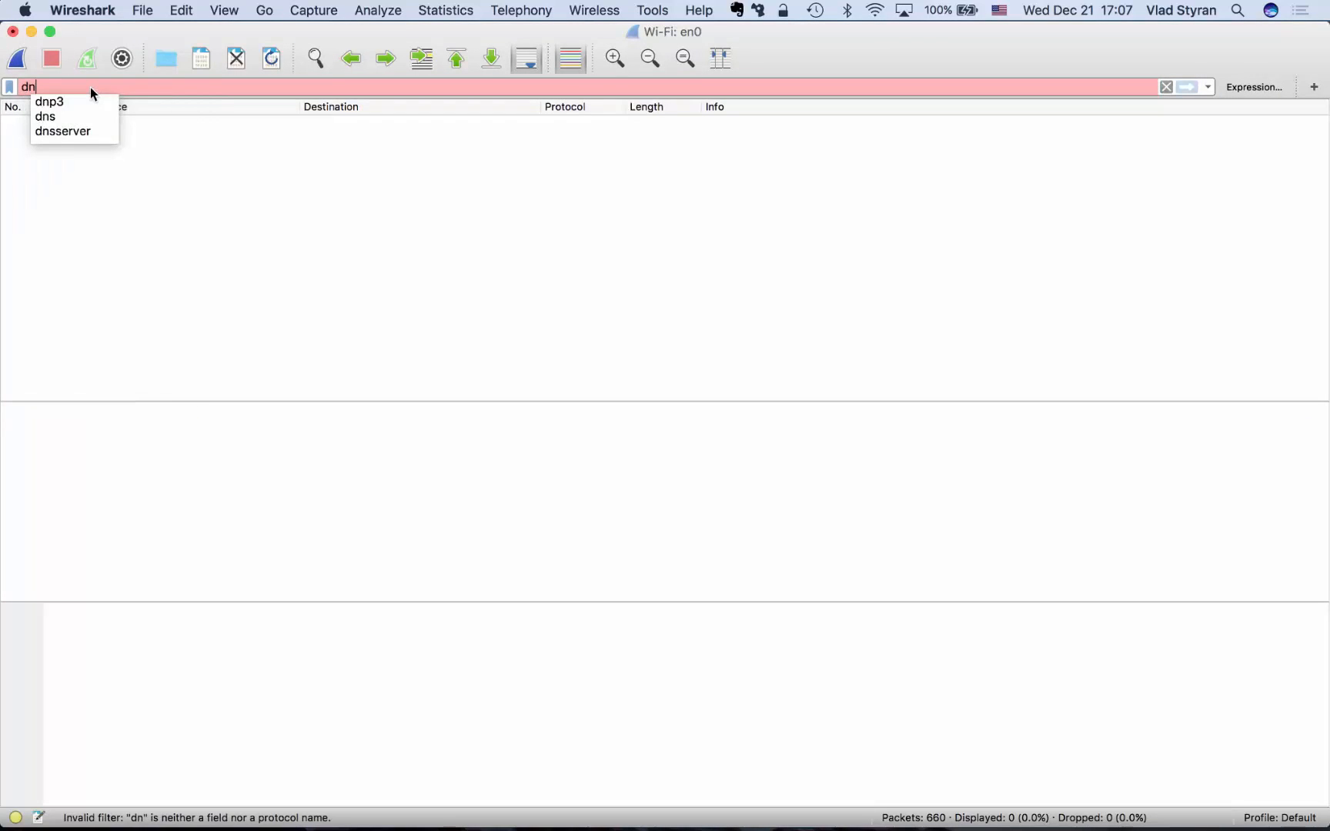
{"action": "type", "text": "s"}
{"action": "key", "text": "Return"}
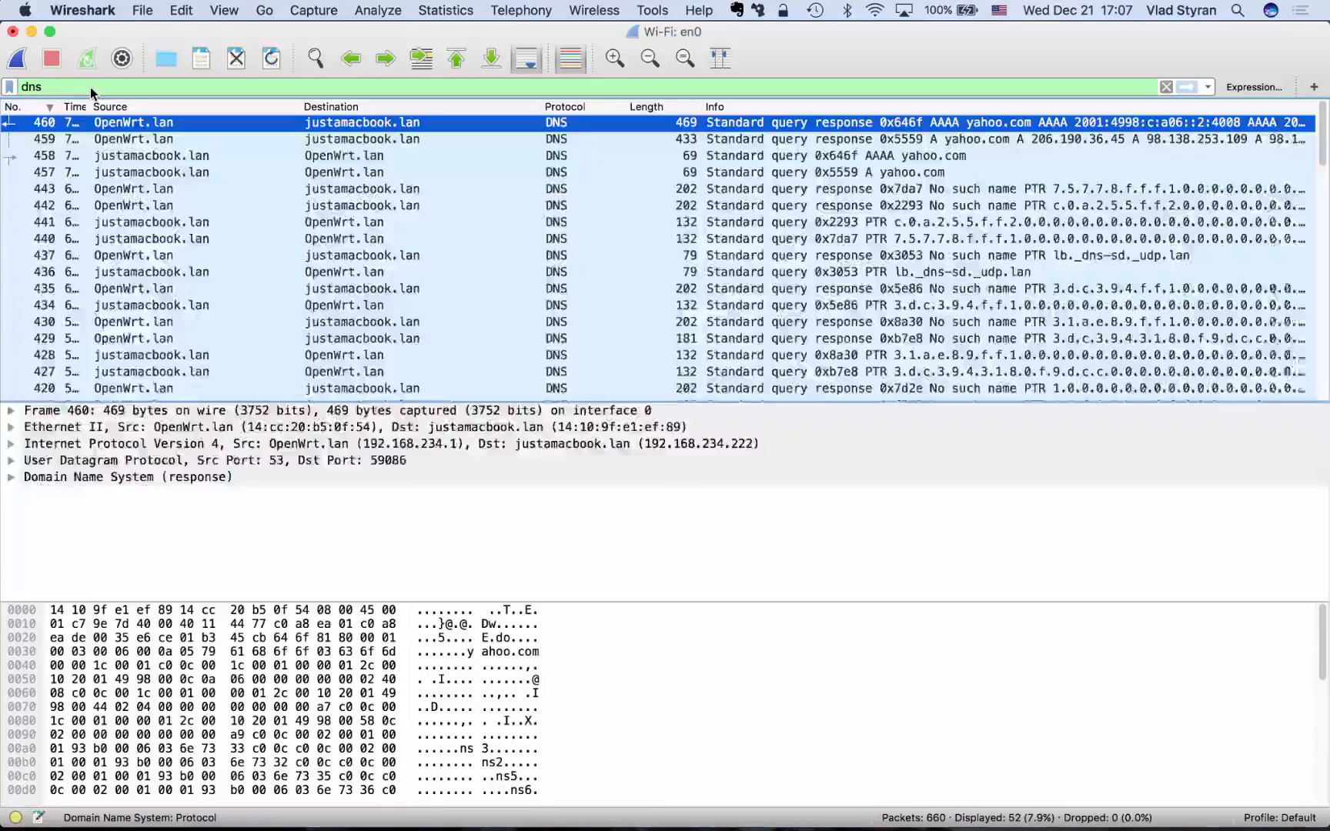
Follow the UDP stream of packet 458, the DNS AAAA query for yahoo.com, and close the stream window after viewing it
{"action": "left_click", "coordinate": [344, 158]}
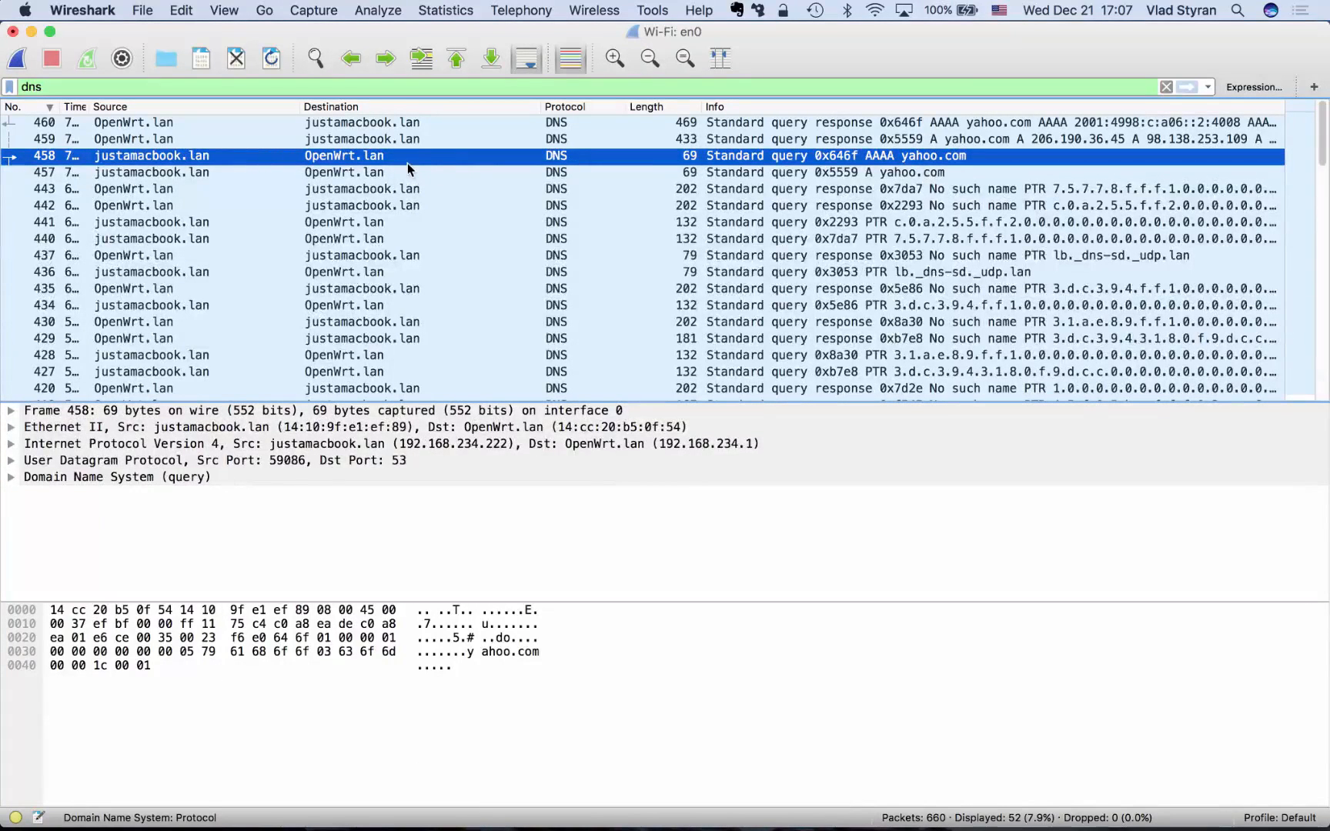
{"action": "right_click", "coordinate": [437, 164]}
{"action": "mouse_move", "coordinate": [547, 454]}
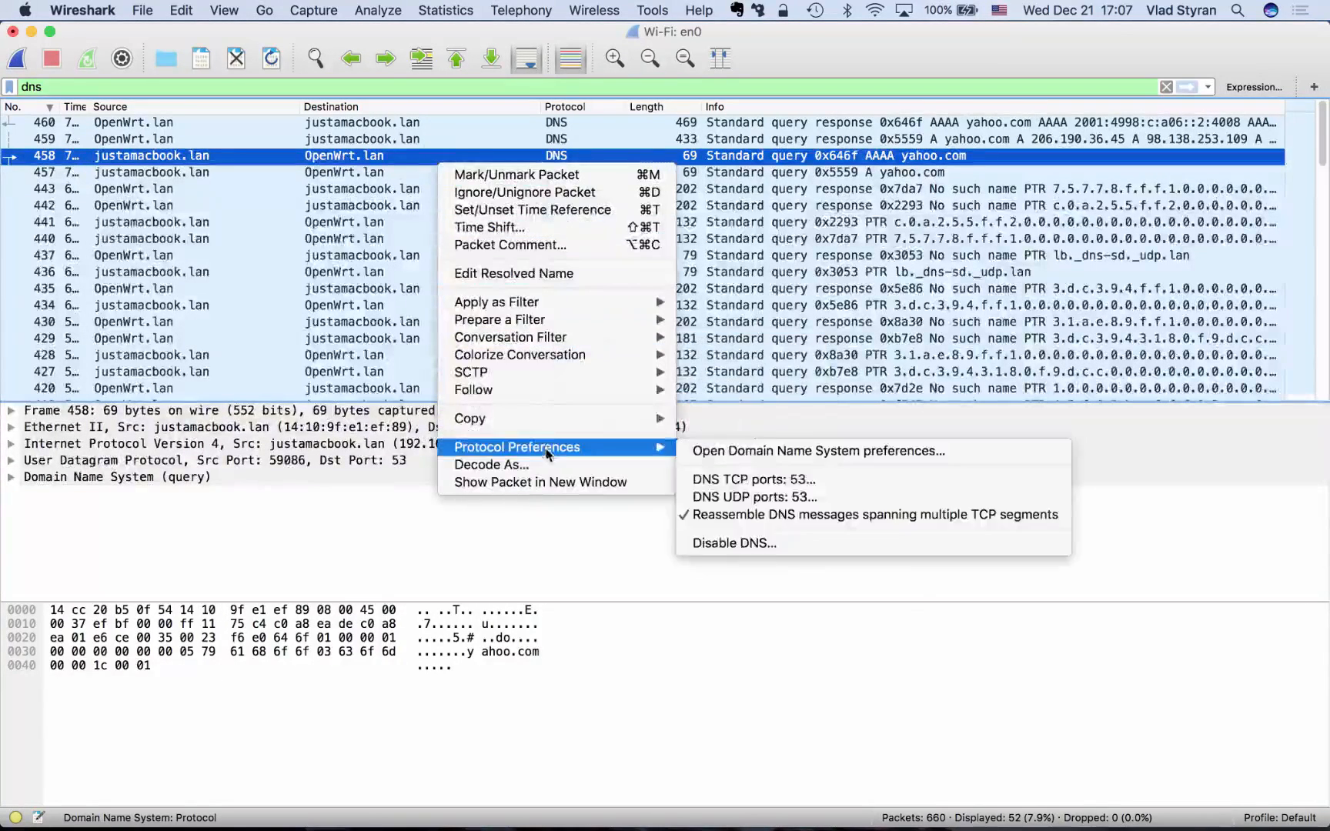
{"action": "mouse_move", "coordinate": [578, 390]}
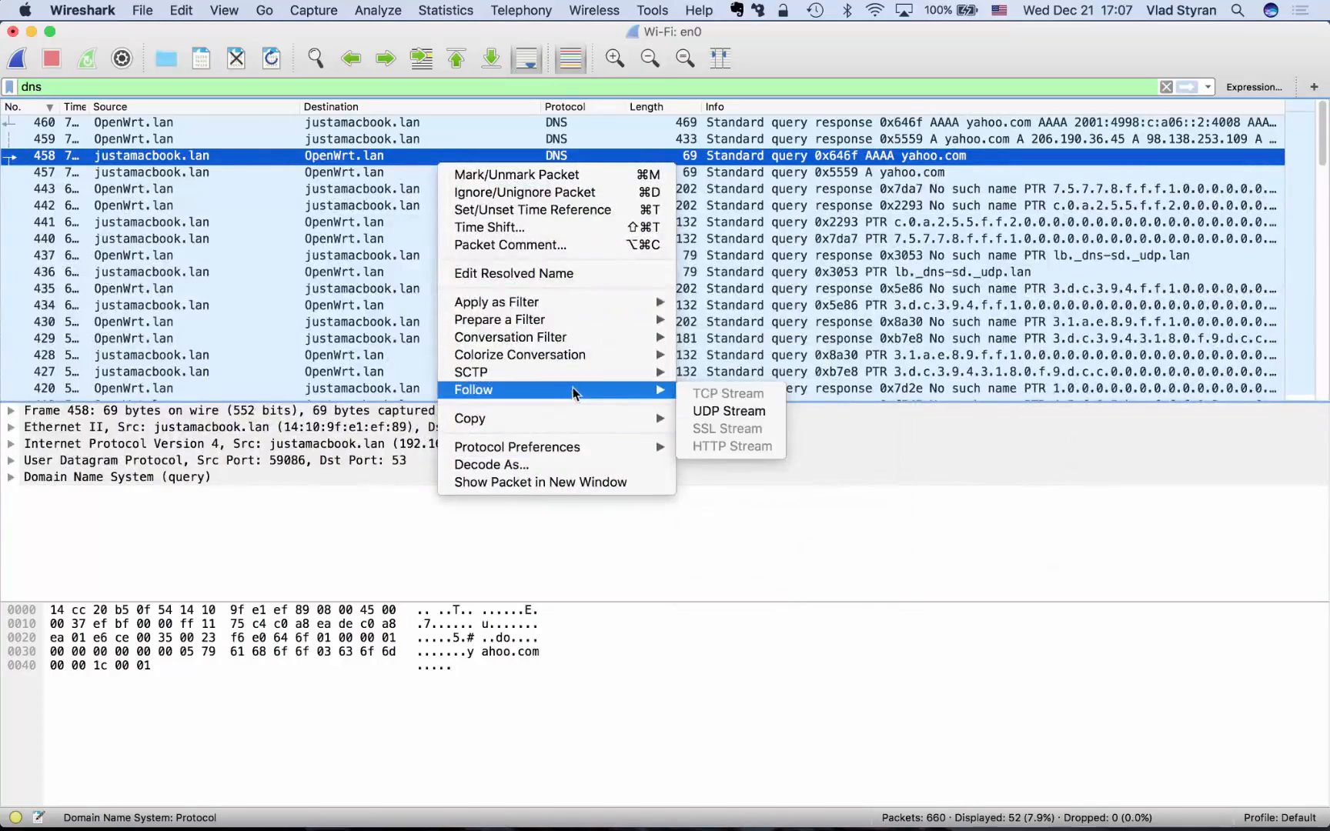
{"action": "left_click", "coordinate": [728, 412]}
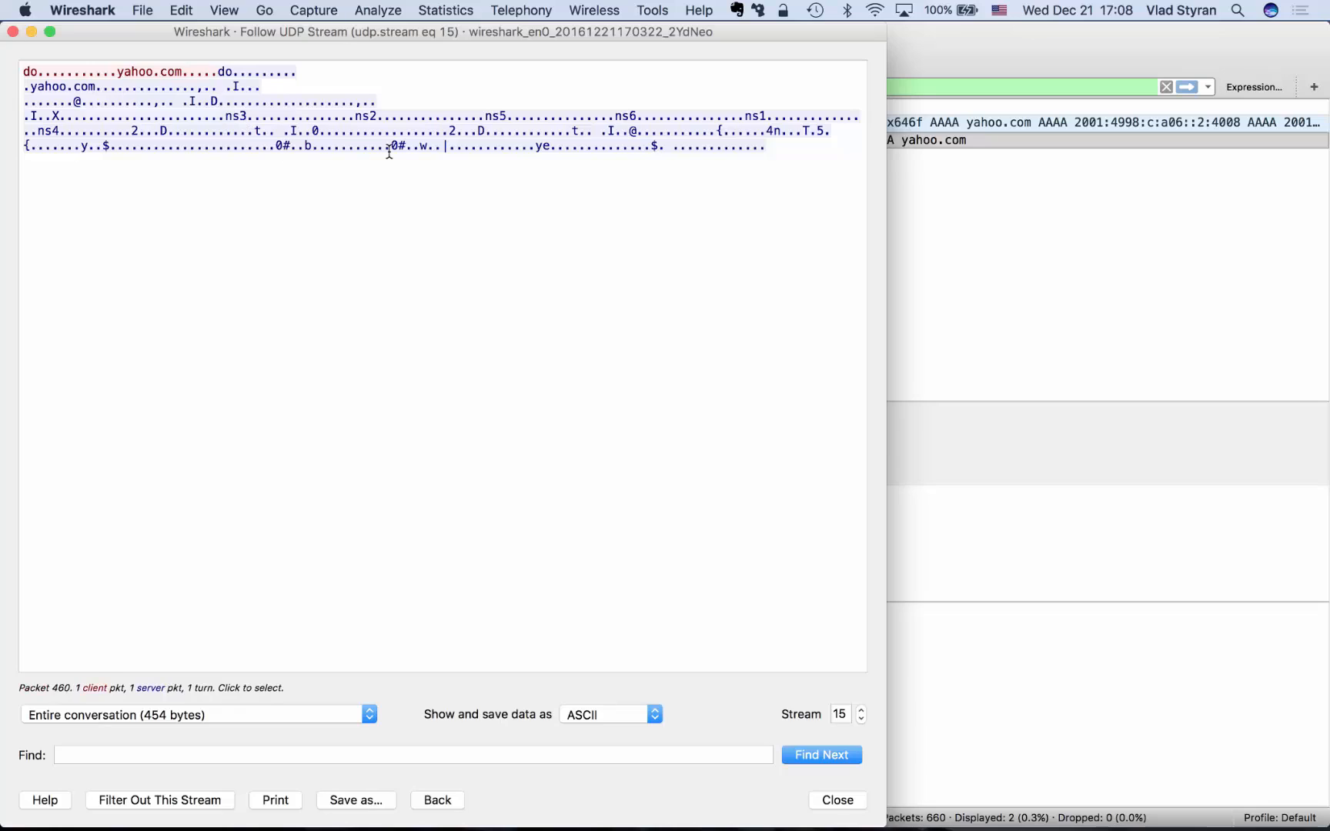
{"action": "key", "text": "Escape"}
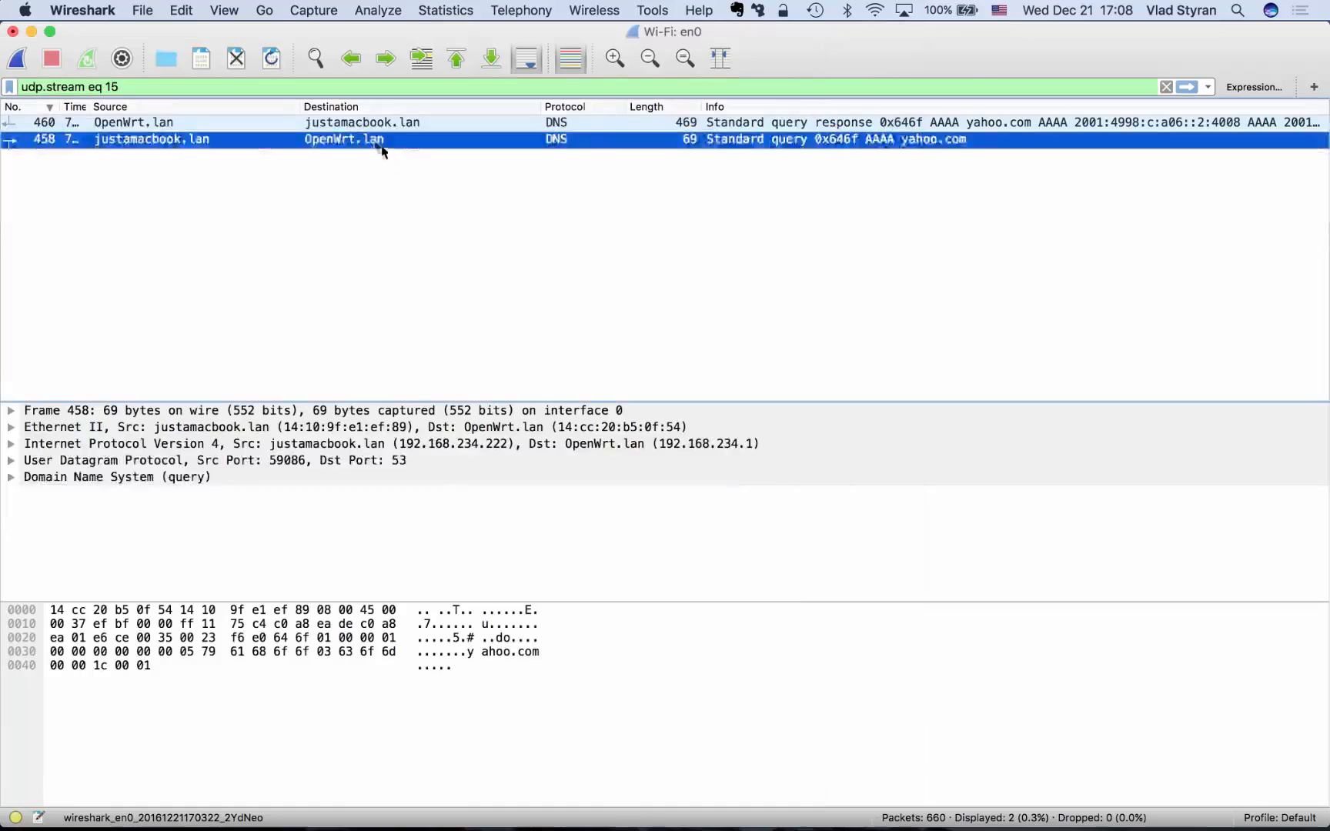
Compare the DNS response in packet 460 with its yahoo.com query in packet 458
{"action": "left_click", "coordinate": [188, 122]}
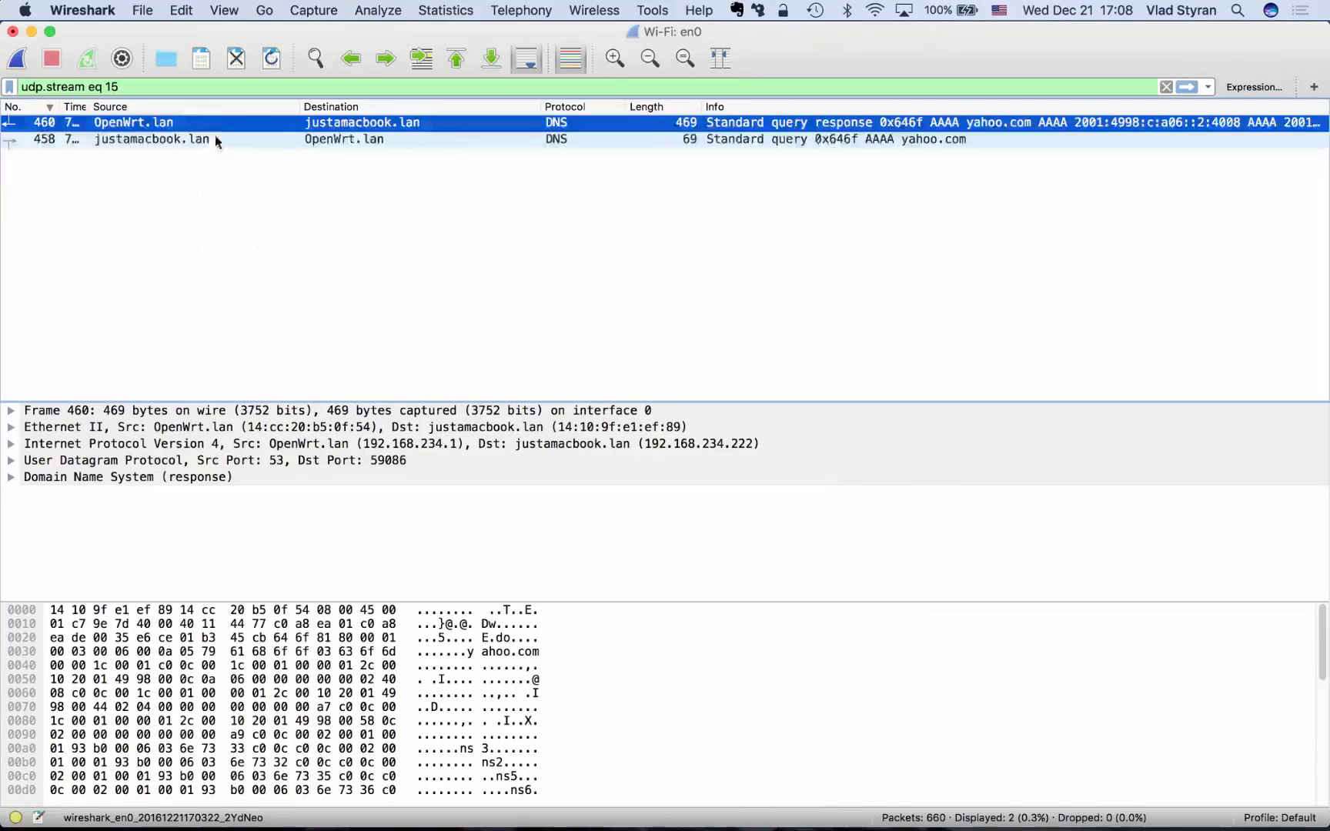
{"action": "right_click", "coordinate": [215, 131]}
{"action": "left_click", "coordinate": [192, 133]}
{"action": "left_click", "coordinate": [745, 139]}
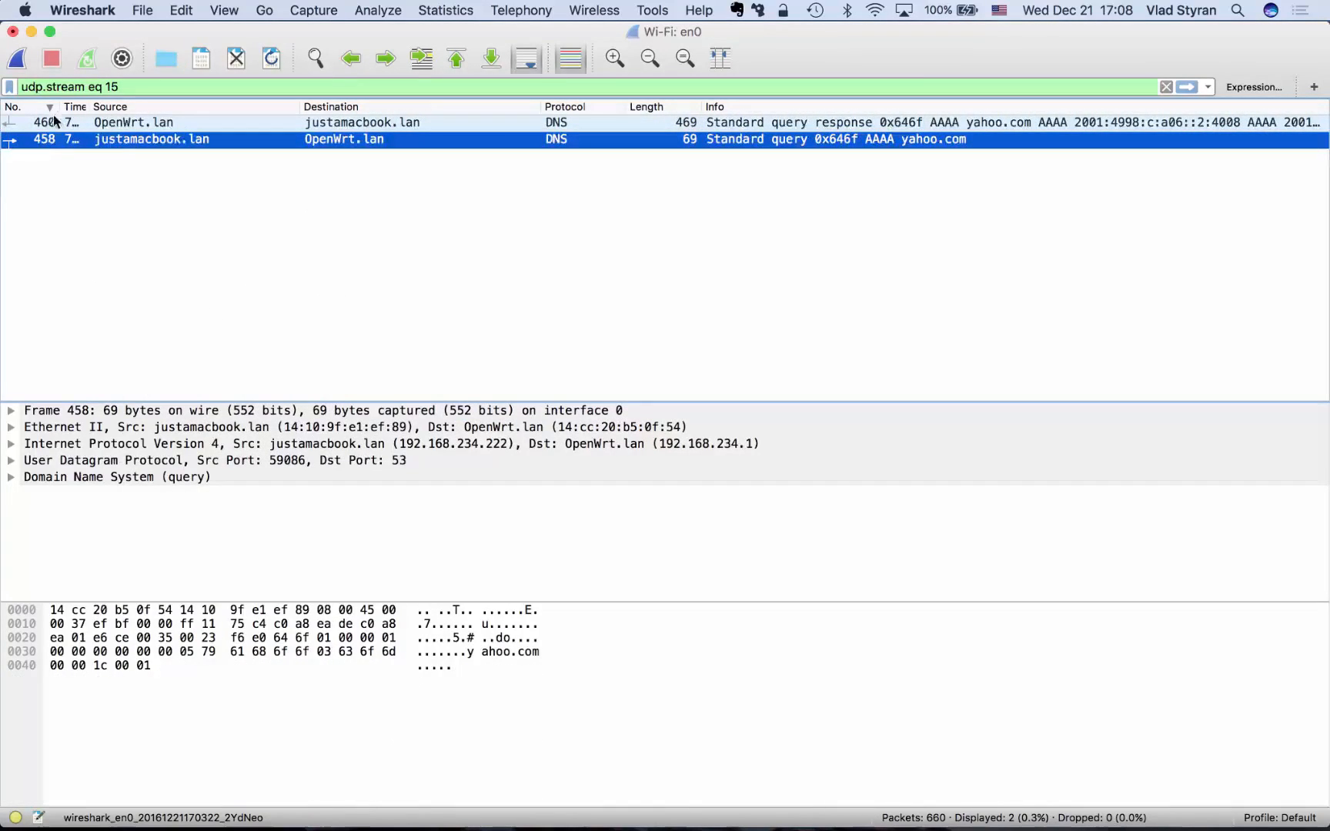
{"action": "left_click", "coordinate": [123, 124]}
{"action": "left_click", "coordinate": [135, 140]}
Clear the UDP stream display filter and apply the empty filter to show all captured packets
{"action": "left_click", "coordinate": [126, 87]}
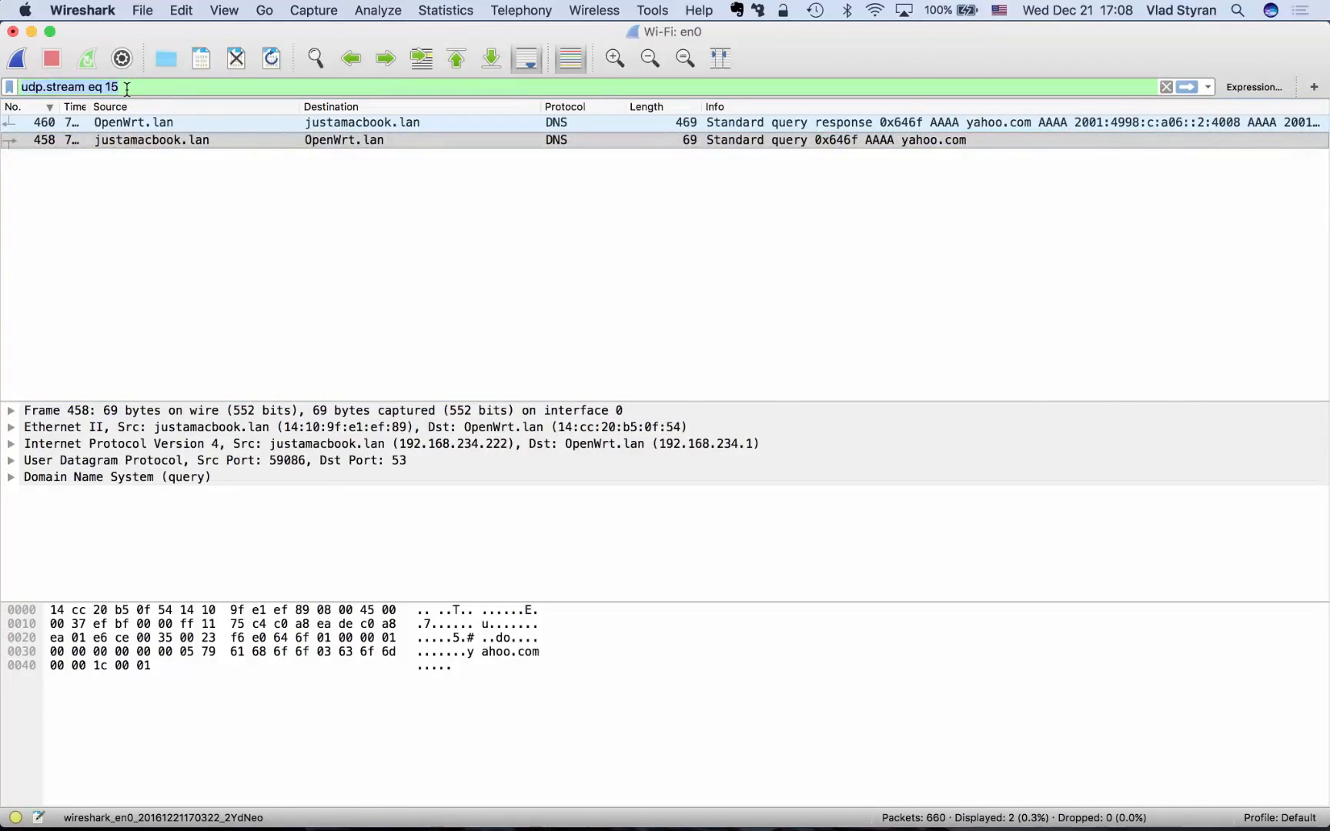
{"action": "key", "text": "super+a"}
{"action": "key", "text": "BackSpace"}
{"action": "key", "text": "Return"}
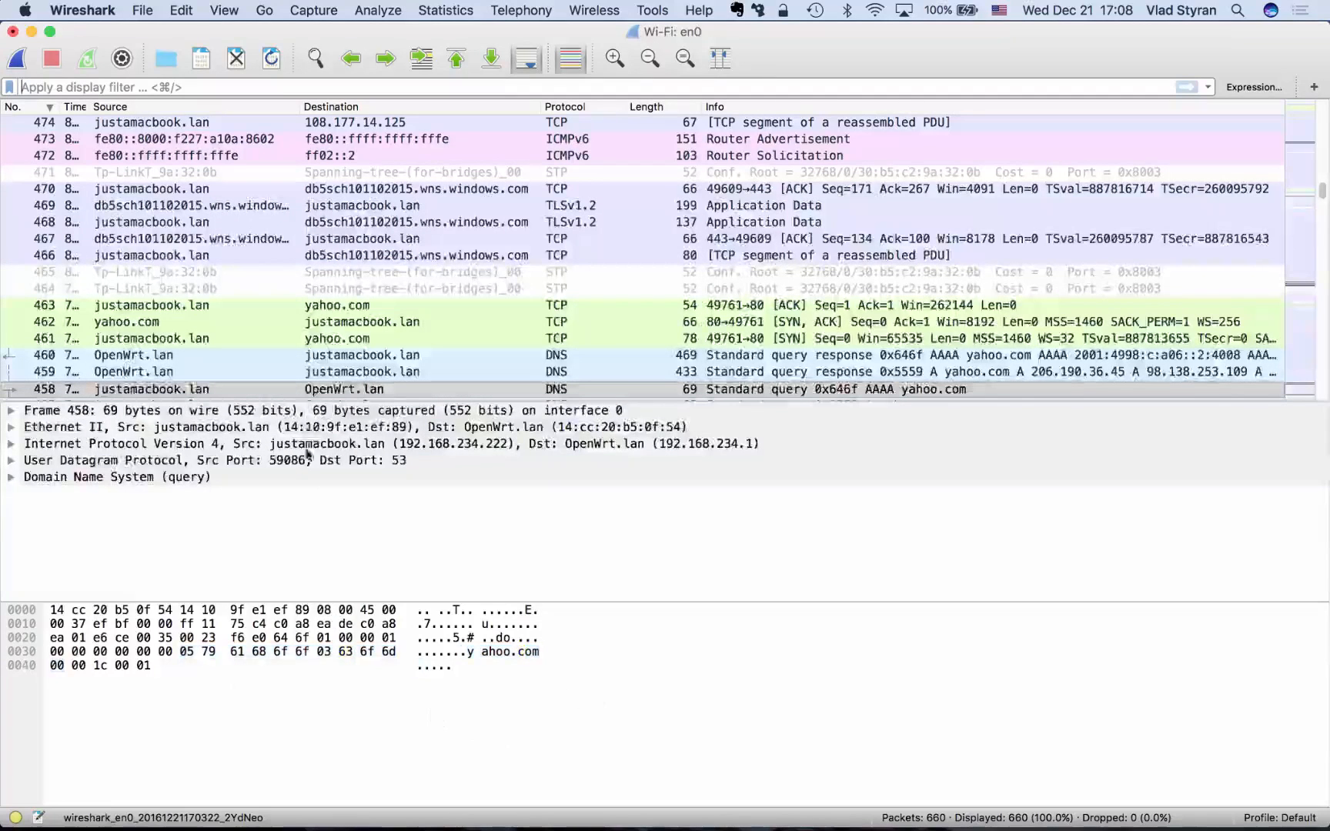
Select packet 462, the SYN, ACK from yahoo.com, and highlight the bytes of its frame, Ethernet, IPv4 and TCP layers
{"action": "left_click", "coordinate": [360, 322]}
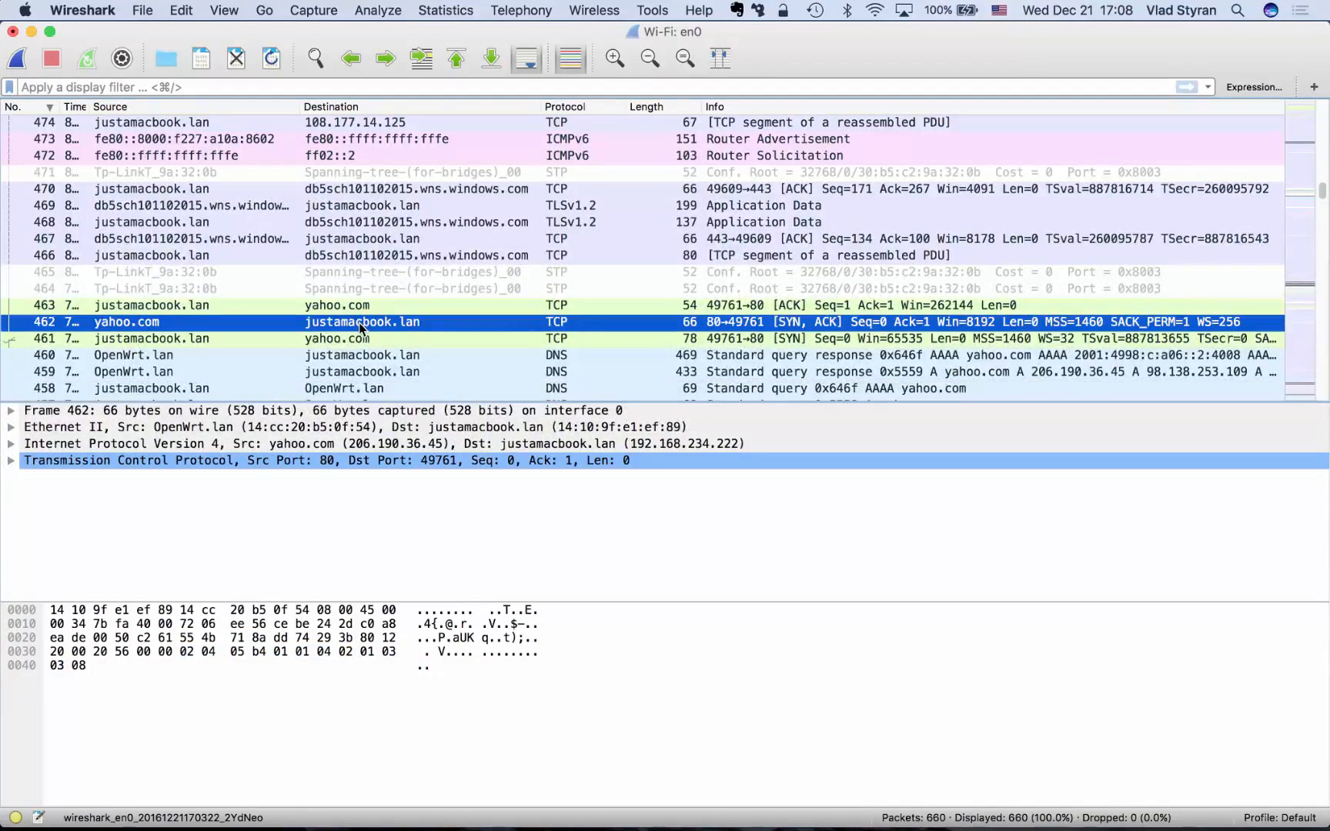
{"action": "left_click", "coordinate": [228, 410]}
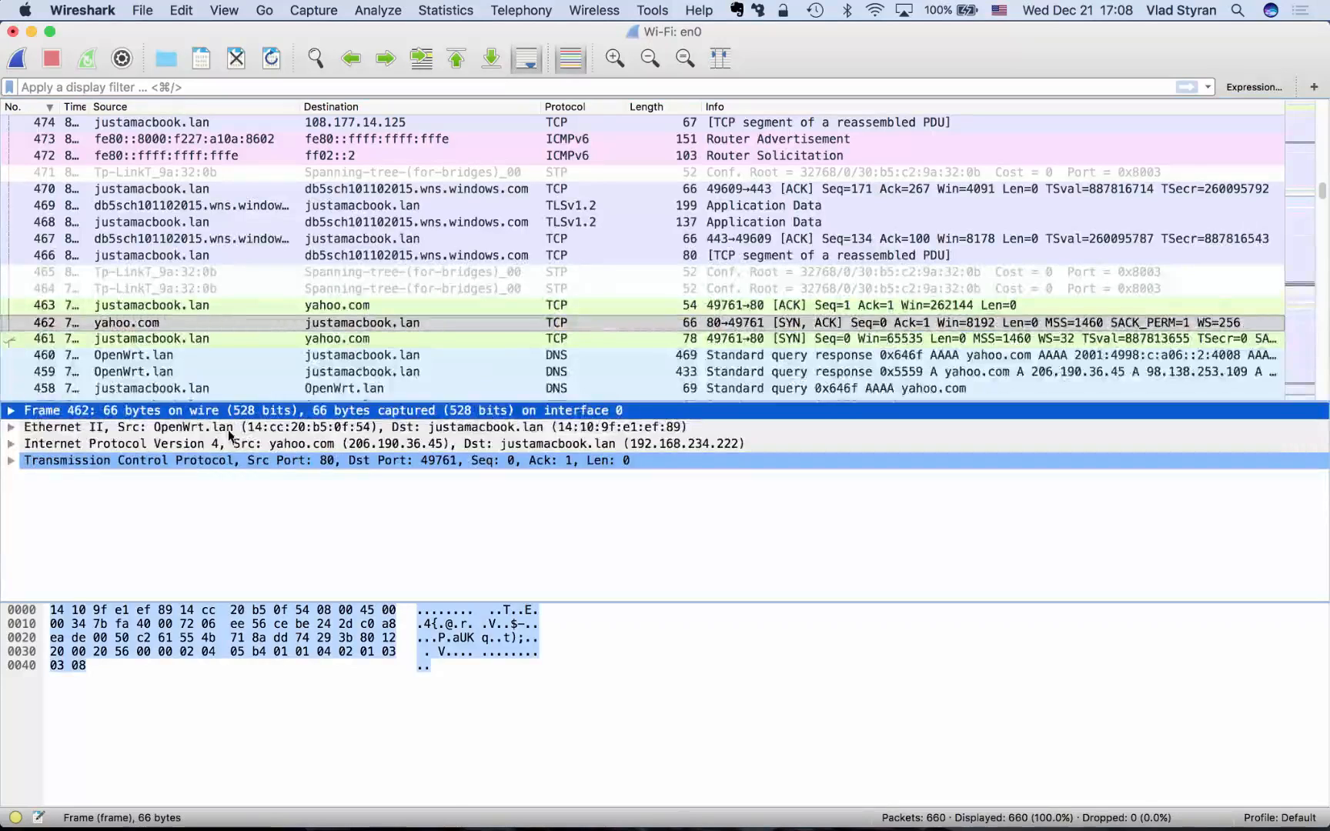
{"action": "left_click", "coordinate": [228, 431]}
{"action": "left_click", "coordinate": [229, 444]}
{"action": "left_click", "coordinate": [228, 459]}
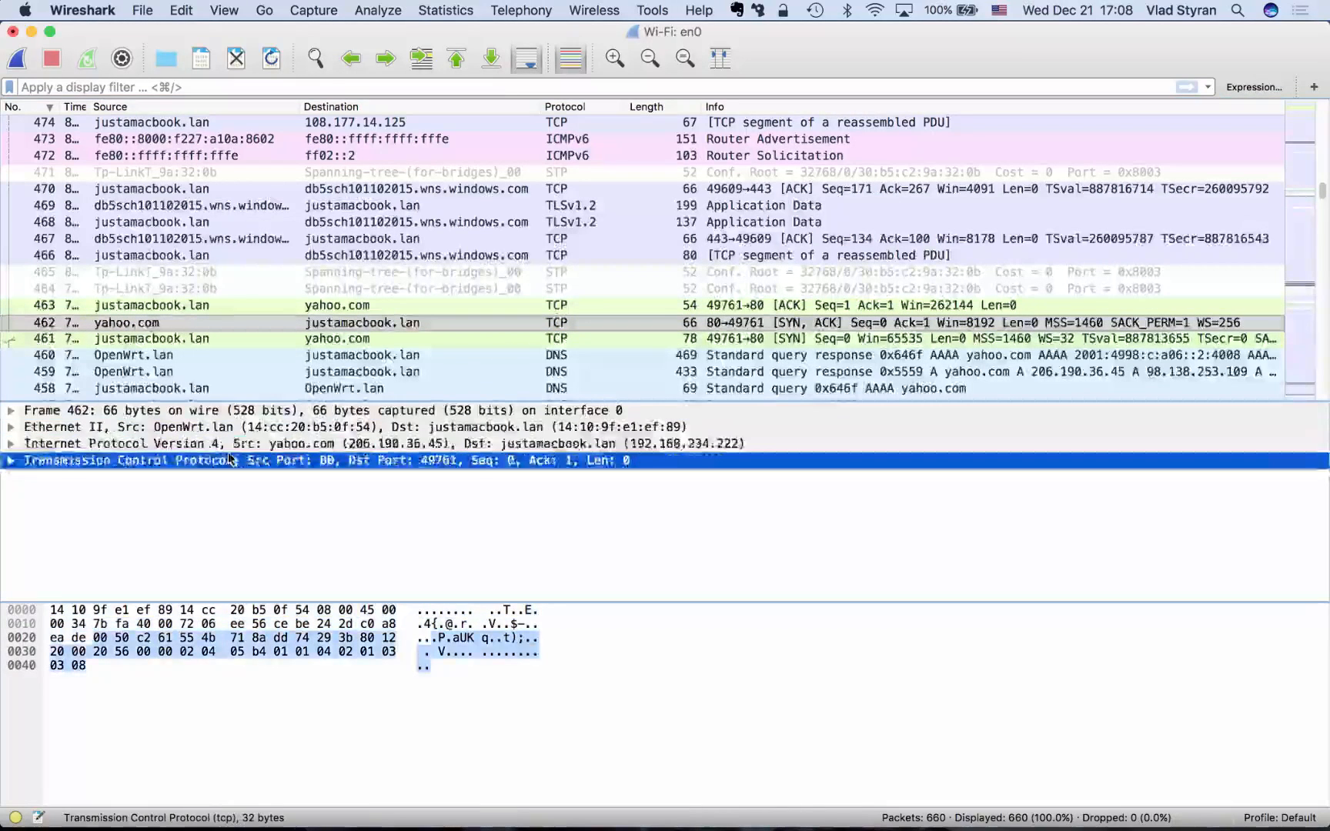
{"action": "left_click", "coordinate": [235, 443]}
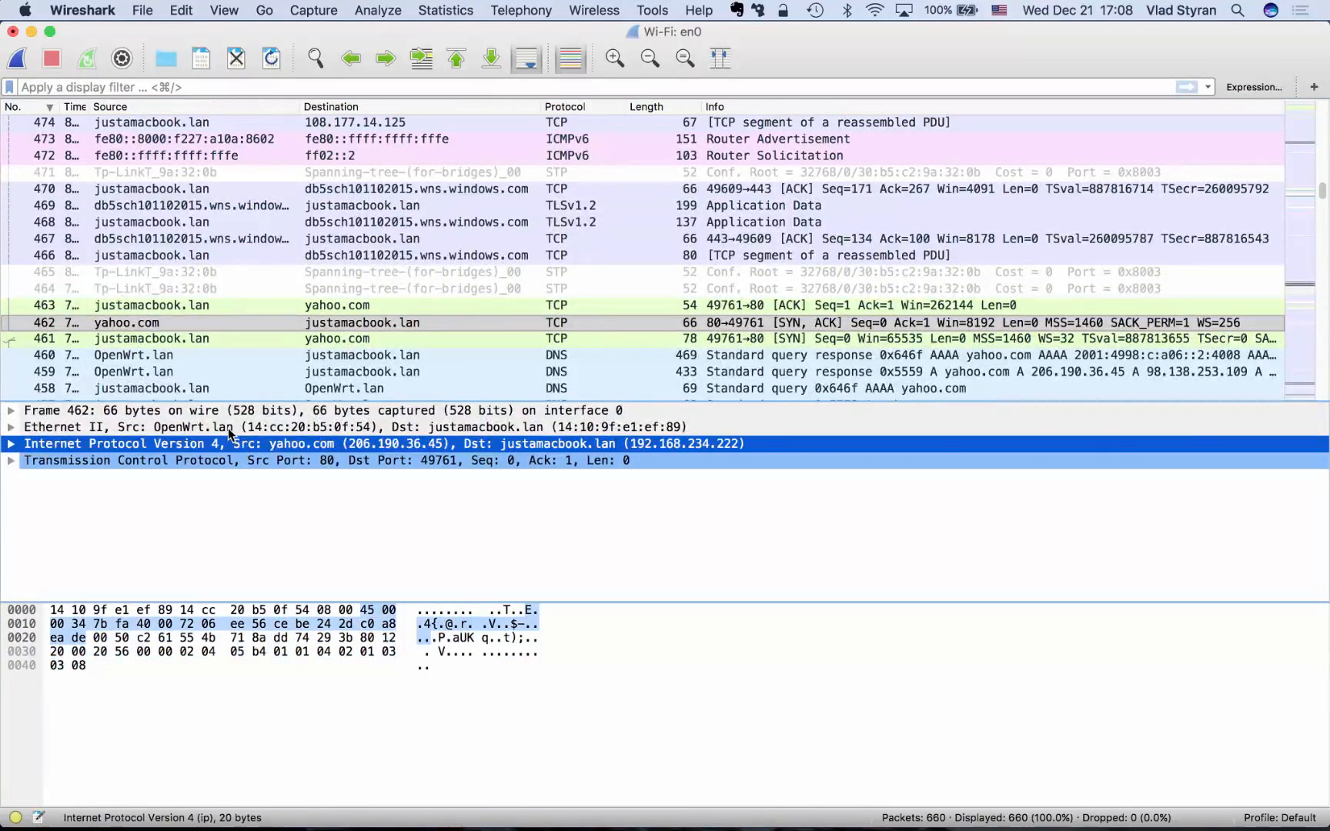
{"action": "left_click", "coordinate": [228, 427]}
{"action": "left_click", "coordinate": [216, 410]}
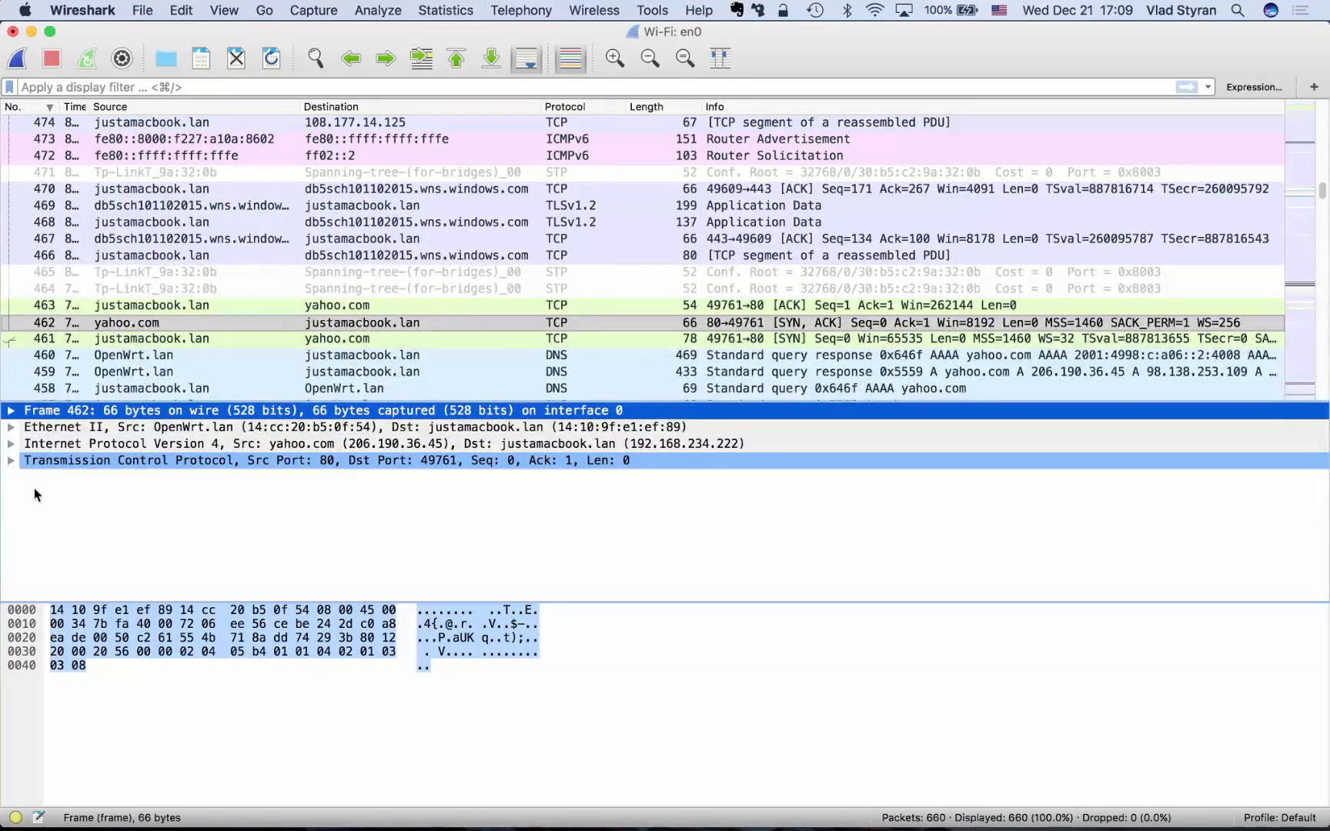
Expand packet 462's Transmission Control Protocol header, examine its ports, sequence numbers, flags and options, and collapse it
{"action": "left_click", "coordinate": [11, 463]}
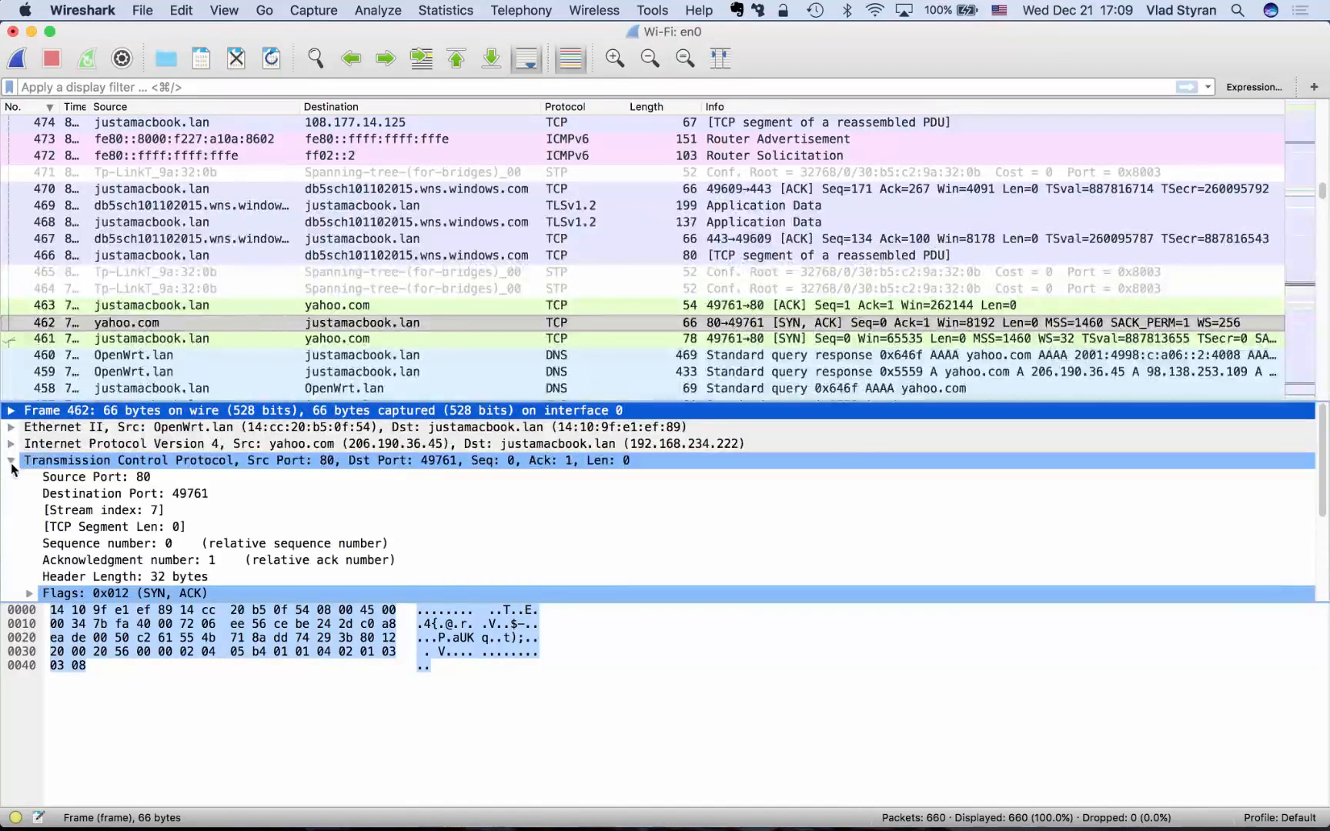
{"action": "scroll", "coordinate": [225, 552], "scroll_direction": "down", "scroll_amount": 3}
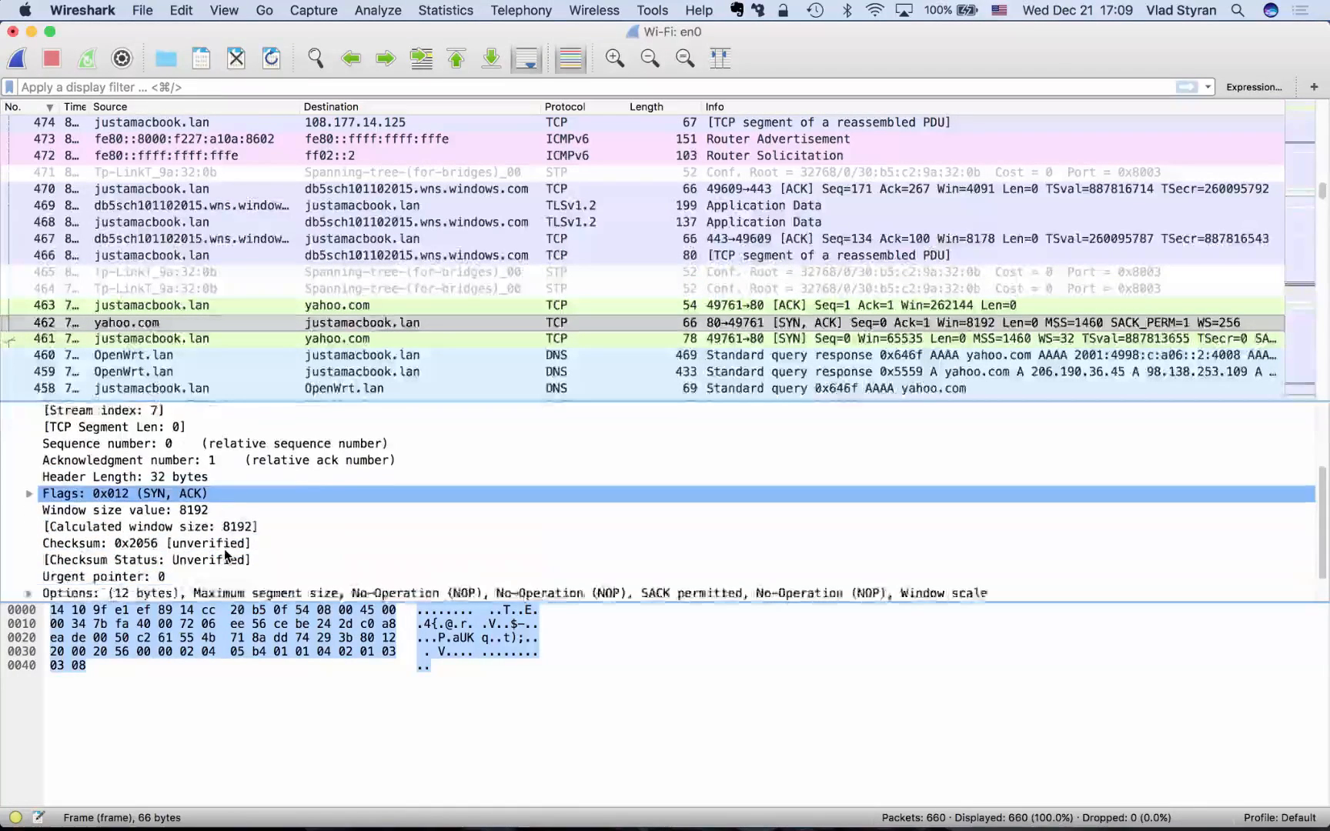
{"action": "scroll", "coordinate": [226, 552], "scroll_direction": "up", "scroll_amount": 3}
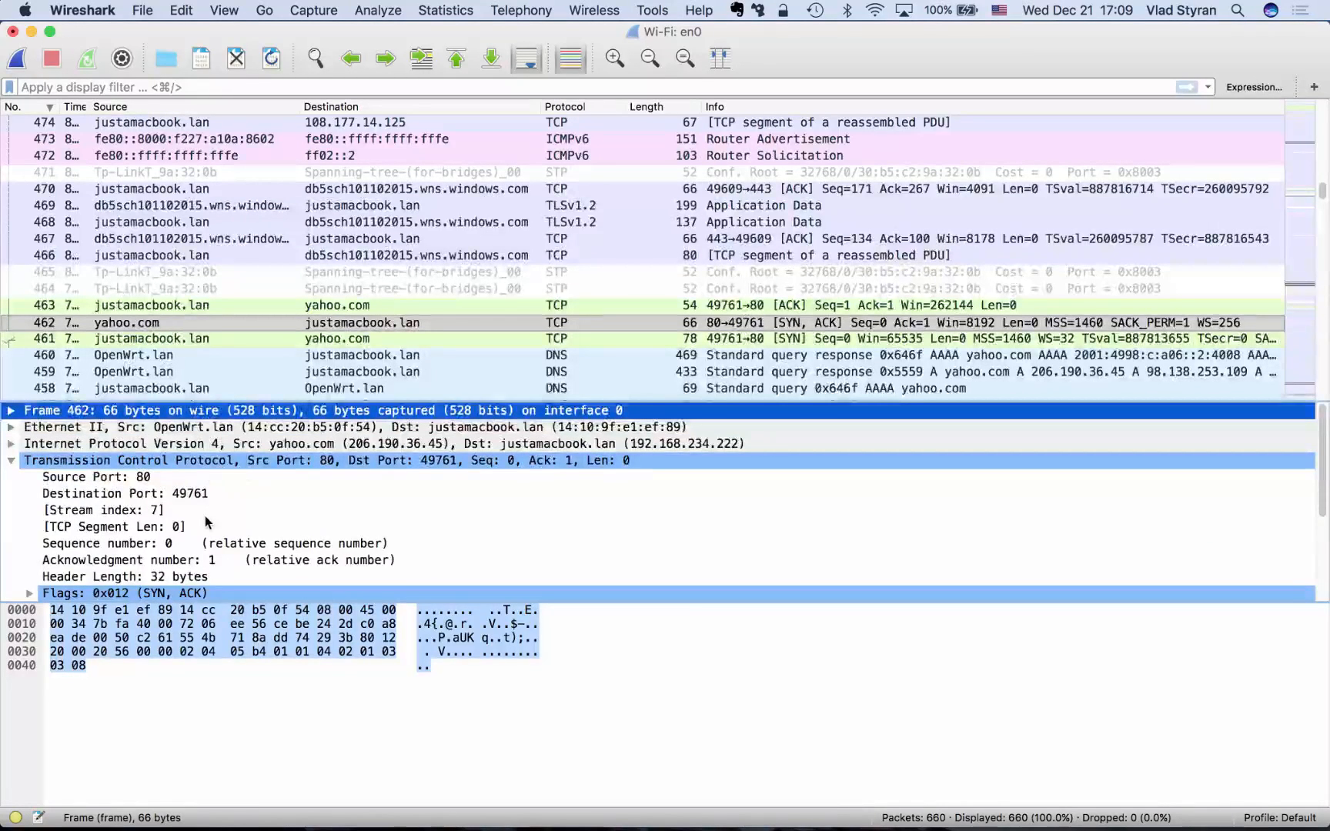
{"action": "scroll", "coordinate": [205, 521], "scroll_direction": "down", "scroll_amount": 1}
{"action": "scroll", "coordinate": [204, 521], "scroll_direction": "up", "scroll_amount": 1}
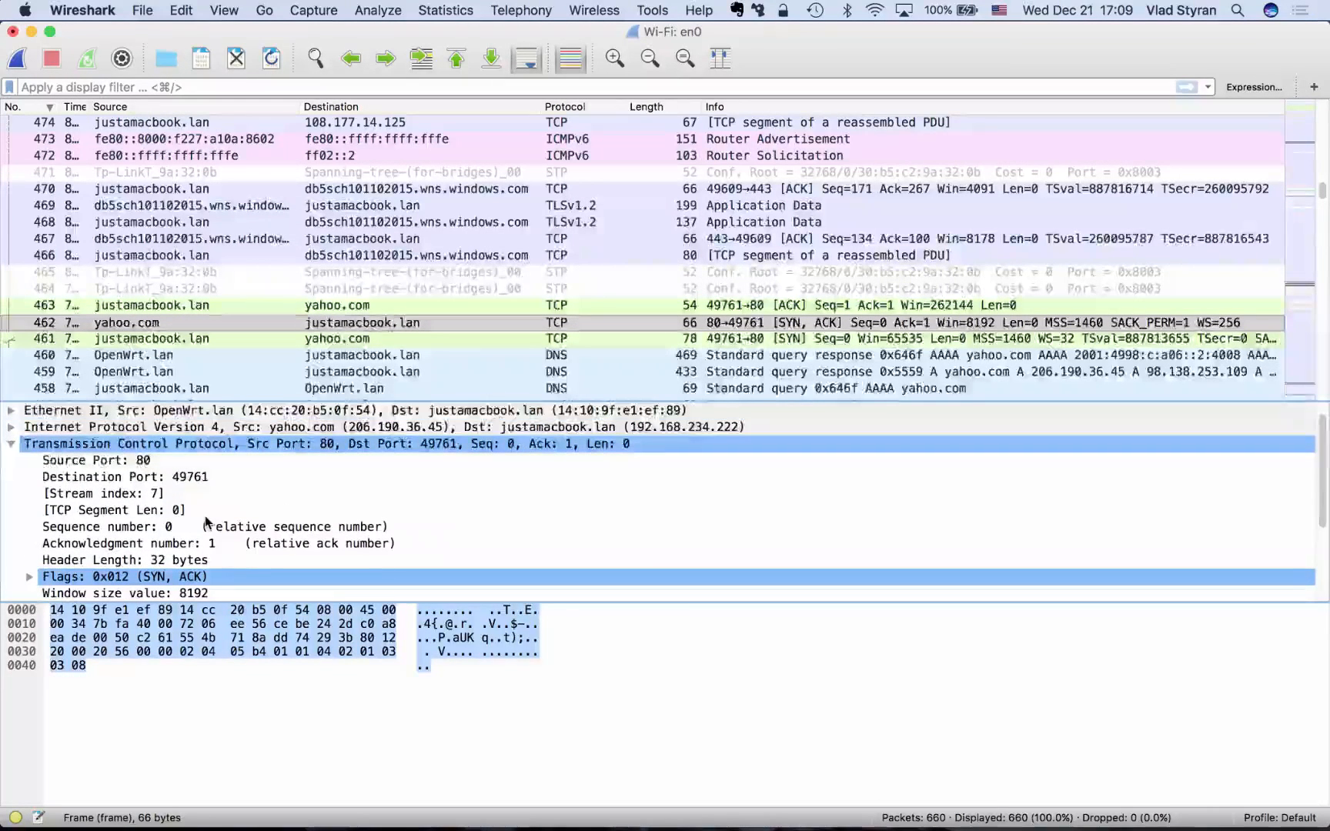
{"action": "left_click", "coordinate": [92, 461]}
{"action": "left_click", "coordinate": [88, 479]}
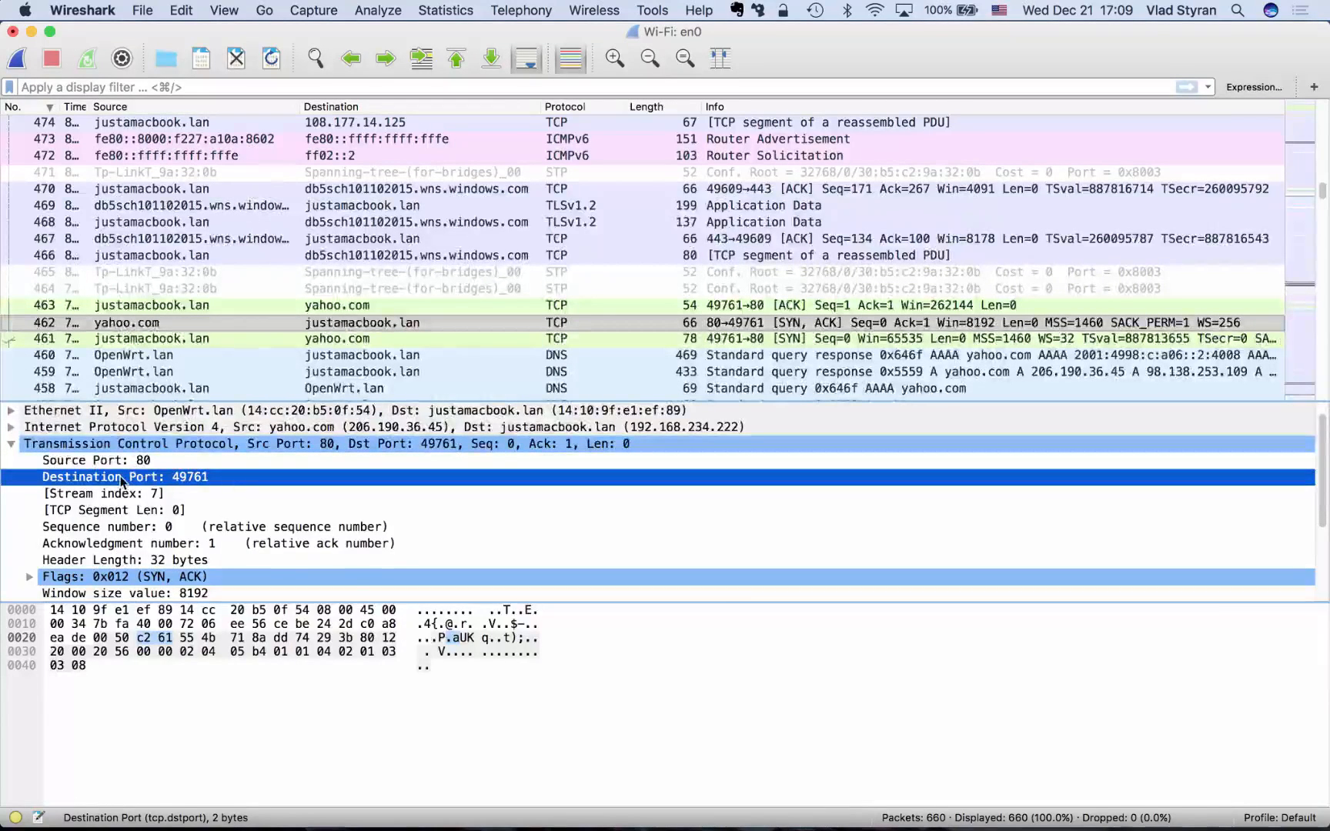
{"action": "scroll", "coordinate": [131, 542], "scroll_direction": "down", "scroll_amount": 5}
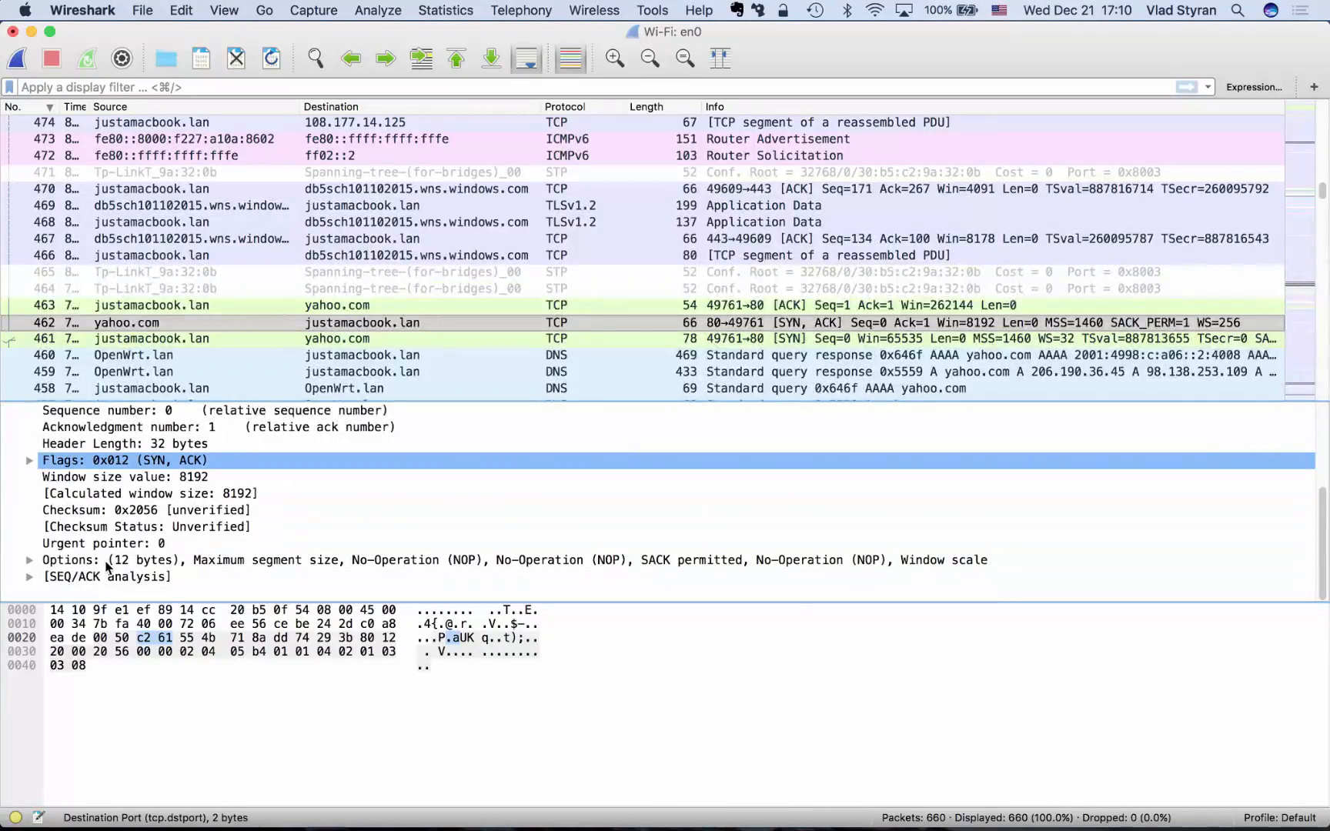
{"action": "scroll", "coordinate": [165, 486], "scroll_direction": "up", "scroll_amount": 5}
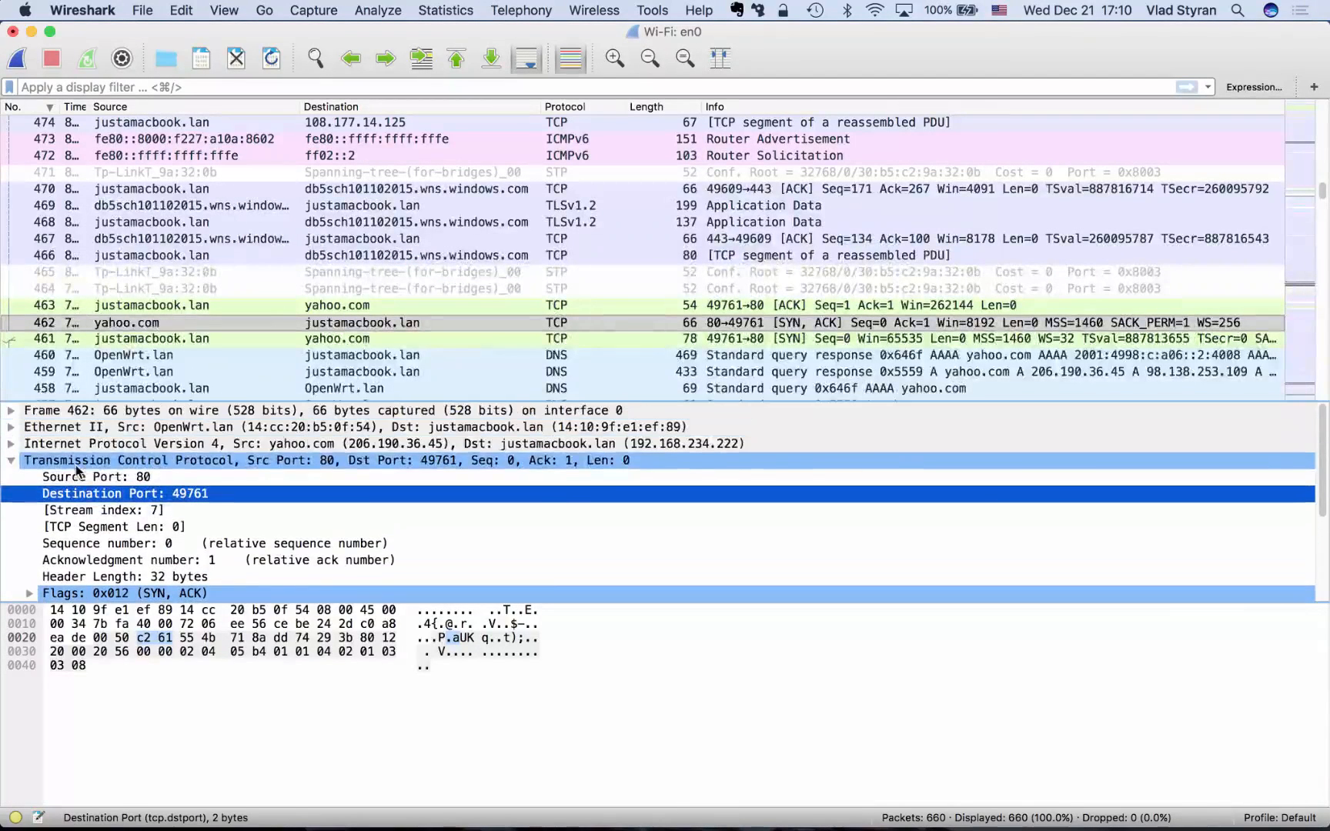
{"action": "left_click", "coordinate": [12, 461]}
Expand packet 462's Internet Protocol Version 4 header and examine its fields, including the source and destination addresses
{"action": "left_click", "coordinate": [13, 444]}
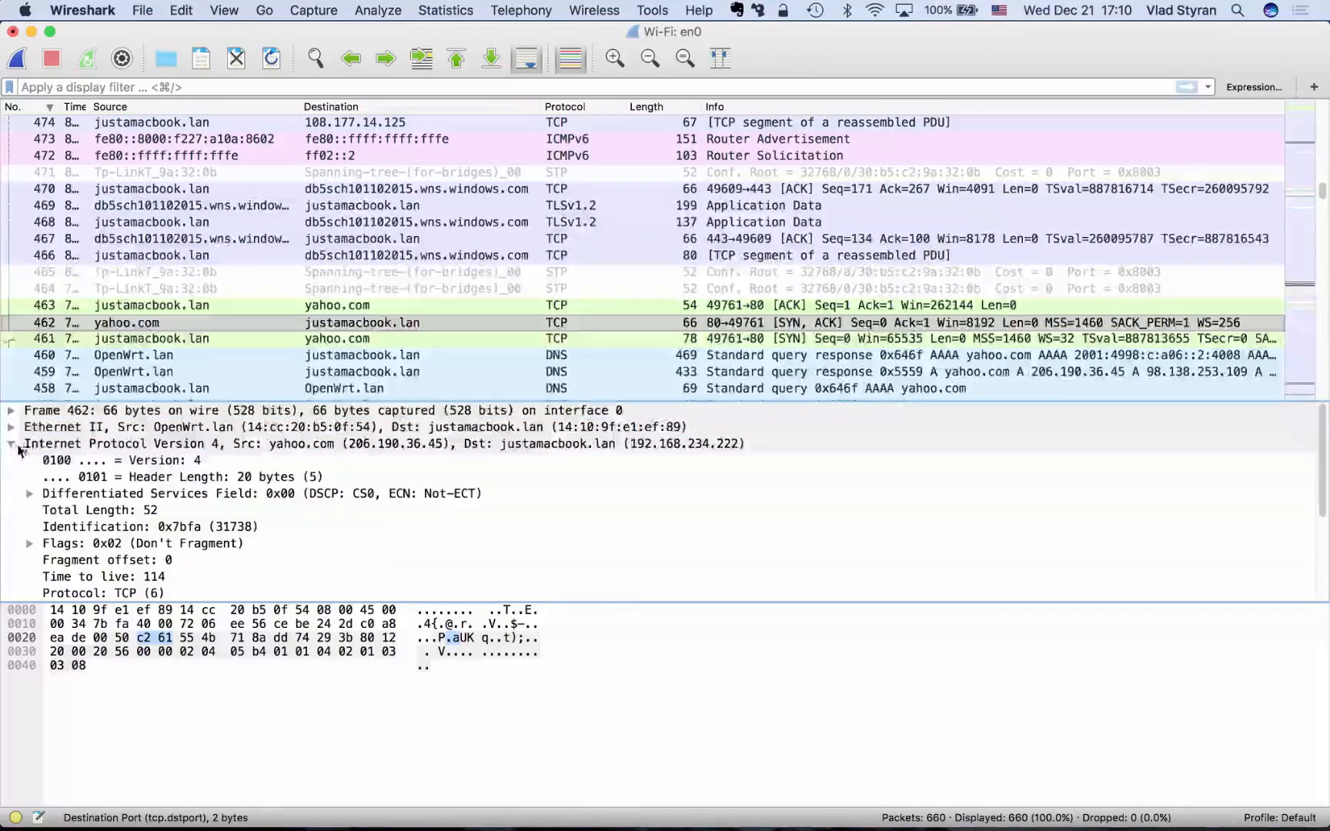
{"action": "left_click", "coordinate": [44, 444]}
{"action": "scroll", "coordinate": [158, 502], "scroll_direction": "down", "scroll_amount": 1}
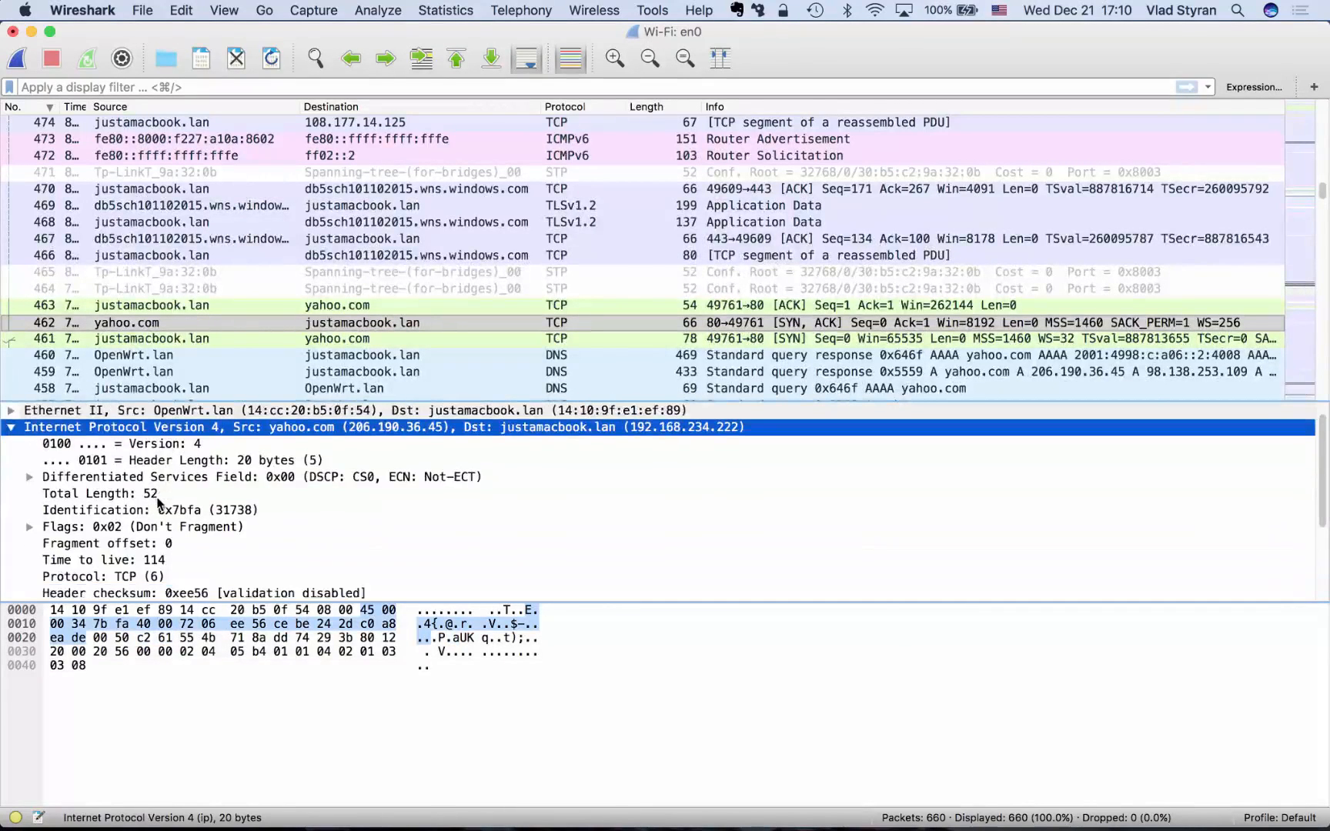
{"action": "scroll", "coordinate": [158, 502], "scroll_direction": "down", "scroll_amount": 5}
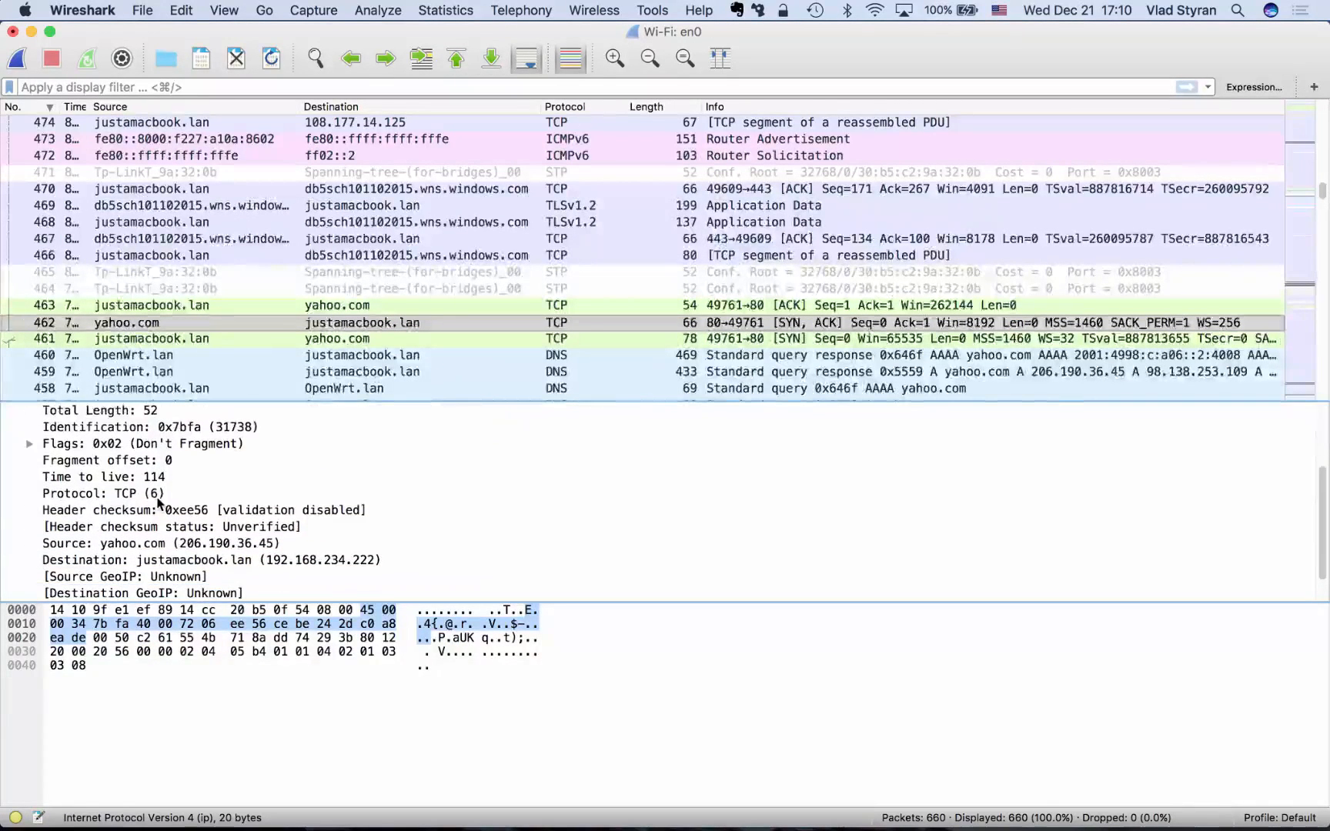
{"action": "left_click", "coordinate": [136, 544]}
{"action": "left_click", "coordinate": [125, 559]}
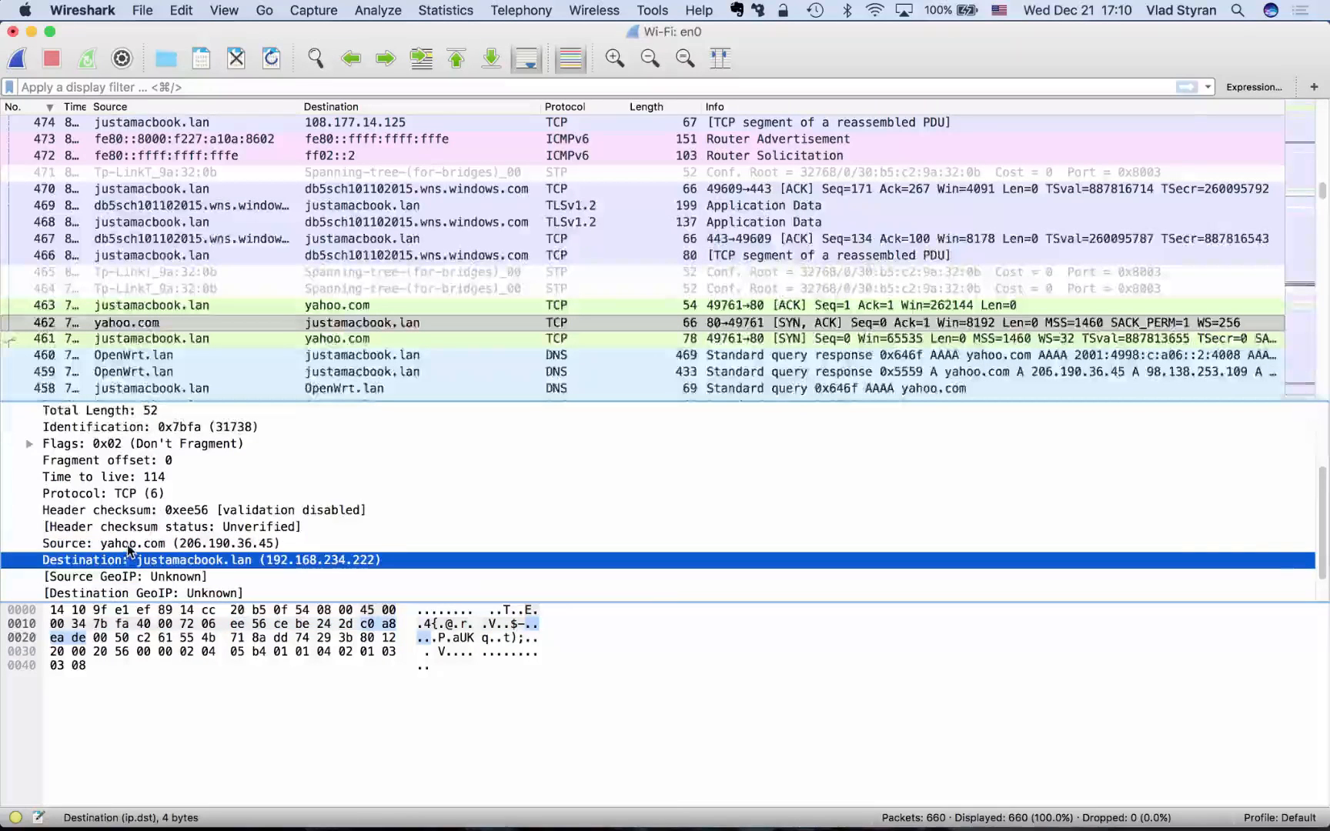
{"action": "left_click", "coordinate": [128, 546]}
{"action": "left_click", "coordinate": [127, 564]}
{"action": "scroll", "coordinate": [149, 514], "scroll_direction": "up", "scroll_amount": 1}
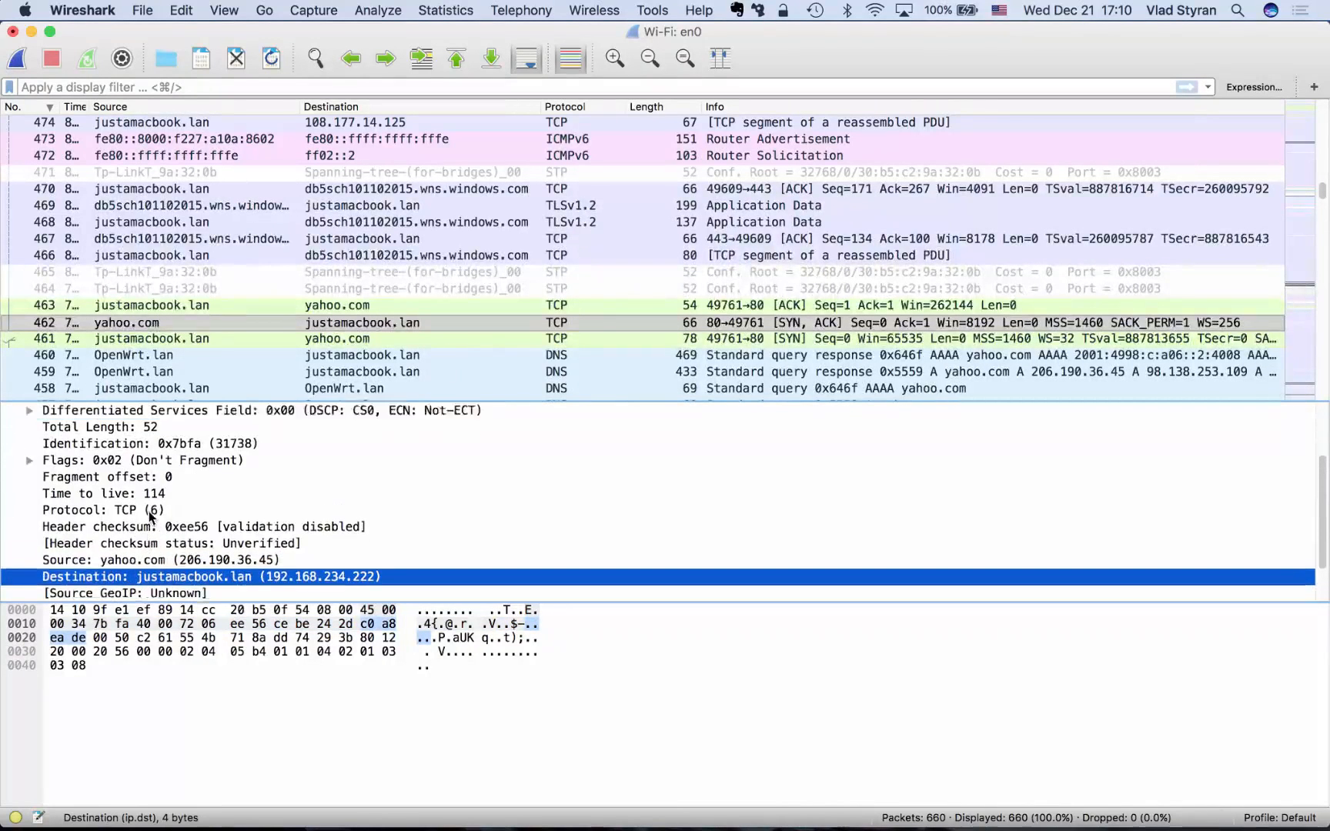
{"action": "scroll", "coordinate": [150, 517], "scroll_direction": "up", "scroll_amount": 4}
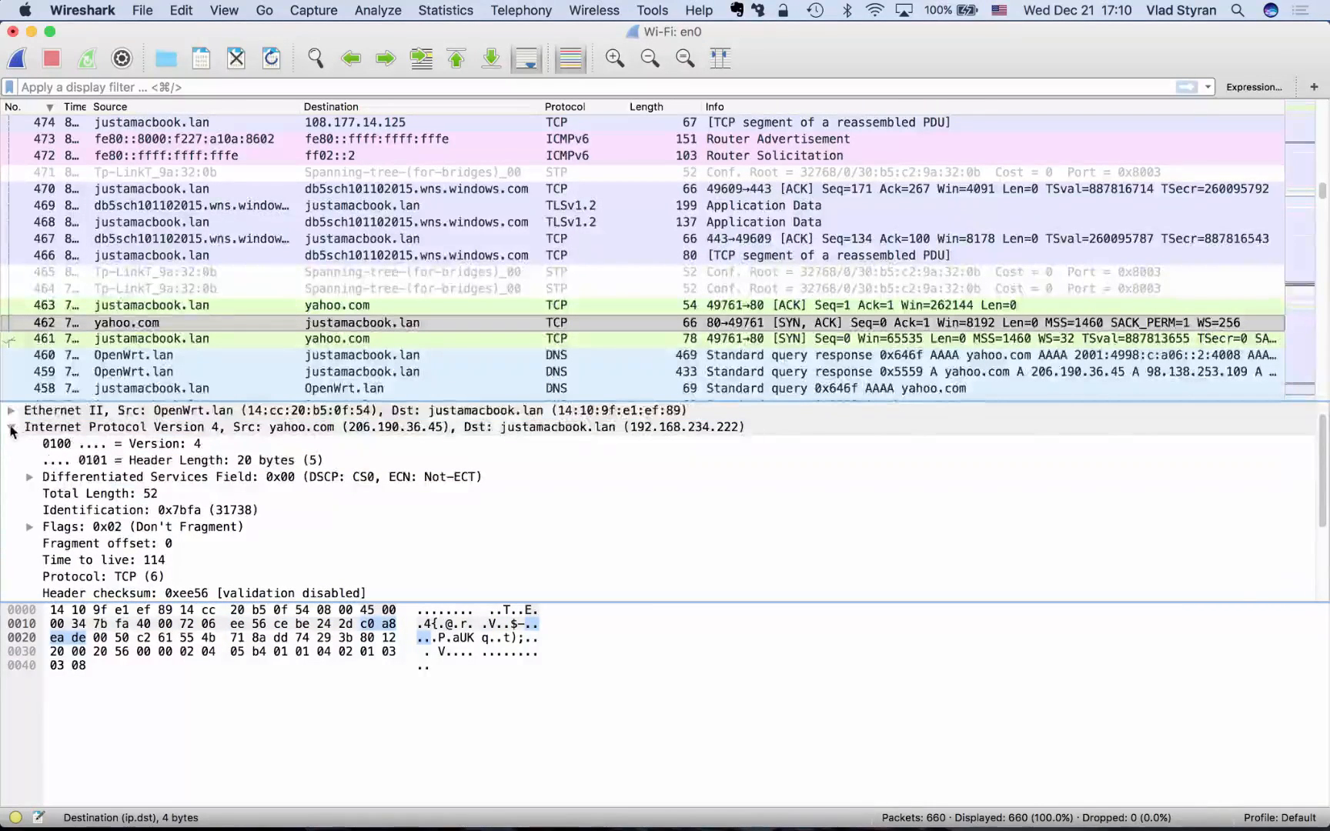
Collapse the IPv4 header and briefly expand the Ethernet II header to view its destination, source and type
{"action": "left_click", "coordinate": [11, 427]}
{"action": "left_click", "coordinate": [12, 427]}
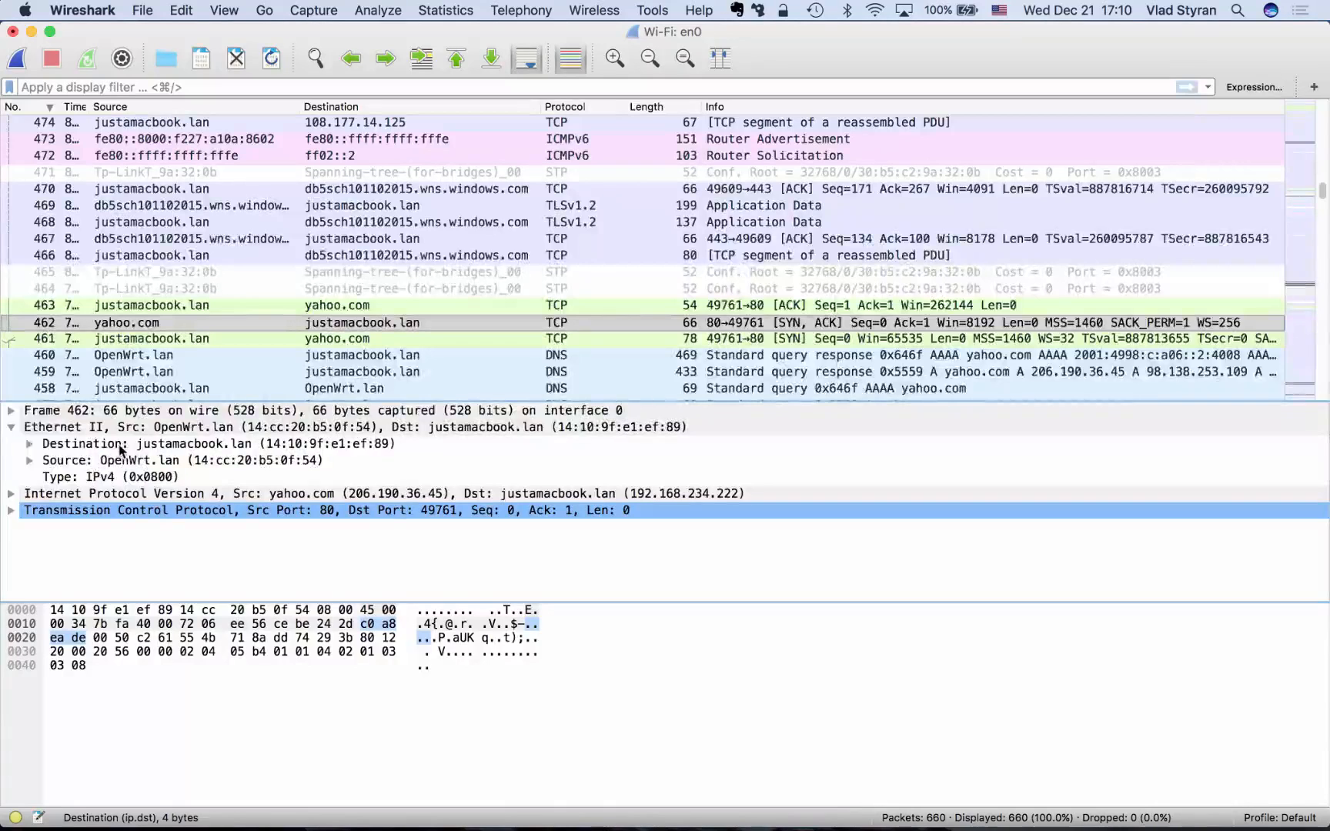
{"action": "left_click", "coordinate": [13, 428]}
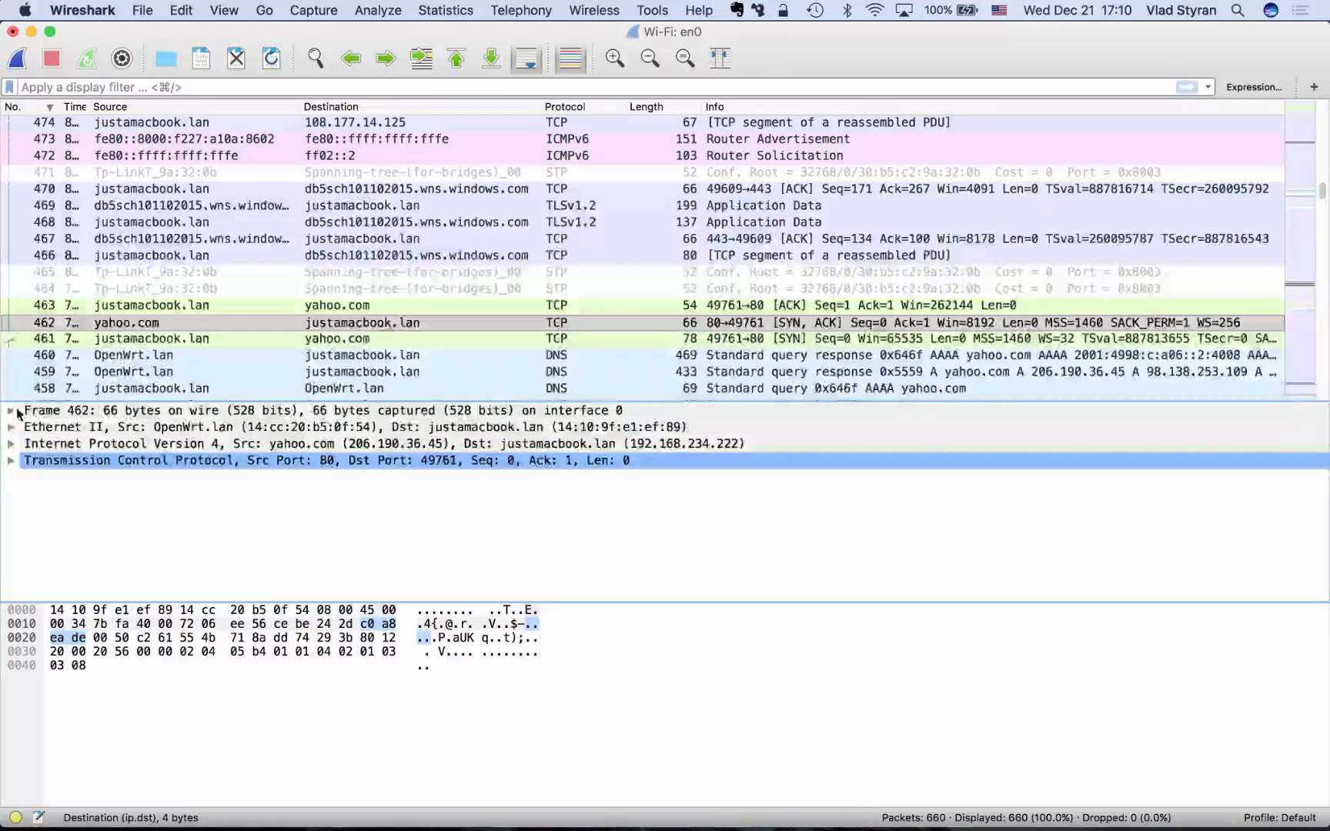
Expand the Frame 462 details and examine the time shift, protocols in frame, coloring rule and arrival time
{"action": "left_click", "coordinate": [15, 411]}
{"action": "left_click", "coordinate": [112, 479]}
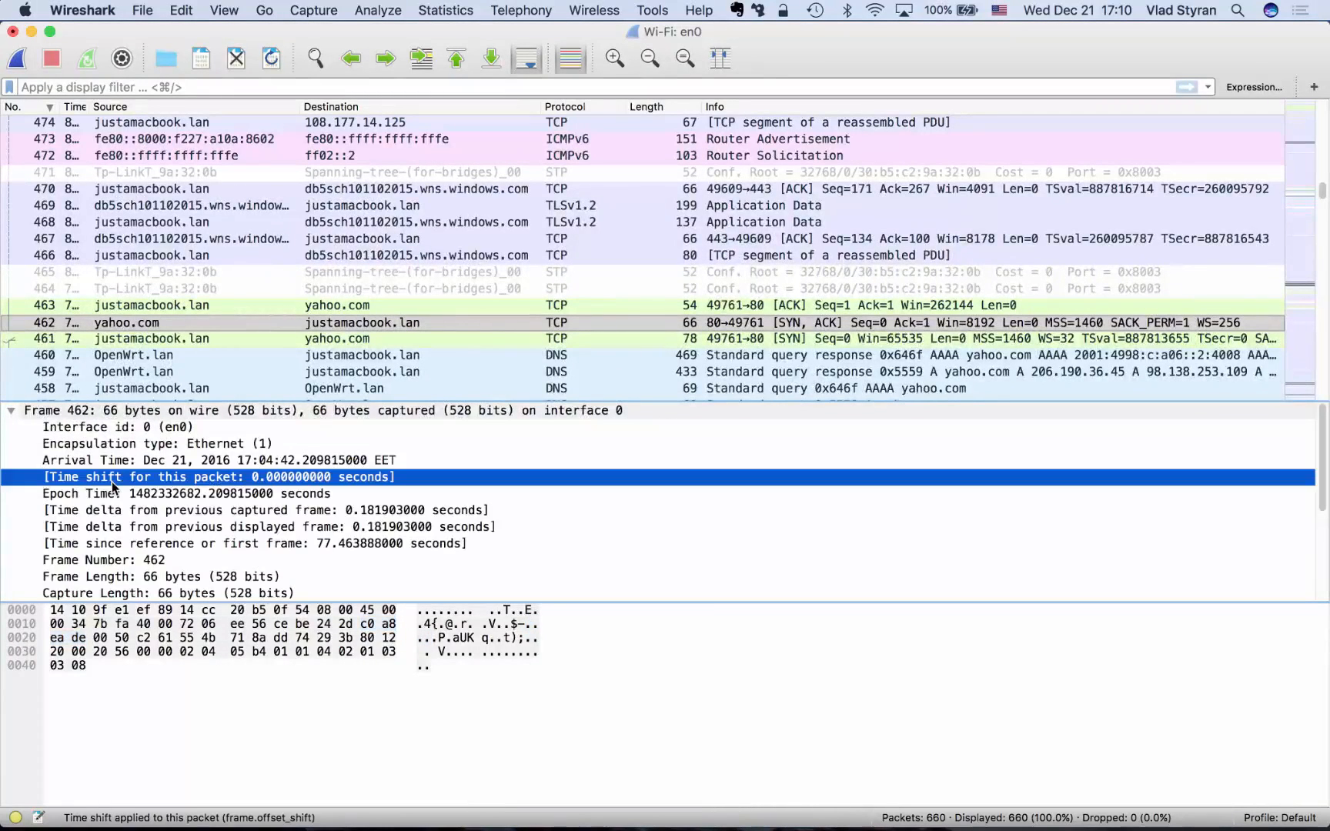
{"action": "scroll", "coordinate": [198, 554], "scroll_direction": "down", "scroll_amount": 5}
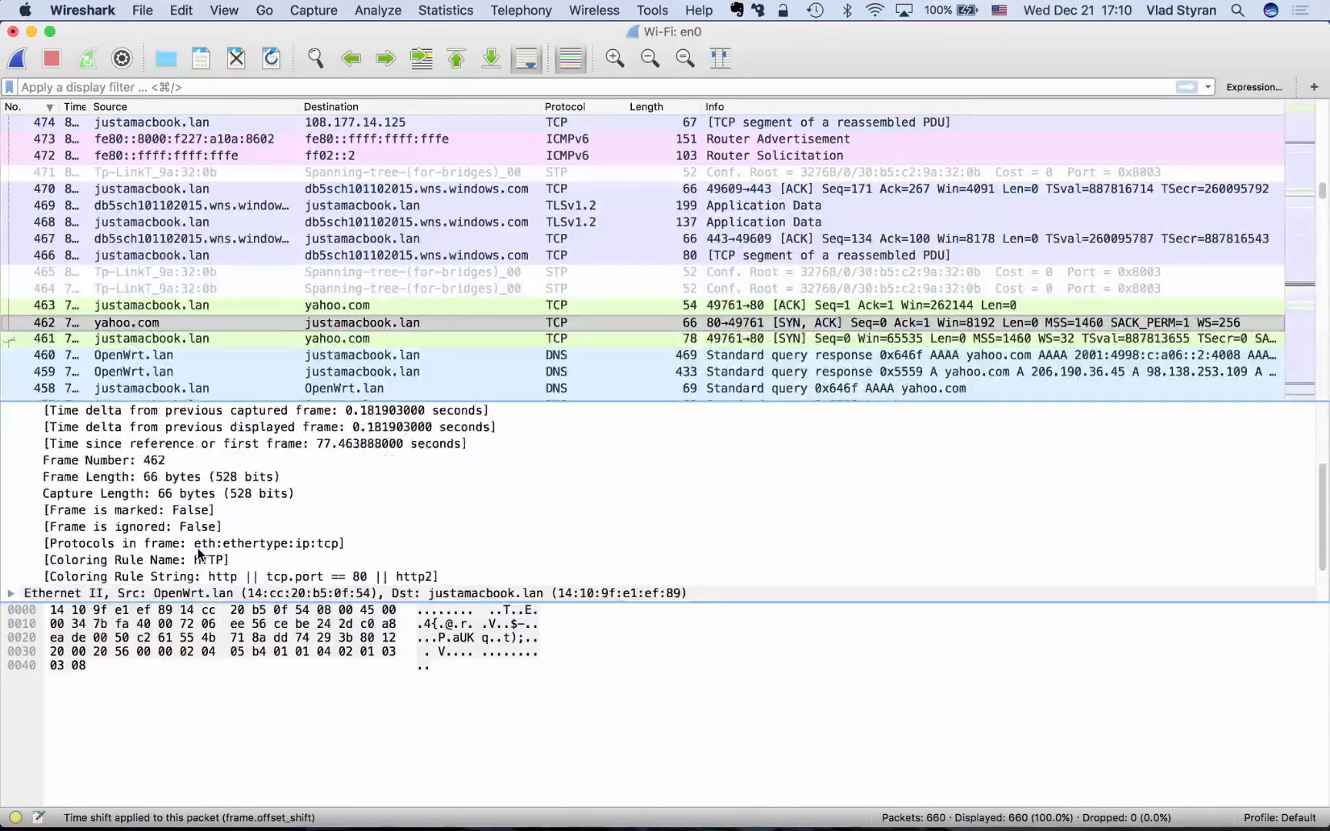
{"action": "scroll", "coordinate": [198, 554], "scroll_direction": "up", "scroll_amount": 3}
{"action": "scroll", "coordinate": [198, 554], "scroll_direction": "down", "scroll_amount": 3}
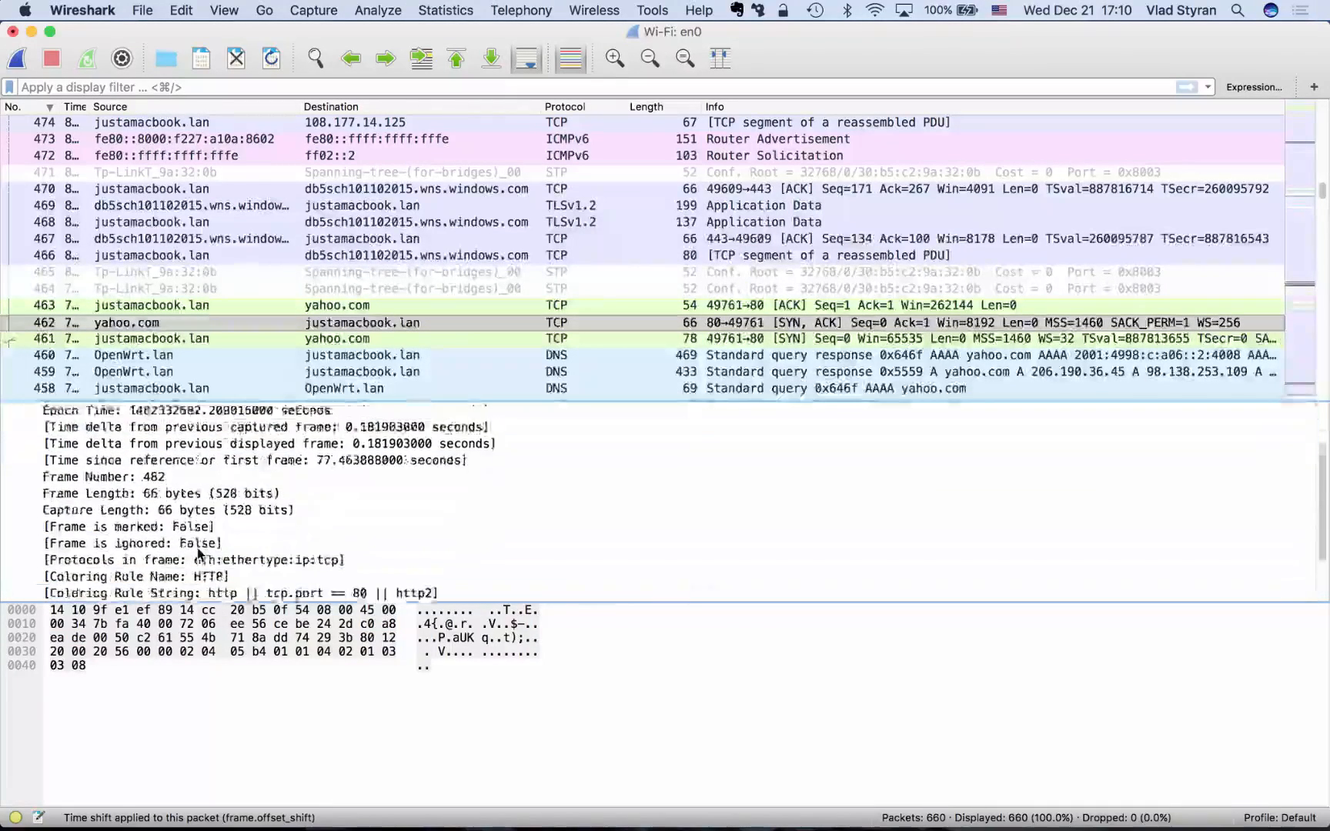
{"action": "left_click", "coordinate": [241, 542]}
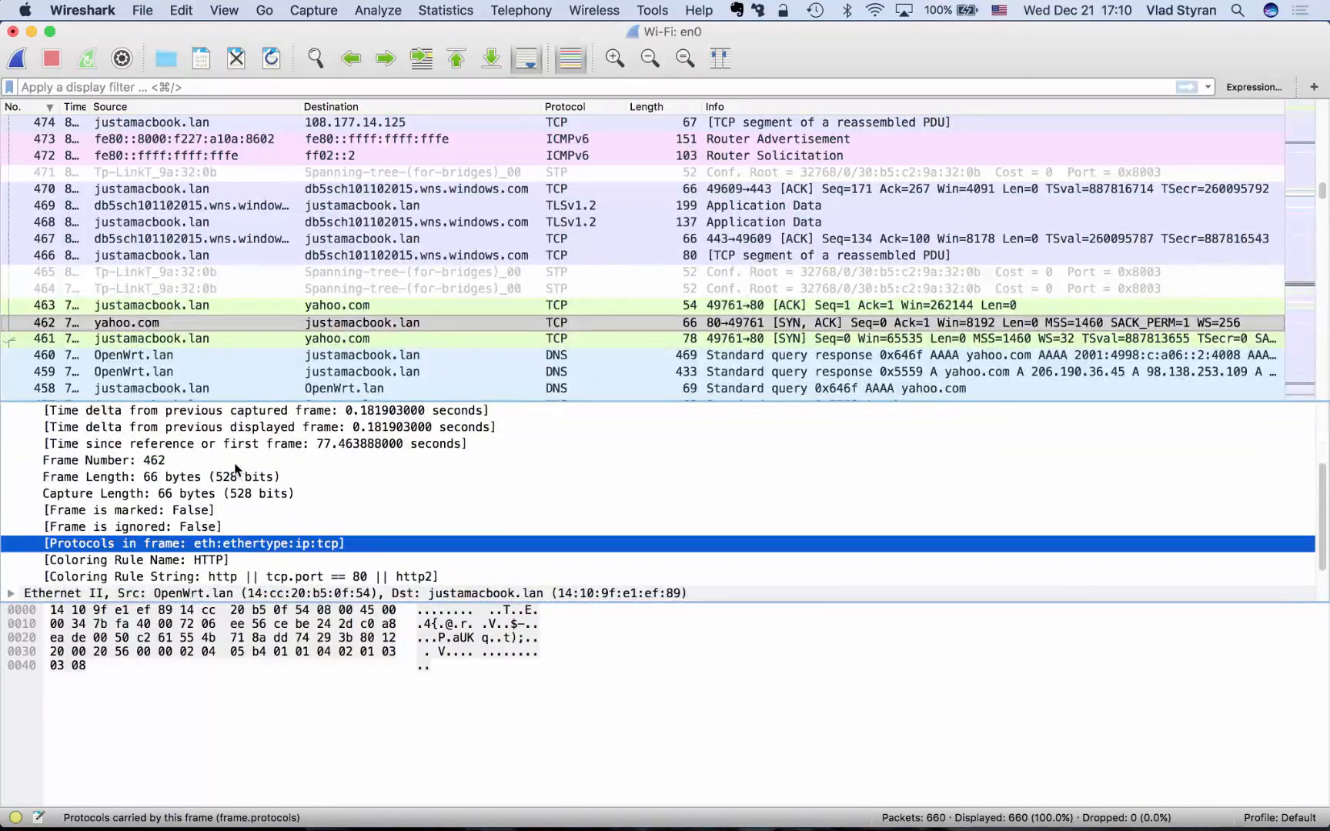
{"action": "scroll", "coordinate": [165, 472], "scroll_direction": "up", "scroll_amount": 1}
{"action": "scroll", "coordinate": [163, 472], "scroll_direction": "up", "scroll_amount": 2}
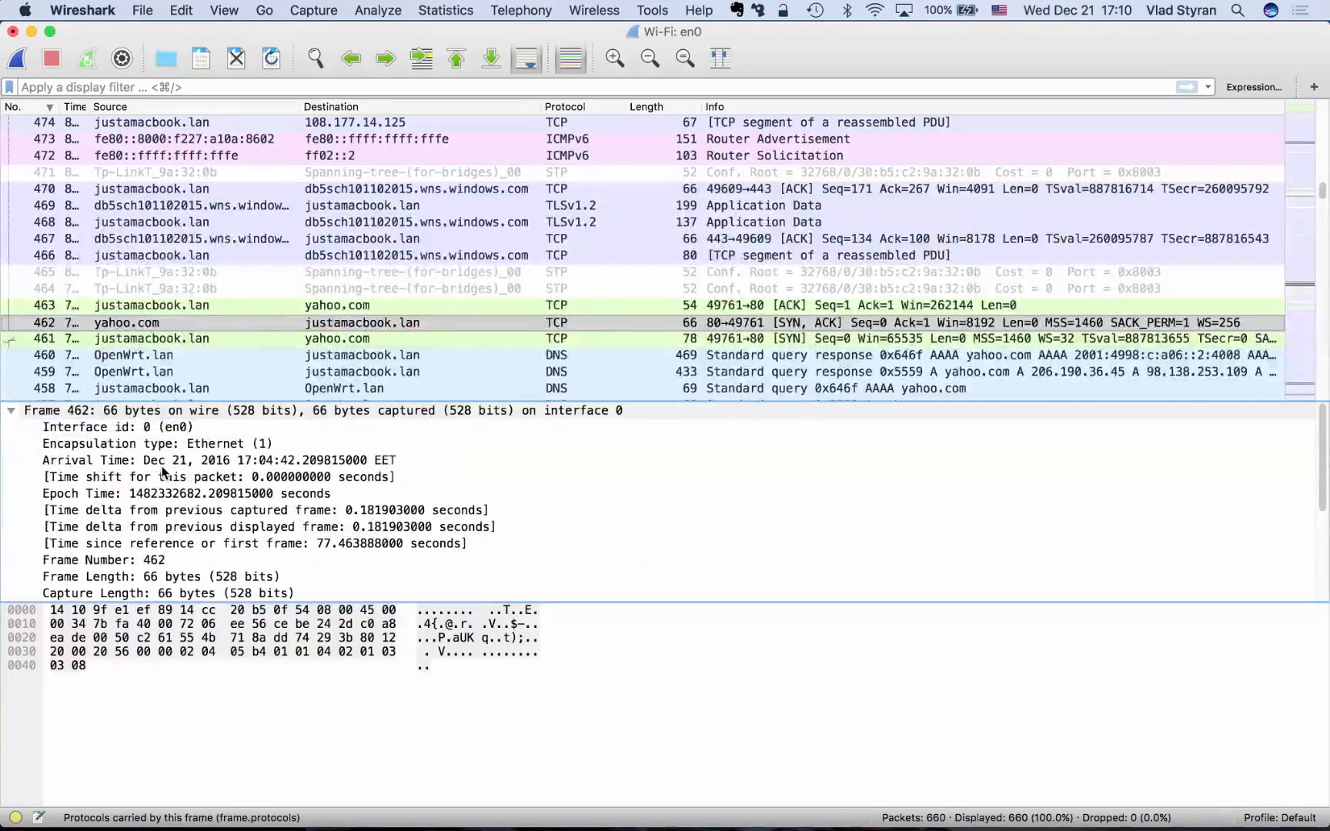
{"action": "left_click", "coordinate": [77, 460]}
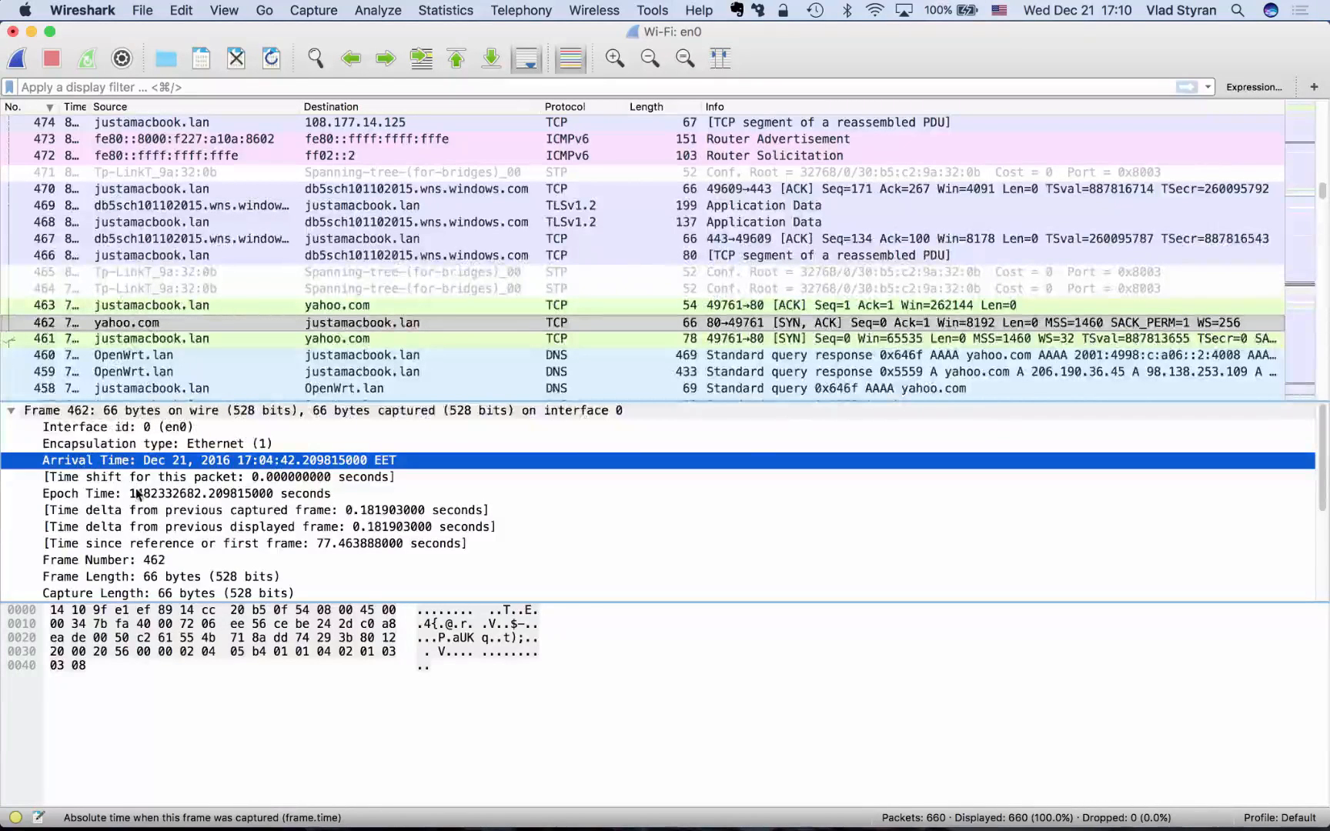
Examine the remaining Frame 462 details, collapse them, and look through the earlier packets in the list
{"action": "scroll", "coordinate": [127, 526], "scroll_direction": "down", "scroll_amount": 2}
{"action": "scroll", "coordinate": [128, 525], "scroll_direction": "down", "scroll_amount": 4}
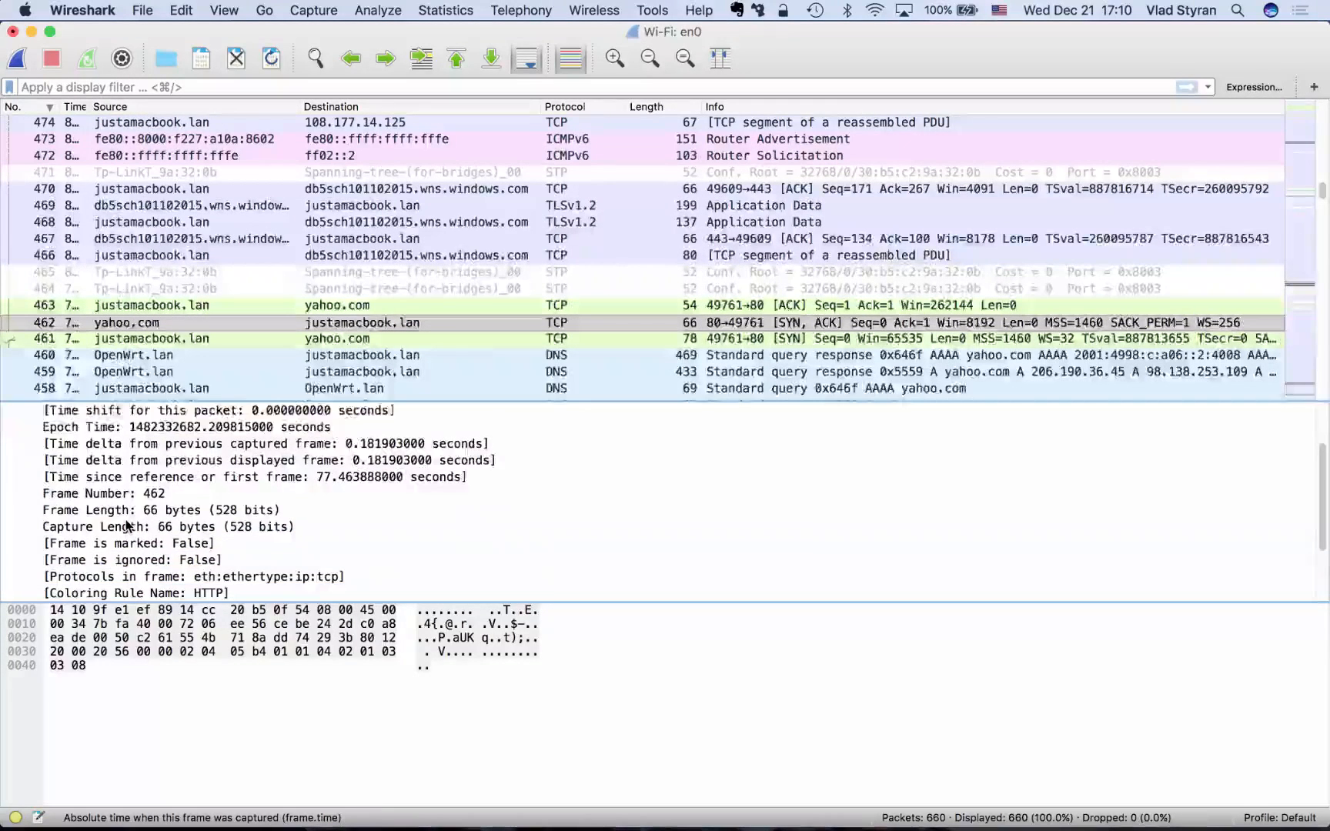
{"action": "scroll", "coordinate": [127, 525], "scroll_direction": "up", "scroll_amount": 6}
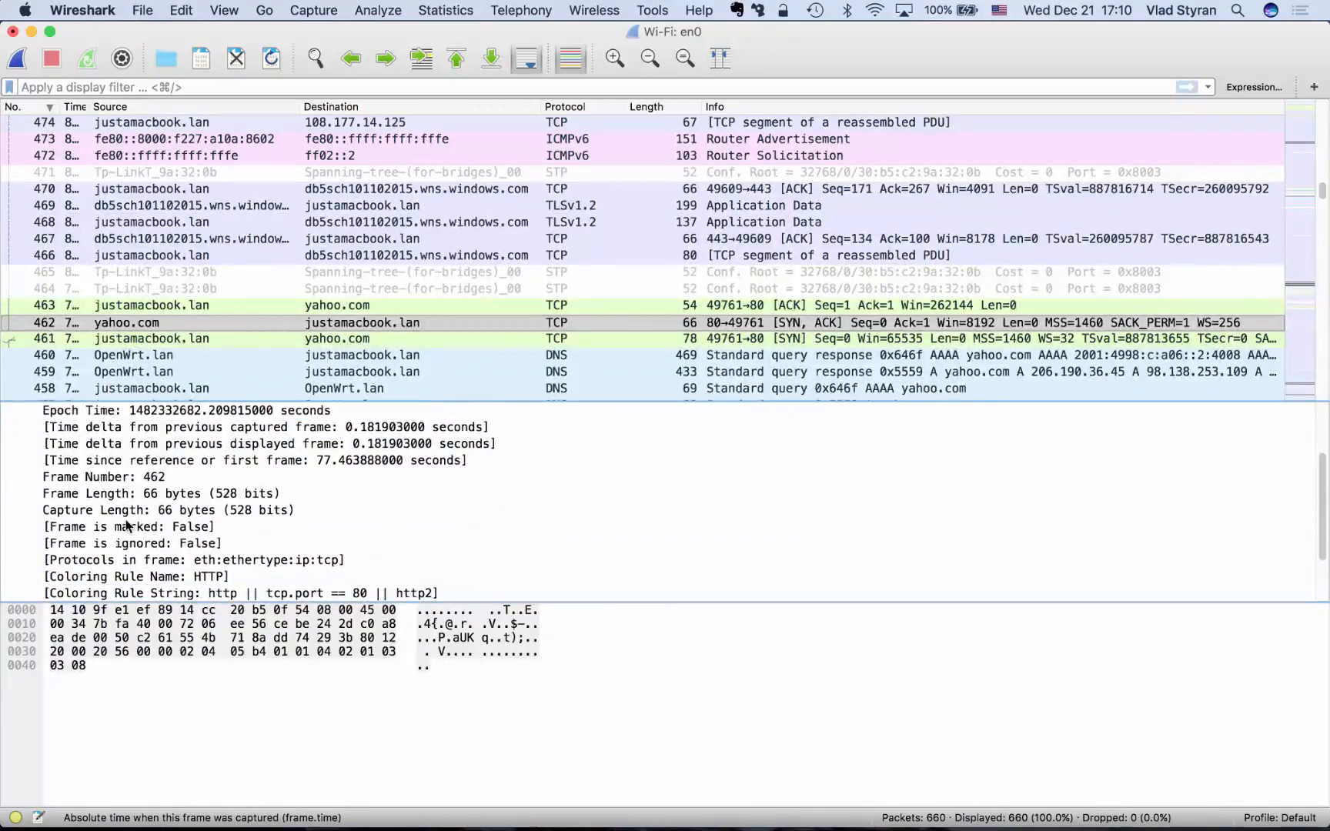
{"action": "left_click", "coordinate": [11, 411]}
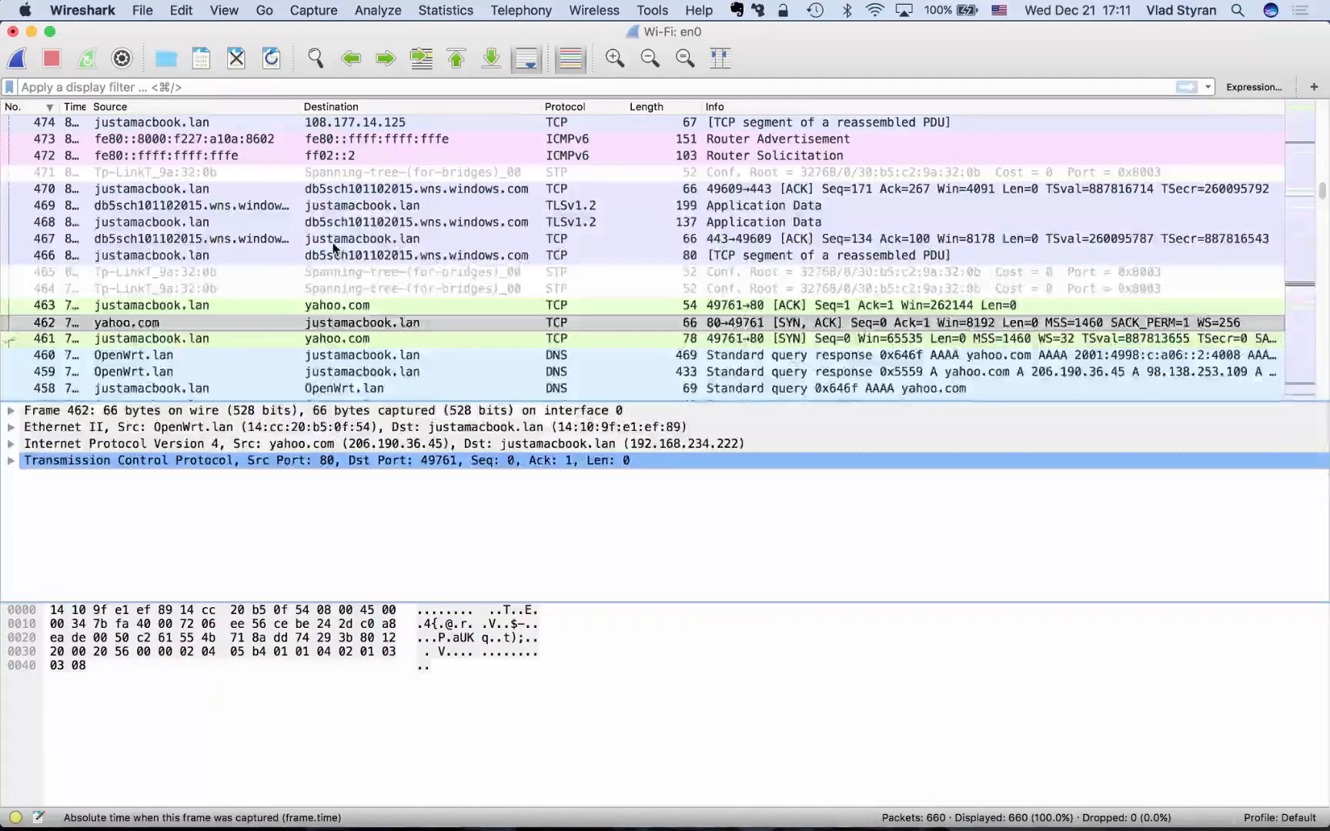
{"action": "scroll", "coordinate": [333, 246], "scroll_direction": "down", "scroll_amount": 5}
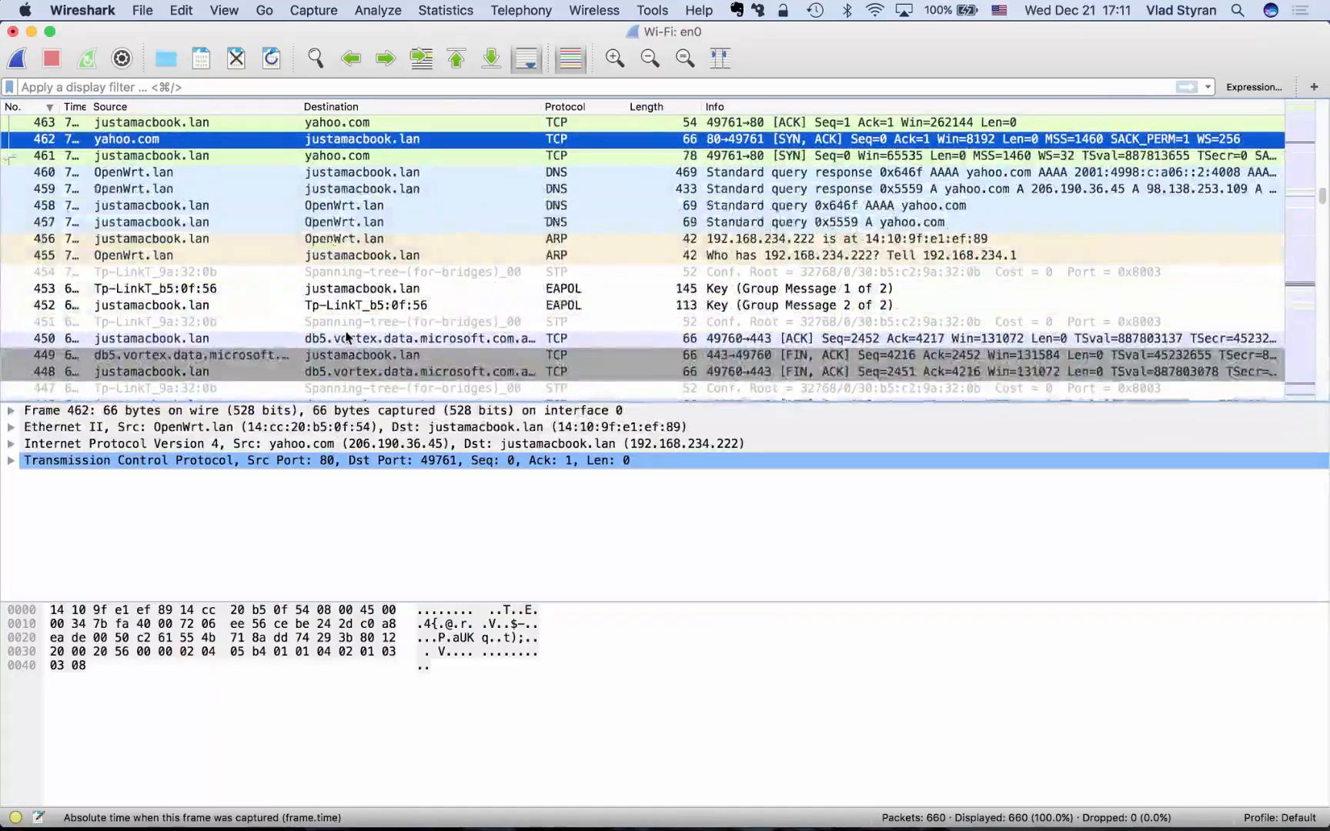
{"action": "scroll", "coordinate": [347, 336], "scroll_direction": "down", "scroll_amount": 4}
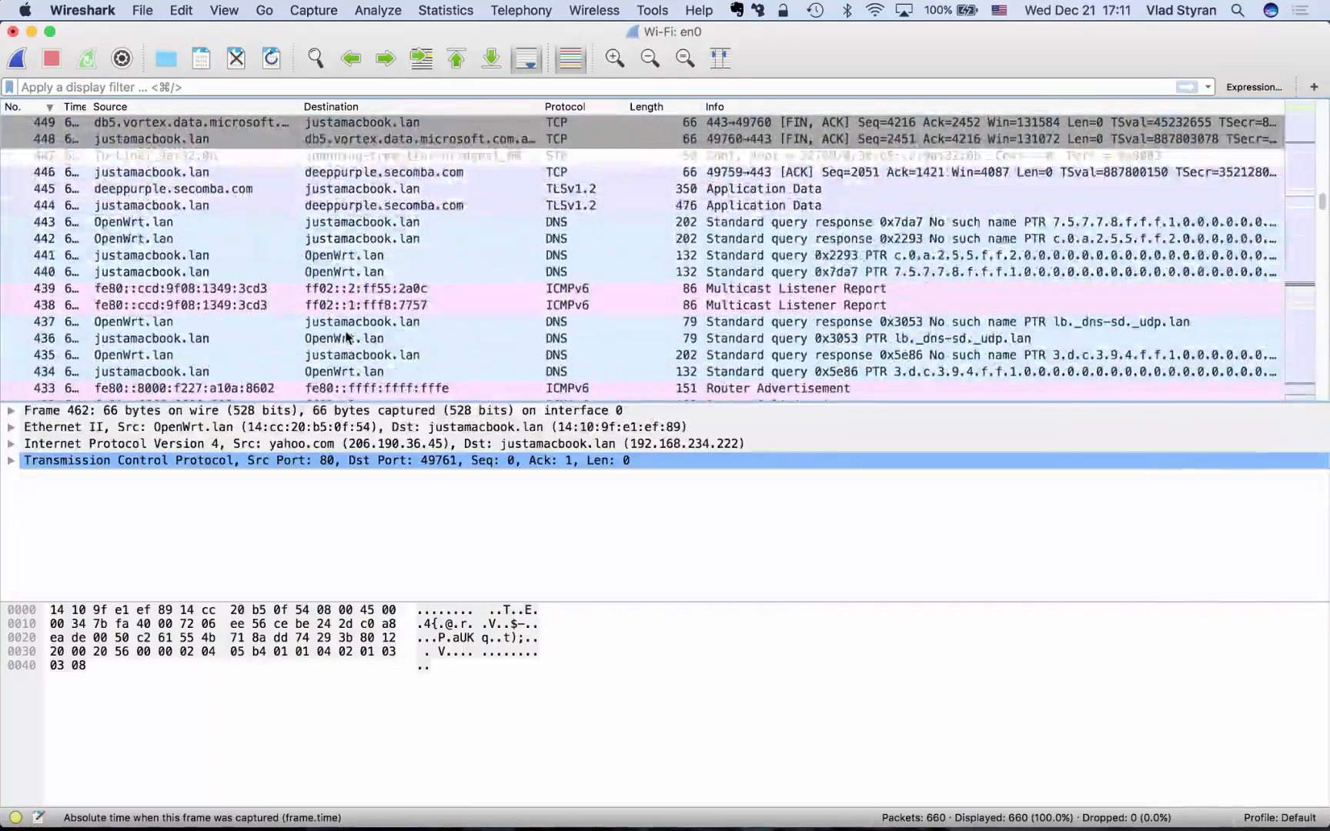
{"action": "scroll", "coordinate": [347, 337], "scroll_direction": "down", "scroll_amount": 1}
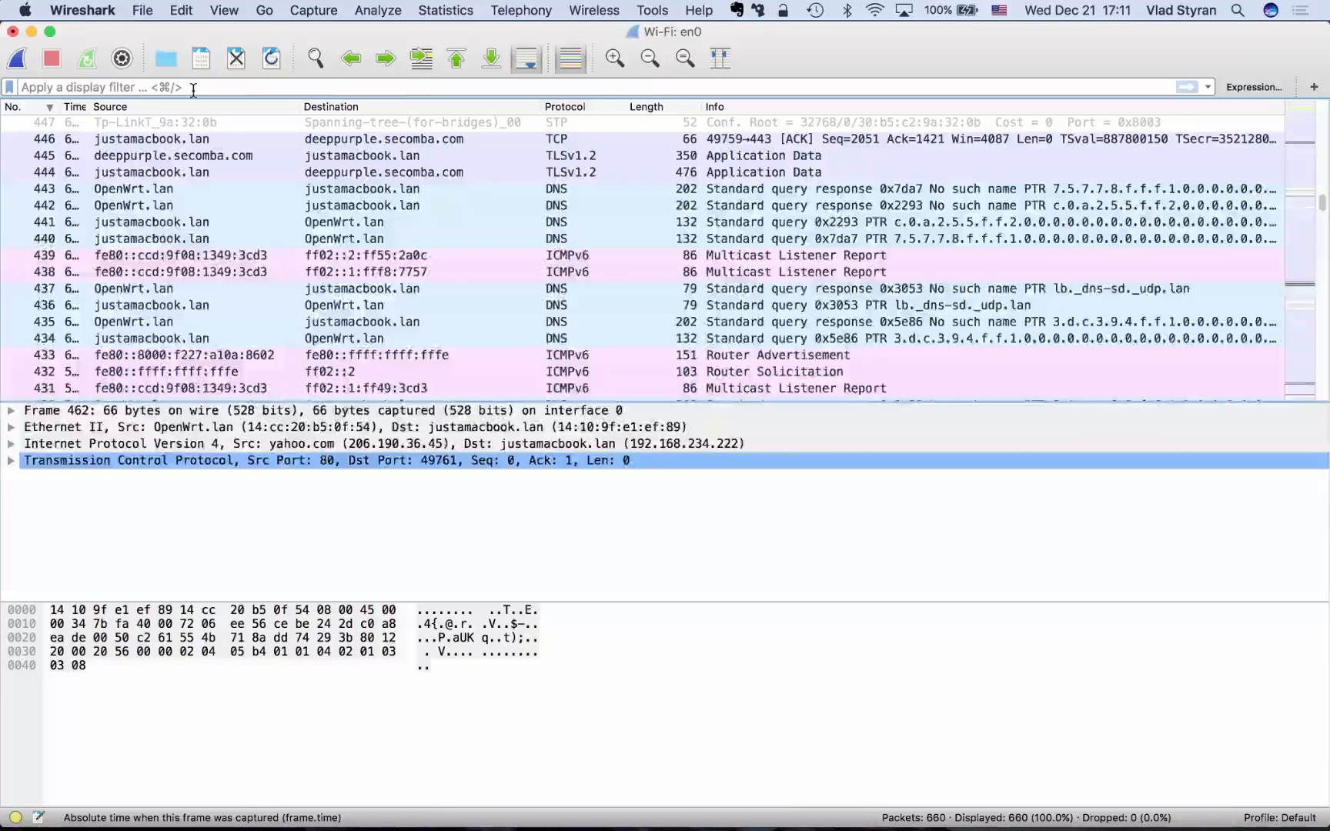
Open the display filter expression builder and browse its protocols, selecting MSDP, MS-WSP and MySQL to view their filter strings
{"action": "left_click", "coordinate": [1226, 87]}
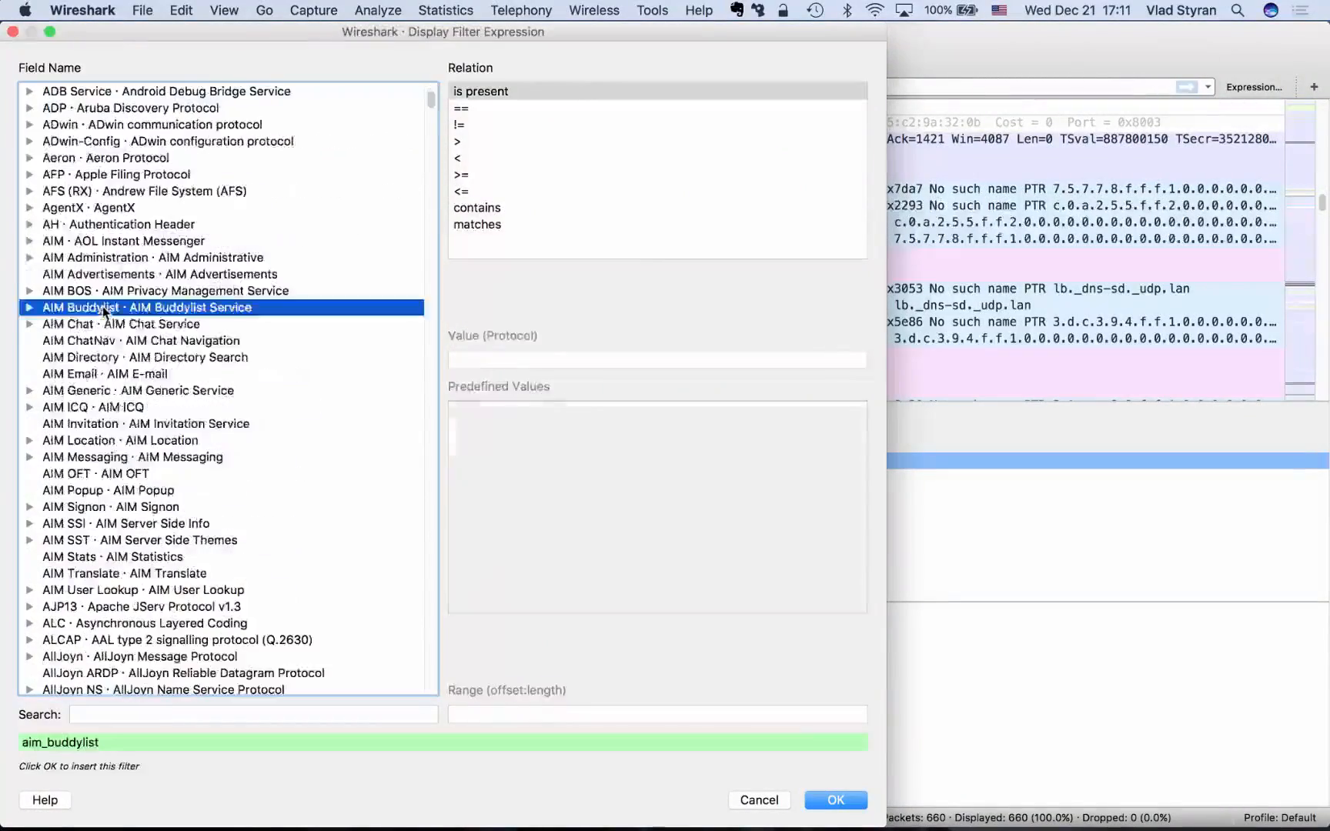
{"action": "scroll", "coordinate": [113, 400], "scroll_direction": "down", "scroll_amount": 15}
{"action": "scroll", "coordinate": [114, 400], "scroll_direction": "down", "scroll_amount": 20}
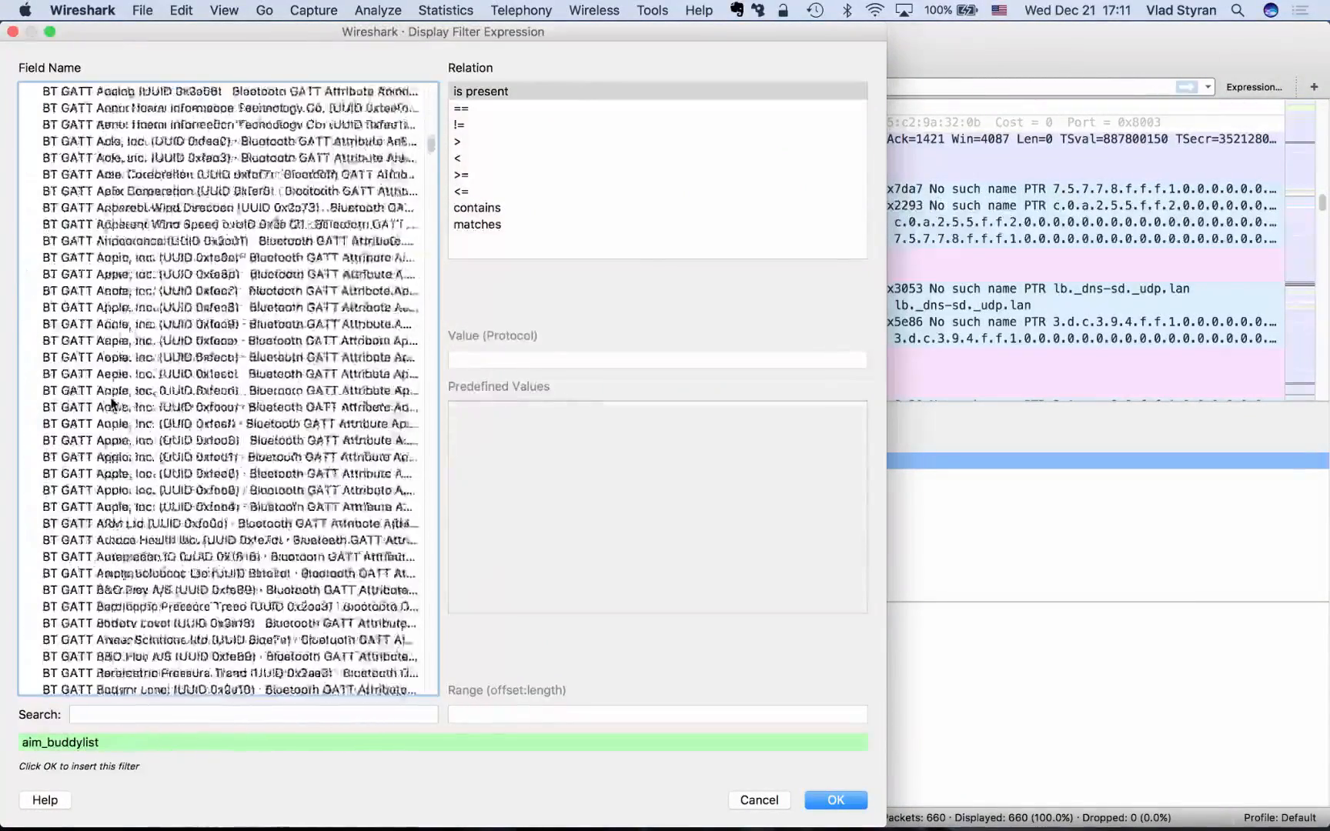
{"action": "scroll", "coordinate": [113, 402], "scroll_direction": "down", "scroll_amount": 20}
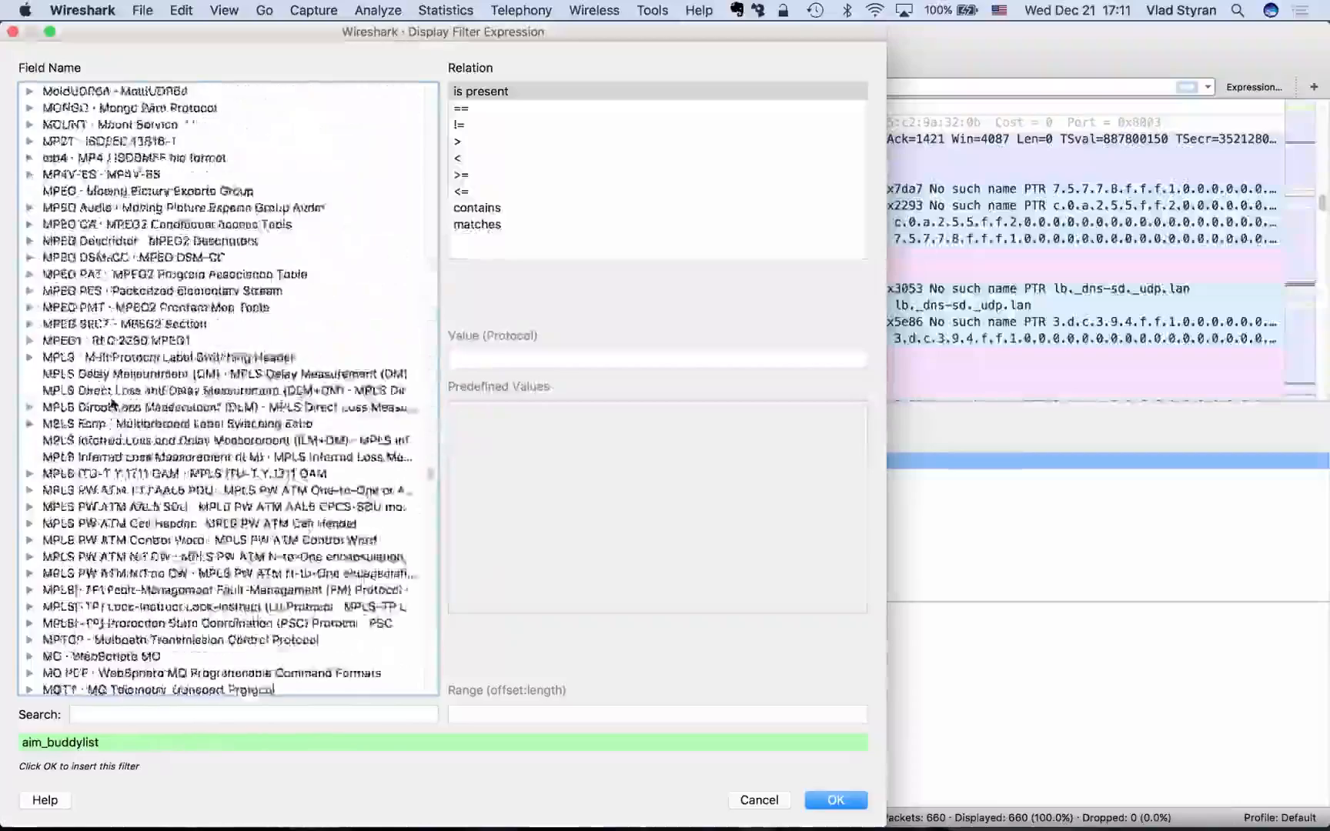
{"action": "left_click", "coordinate": [146, 241]}
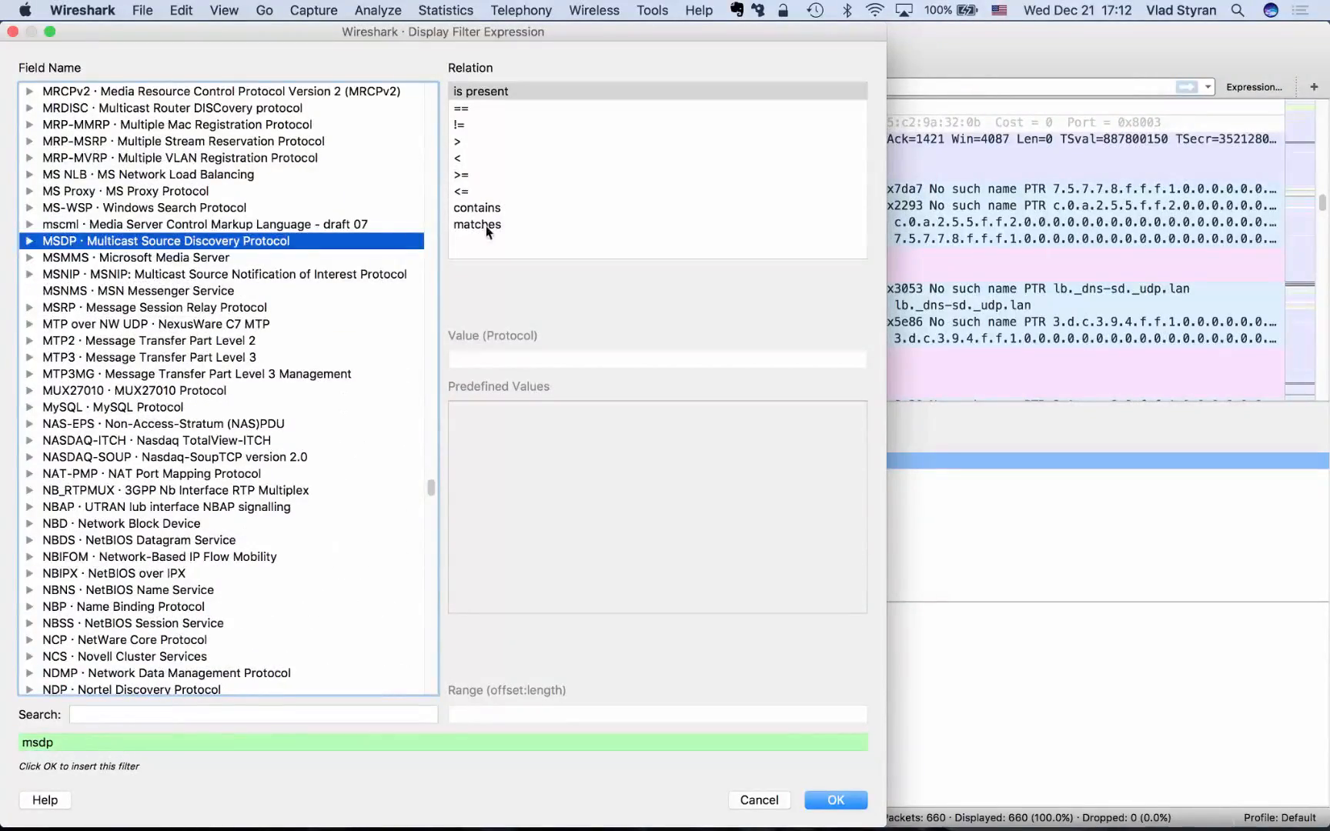
{"action": "left_click", "coordinate": [147, 340]}
{"action": "left_click", "coordinate": [119, 208]}
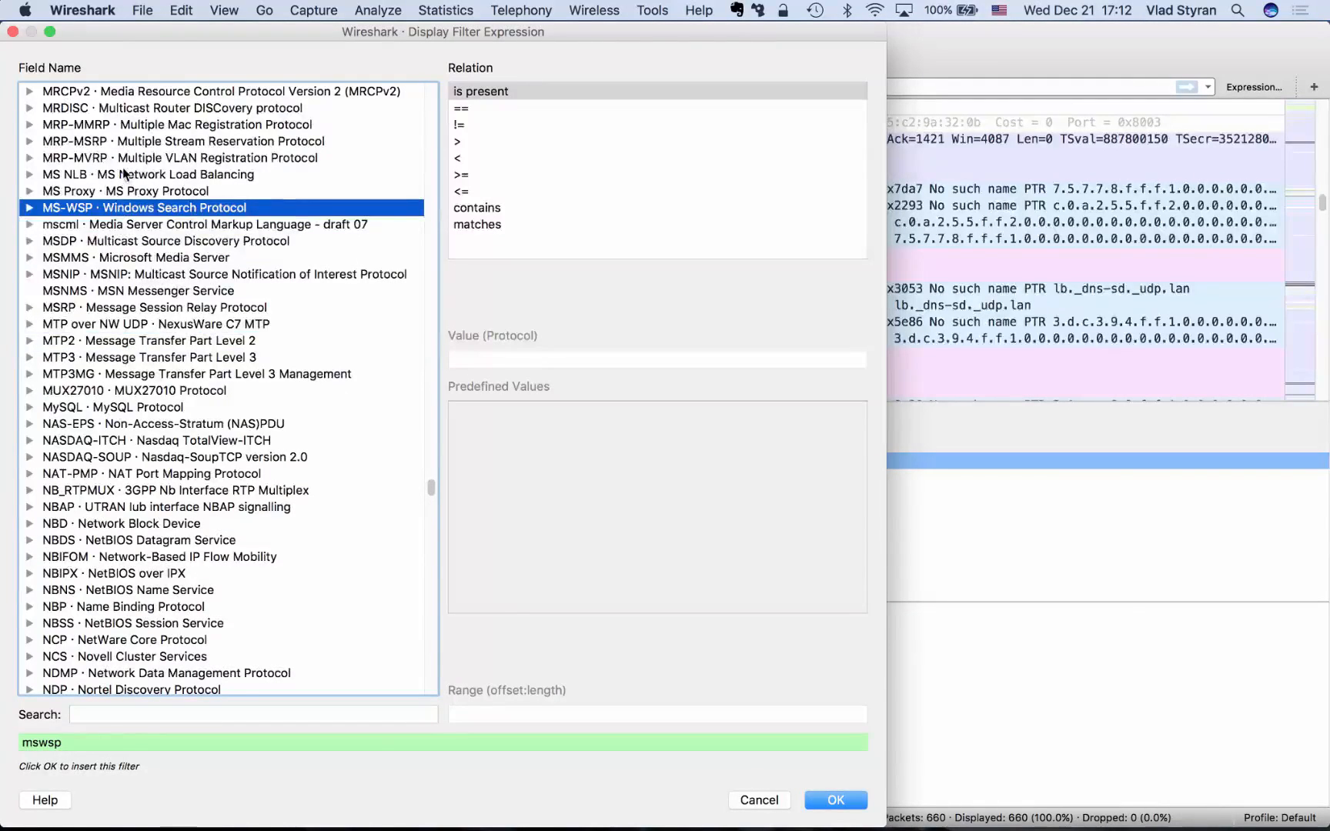
{"action": "left_click", "coordinate": [108, 241]}
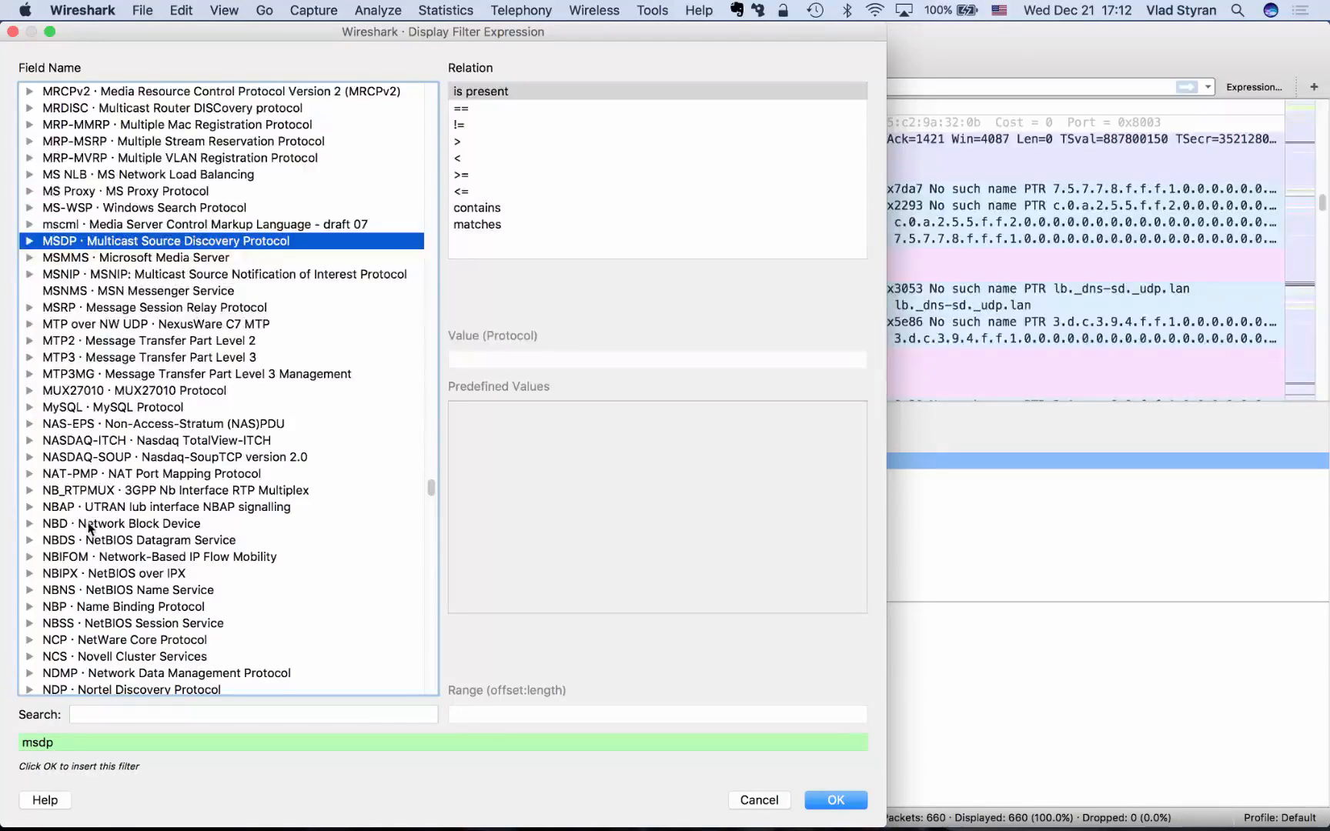
{"action": "left_click", "coordinate": [99, 408]}
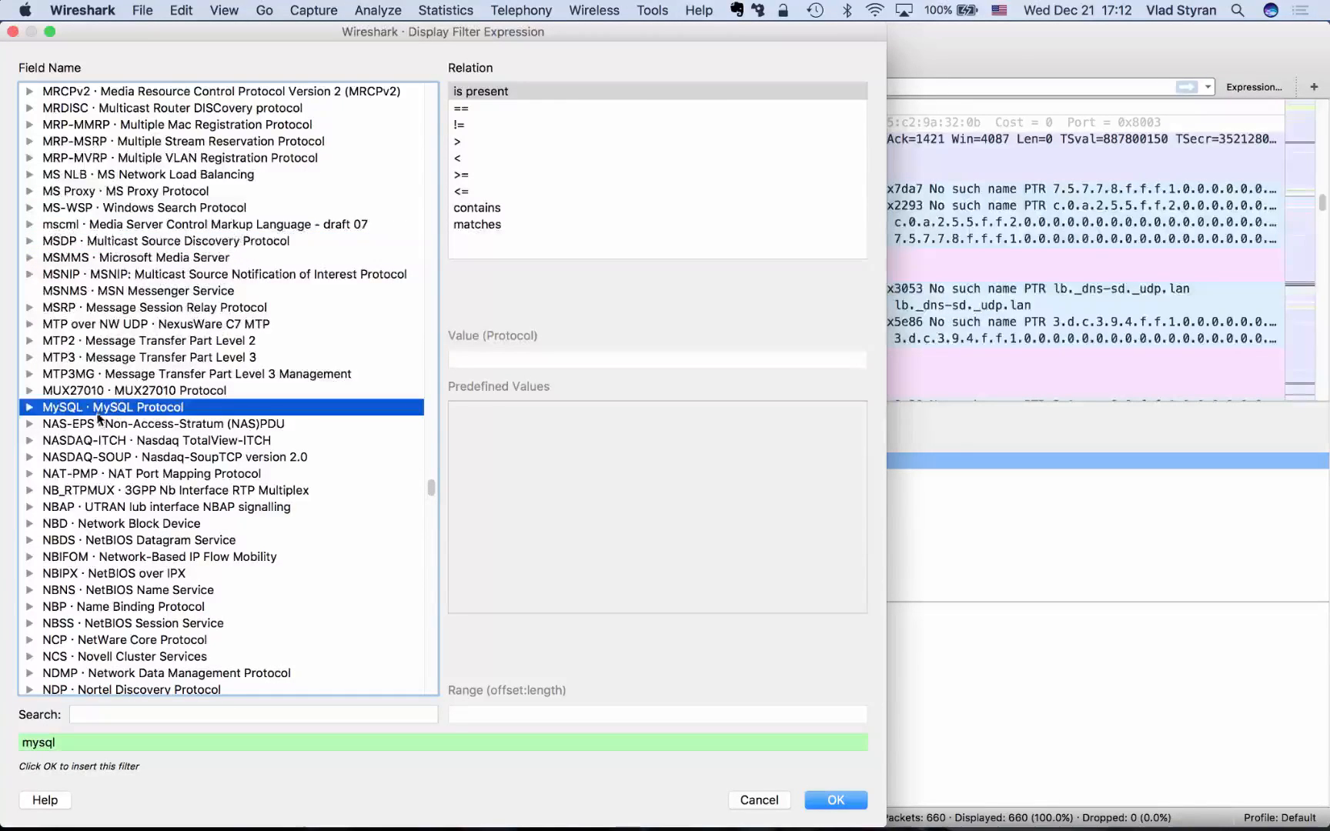
Expand the MySQL protocol and examine its filterable fields, including mysql.affected_rows and mysql.caps.lf
{"action": "left_click", "coordinate": [30, 408]}
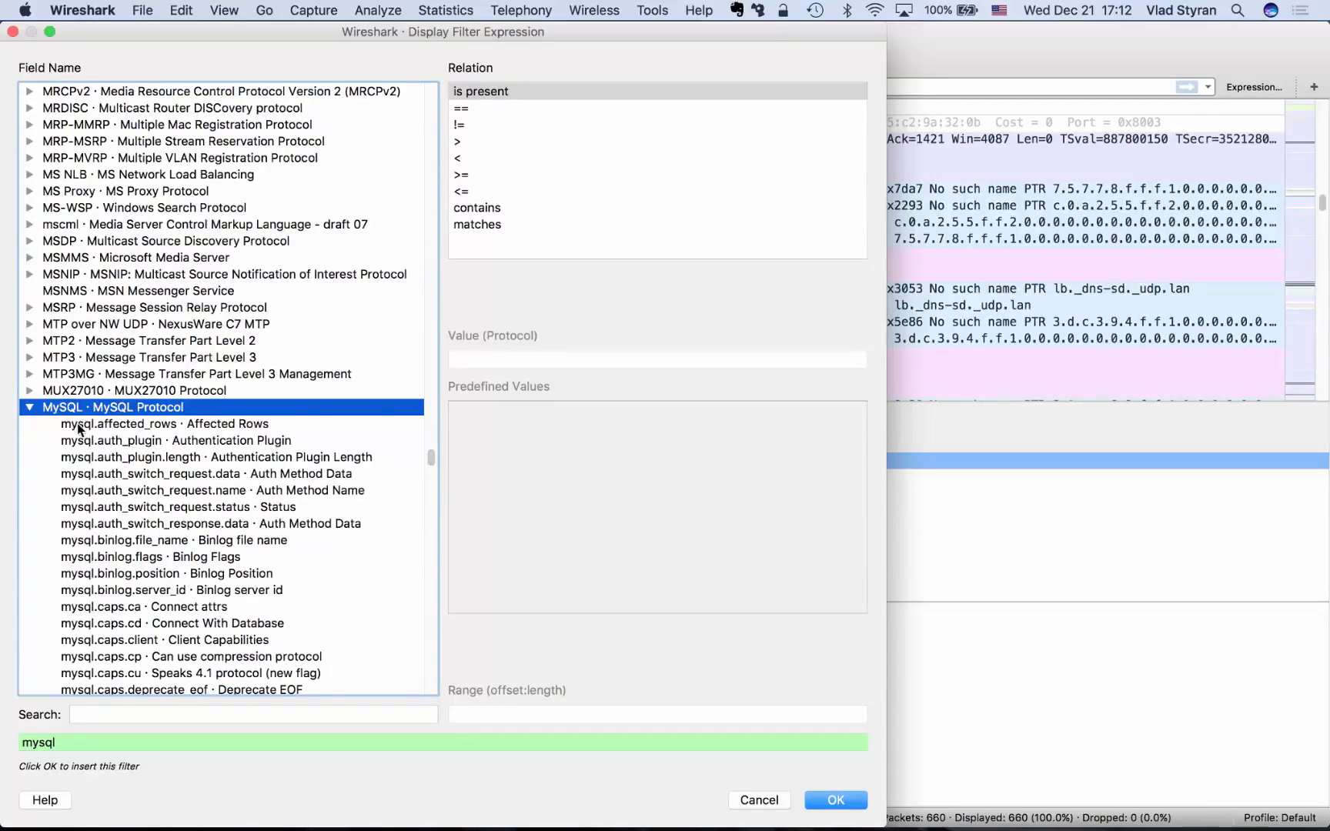
{"action": "left_click", "coordinate": [113, 427]}
{"action": "scroll", "coordinate": [179, 504], "scroll_direction": "down", "scroll_amount": 3}
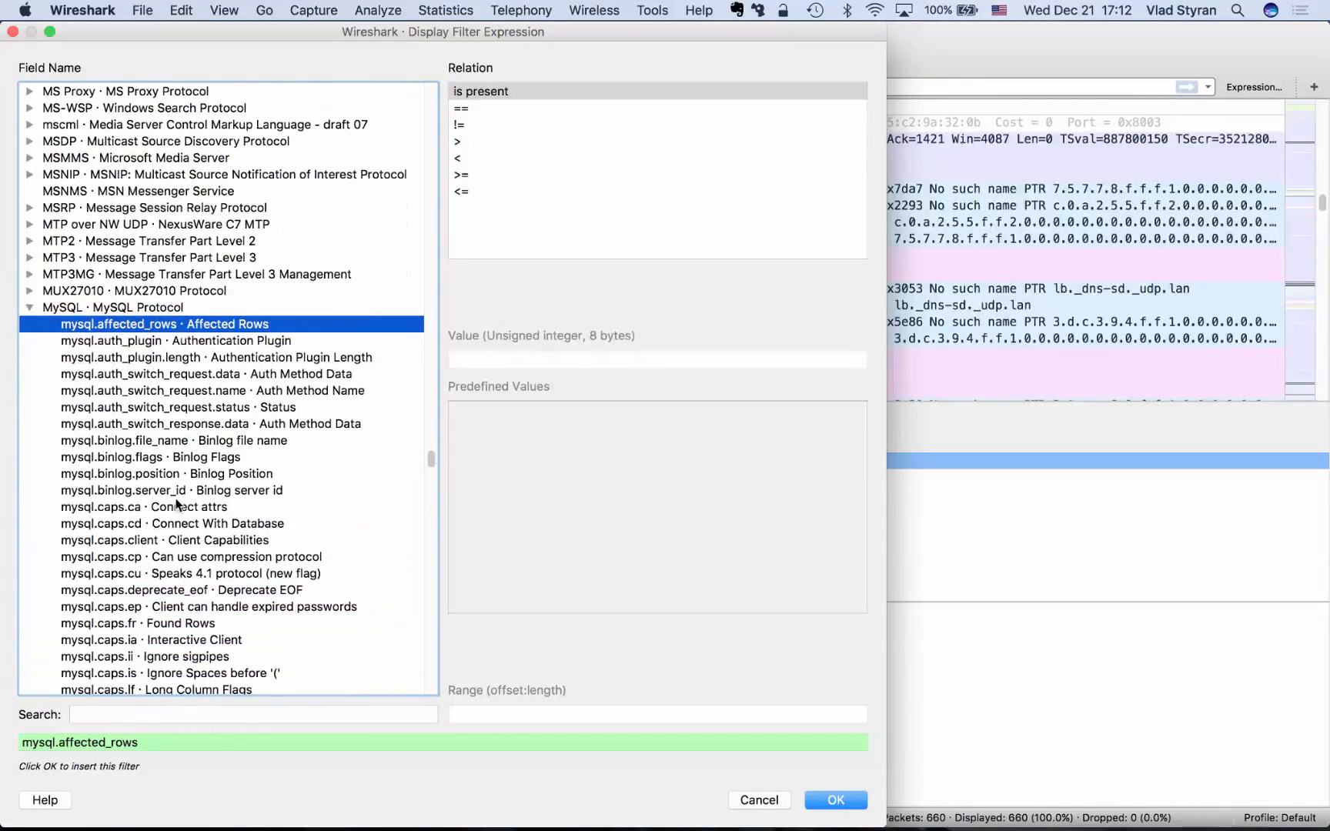
{"action": "scroll", "coordinate": [169, 439], "scroll_direction": "down", "scroll_amount": 5}
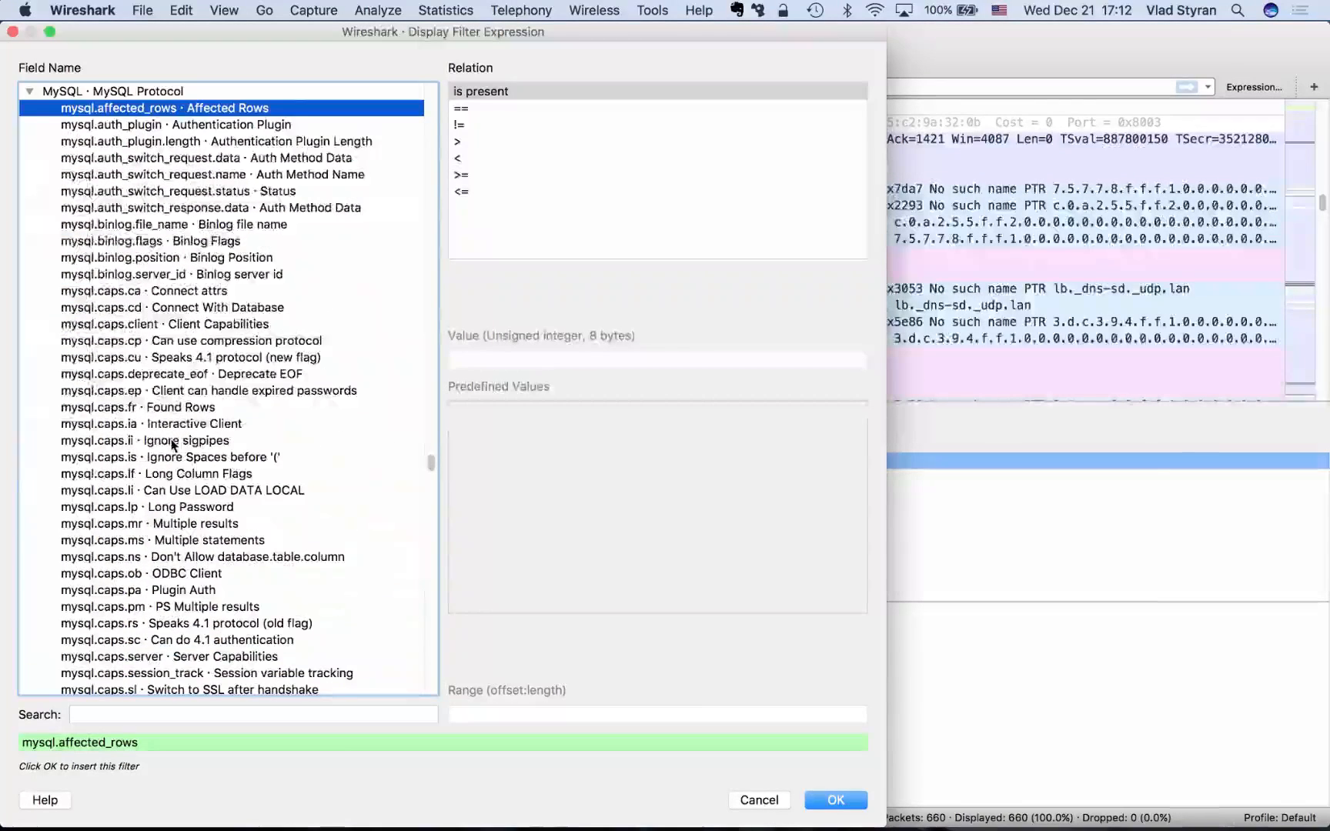
{"action": "left_click", "coordinate": [111, 474]}
{"action": "scroll", "coordinate": [110, 475], "scroll_direction": "up", "scroll_amount": 3}
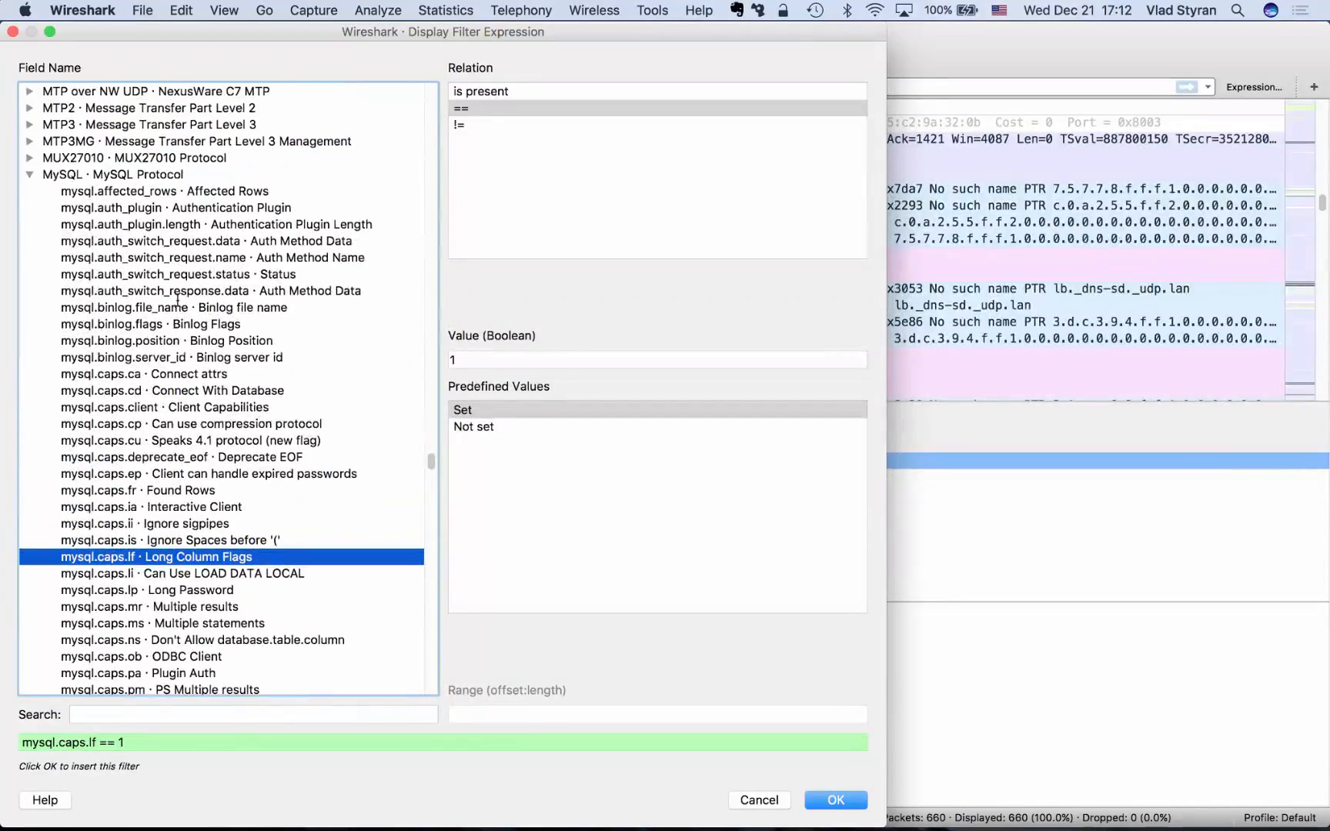
Try the ==, is present and >= relations on the mysql.binlog.flags field, and discard the filter expression
{"action": "left_click", "coordinate": [89, 325]}
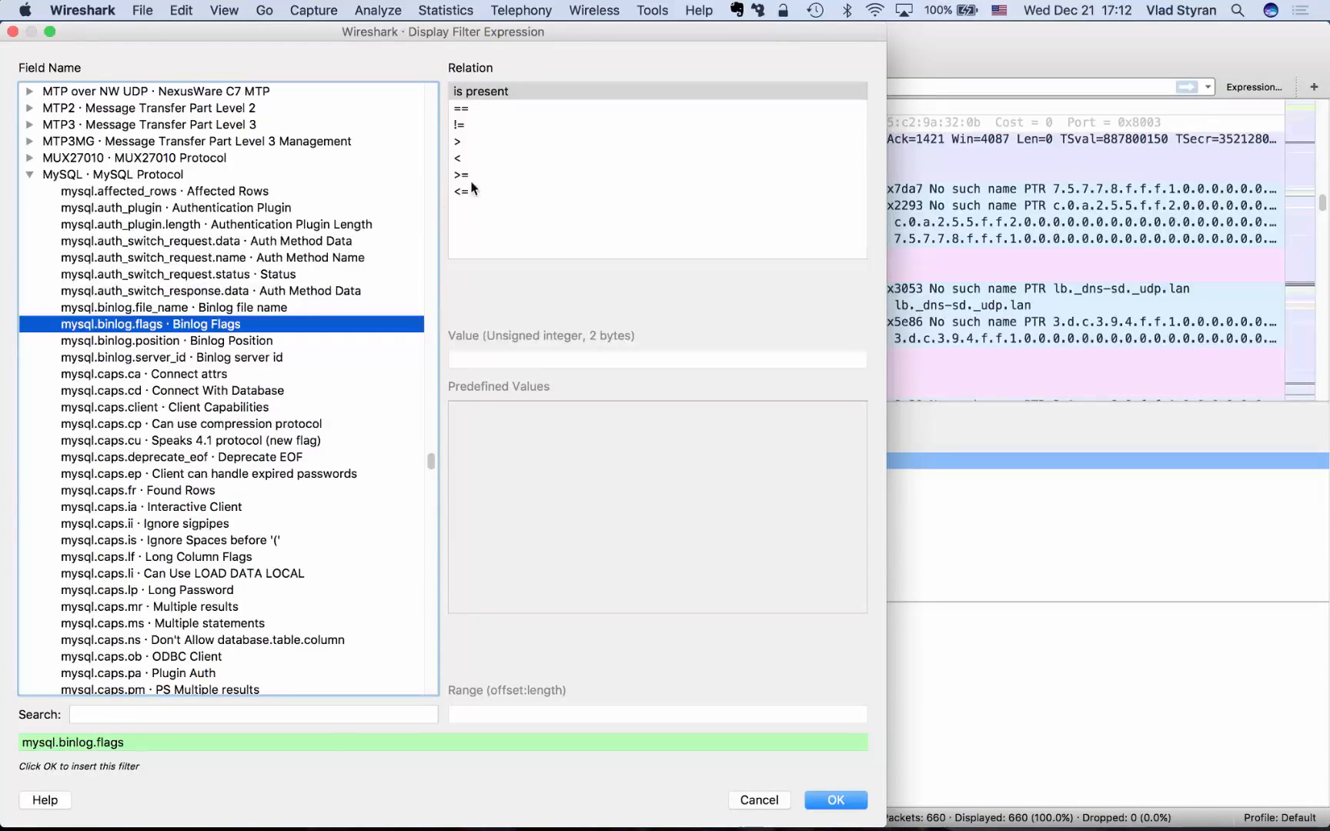
{"action": "left_click", "coordinate": [523, 114]}
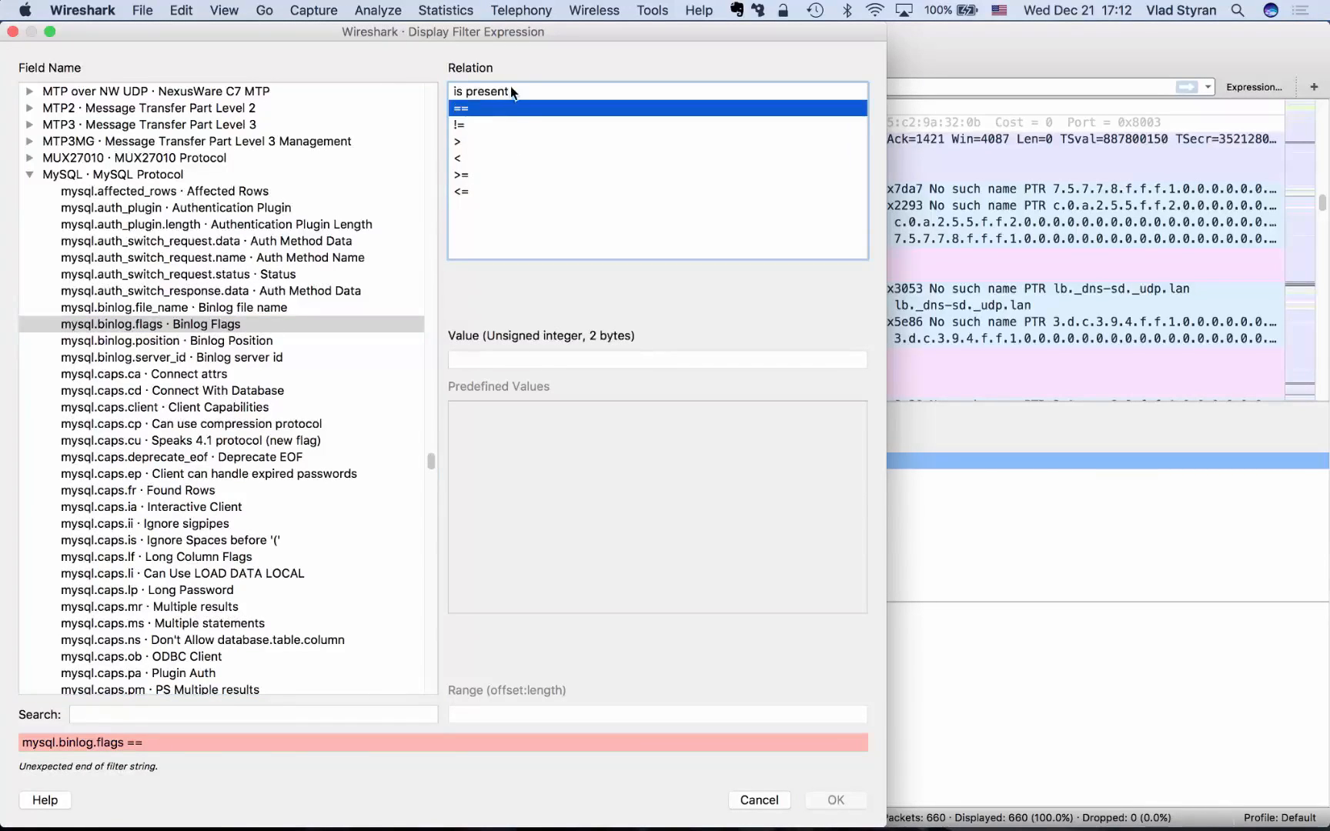
{"action": "left_click", "coordinate": [510, 91]}
{"action": "left_click", "coordinate": [485, 175]}
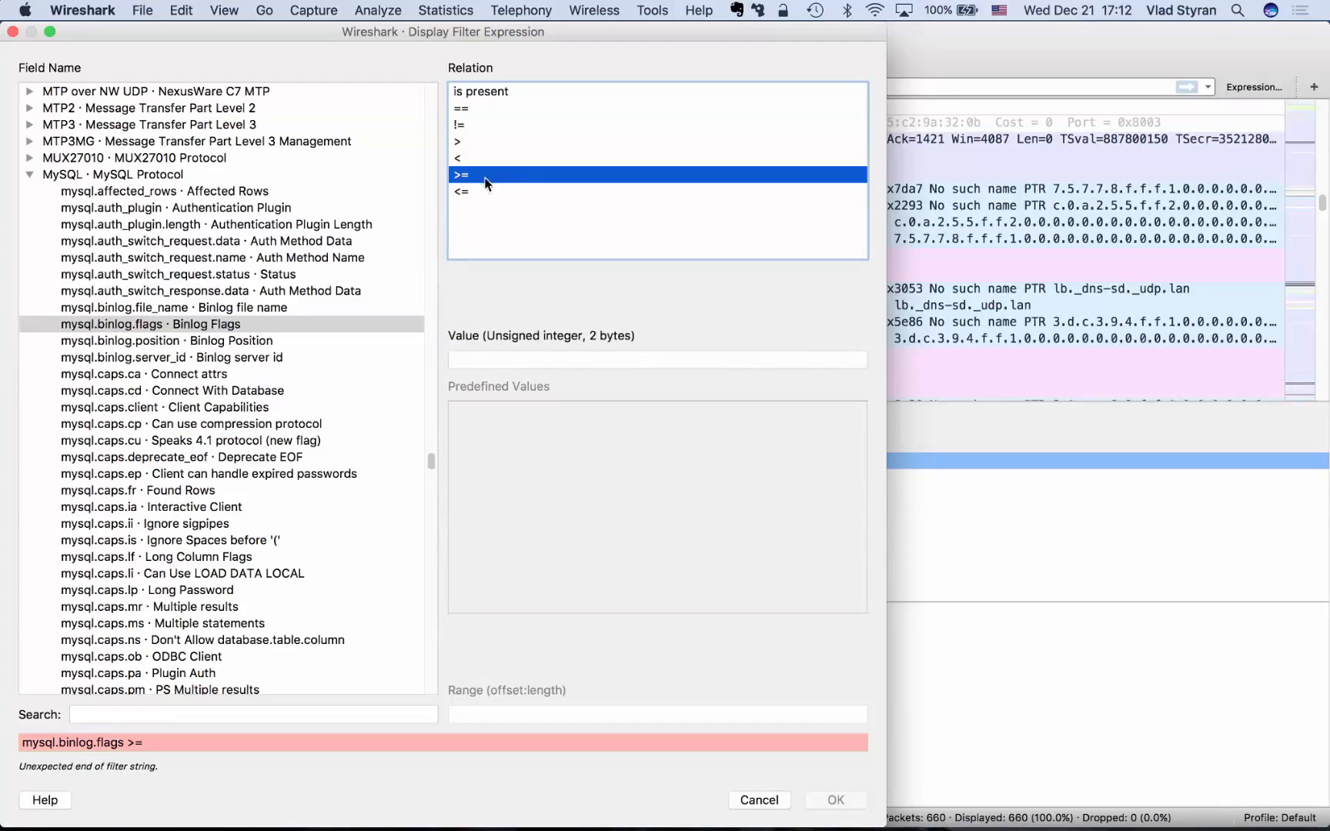
{"action": "left_click", "coordinate": [496, 357]}
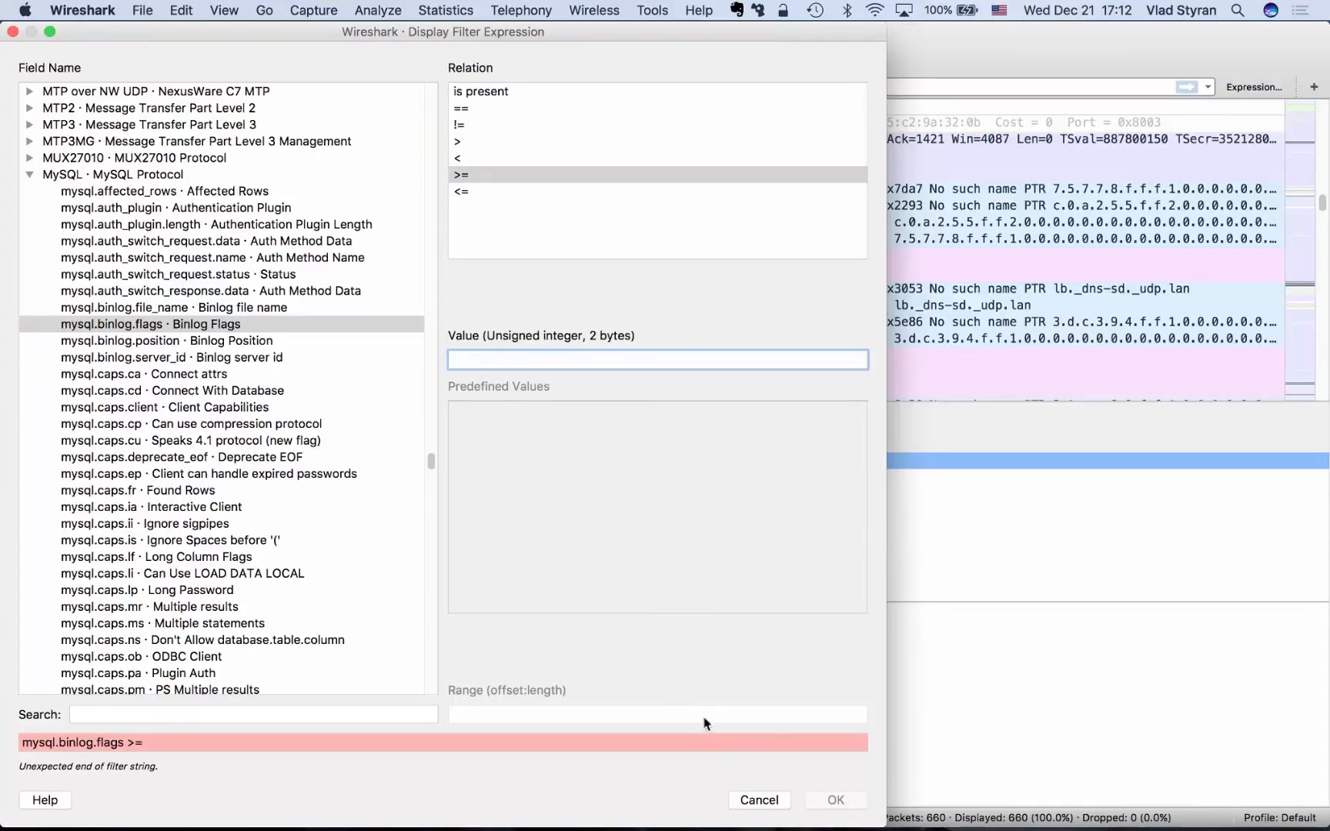
{"action": "left_click", "coordinate": [759, 800]}
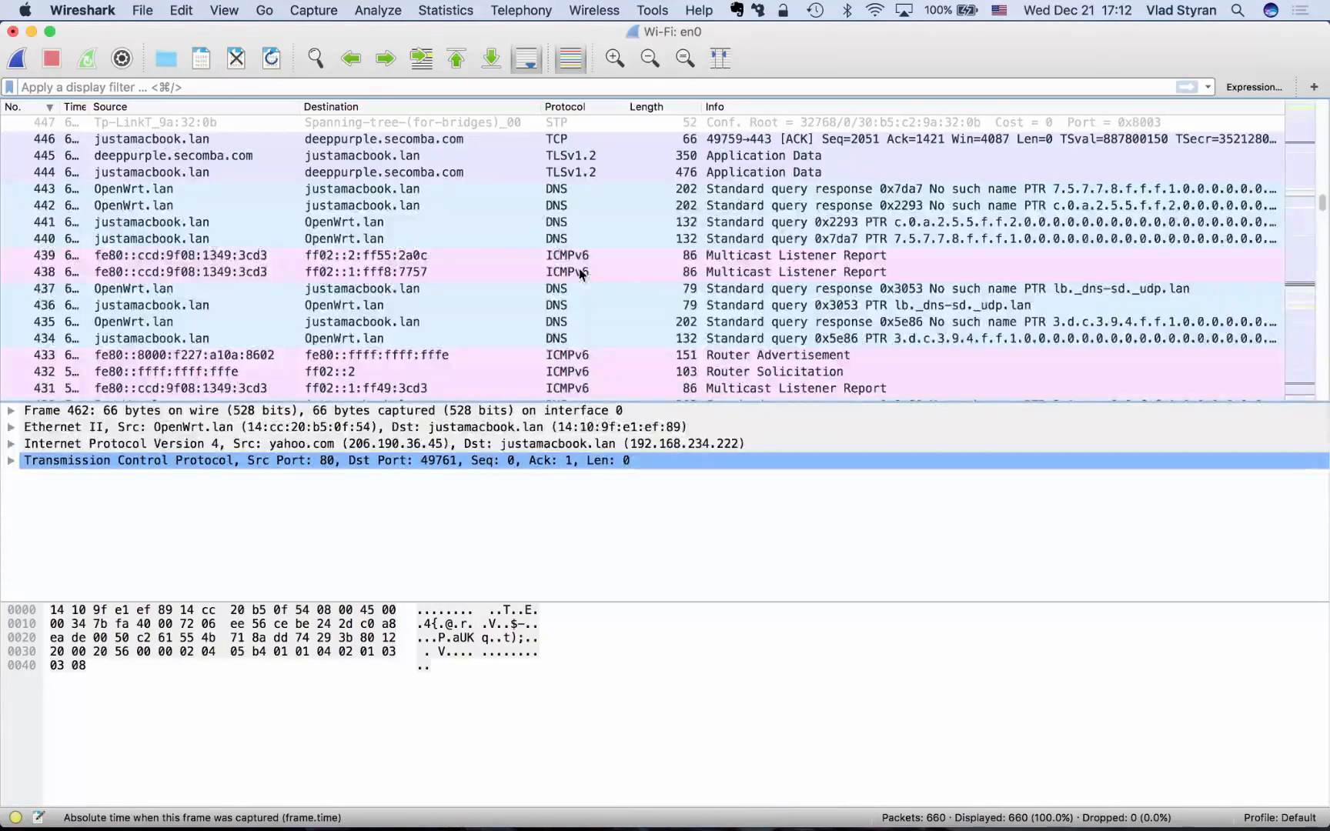
Select packet 440, the DNS query from justamacbook.lan to OpenWrt.lan, to view its frame details
{"action": "left_click", "coordinate": [408, 236]}
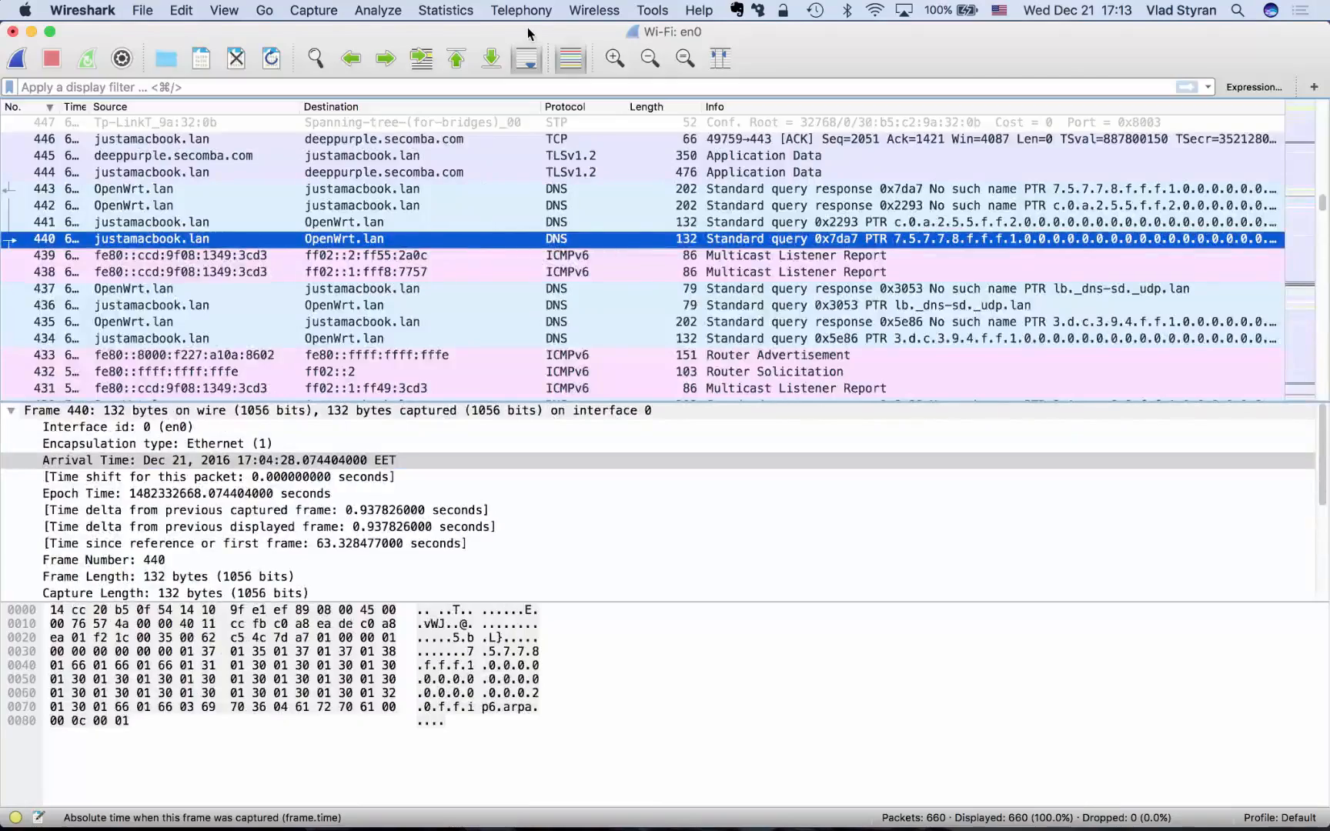